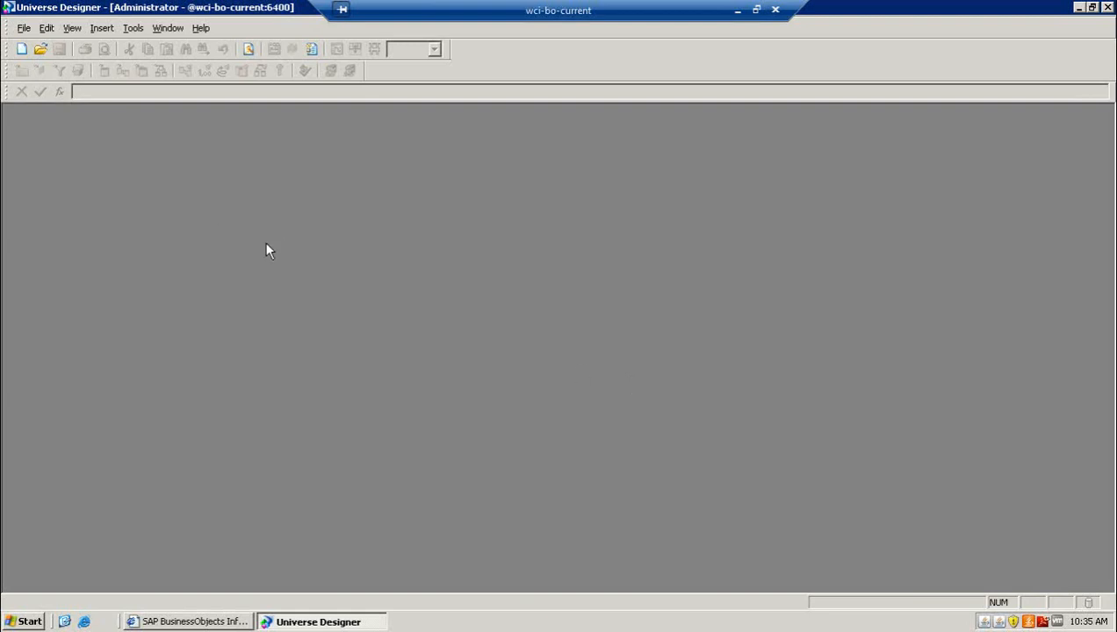
# Import the eFashion universe from the webi universes folder and open it.
pyautogui.click(24, 28)
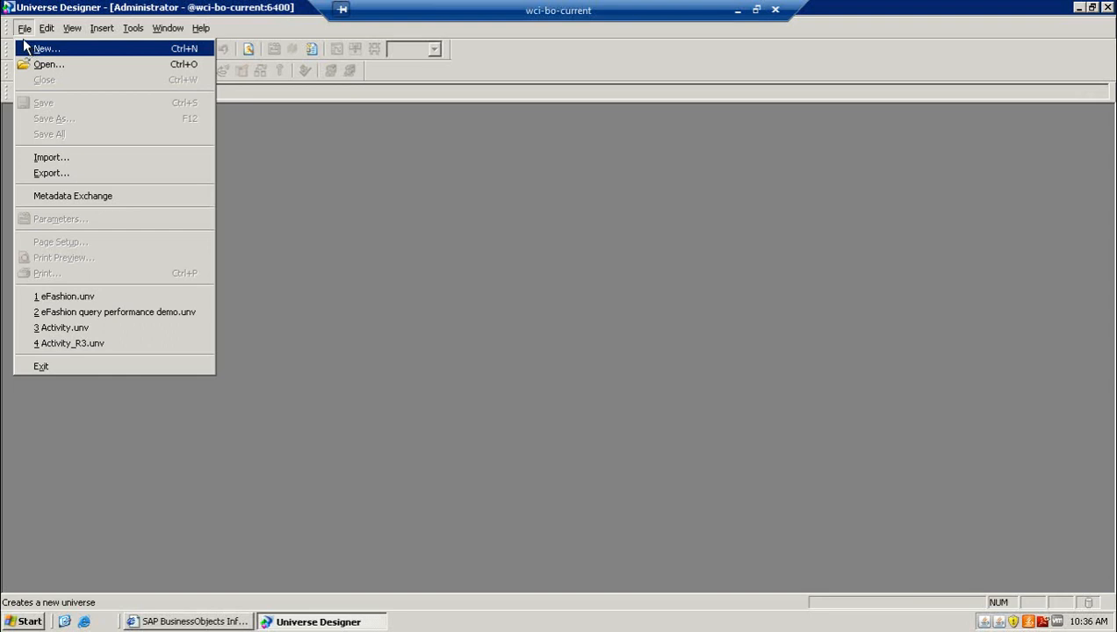
pyautogui.click(51, 158)
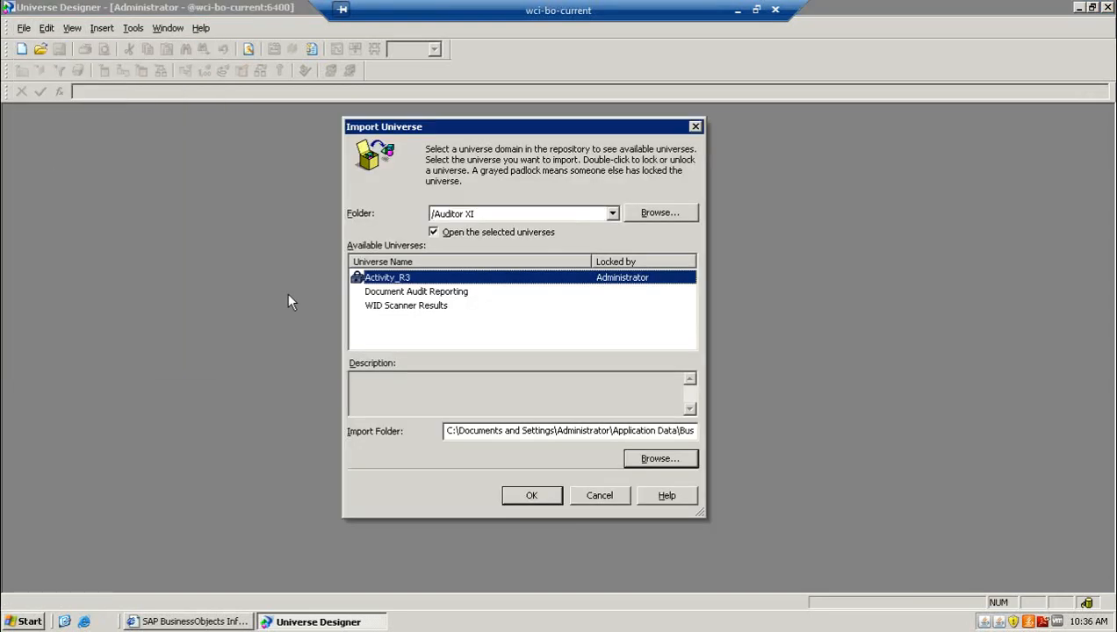
pyautogui.click(664, 217)
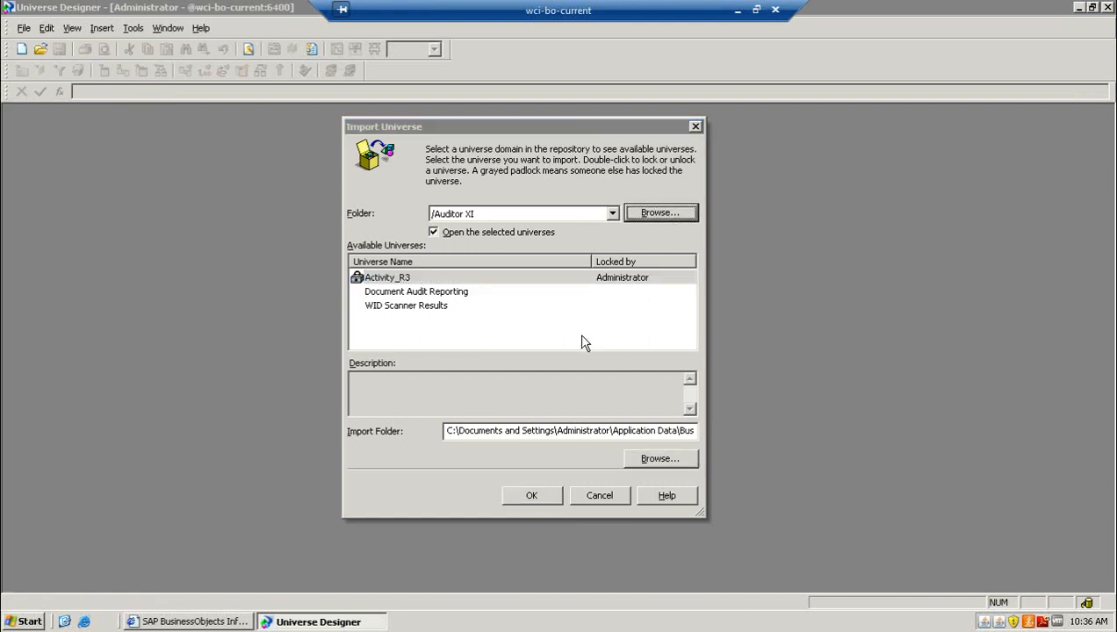
pyautogui.click(457, 354)
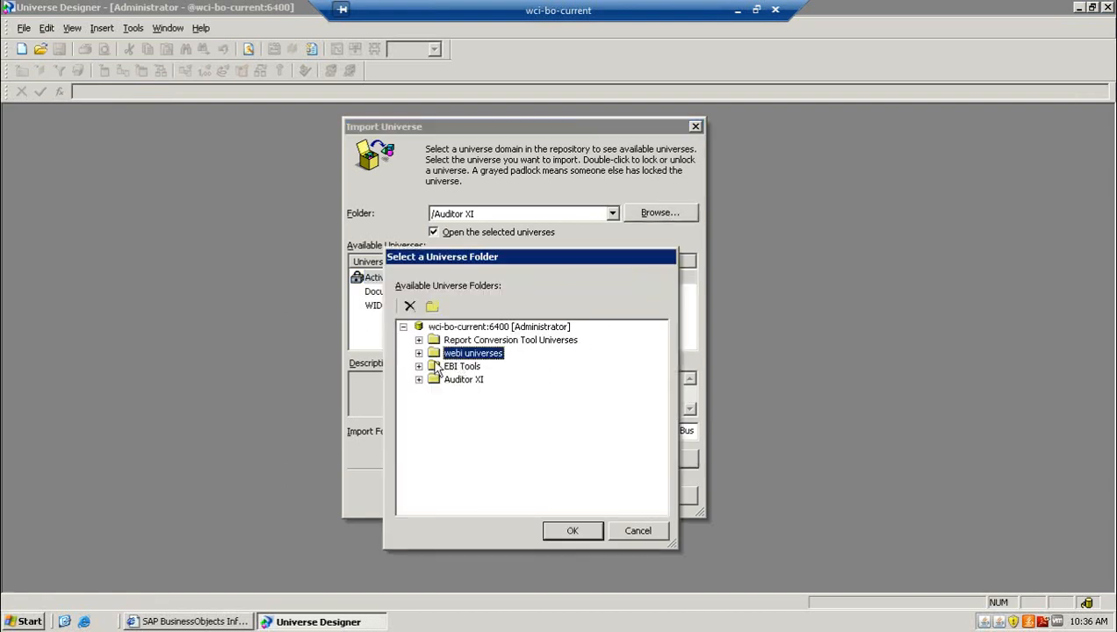
pyautogui.click(569, 531)
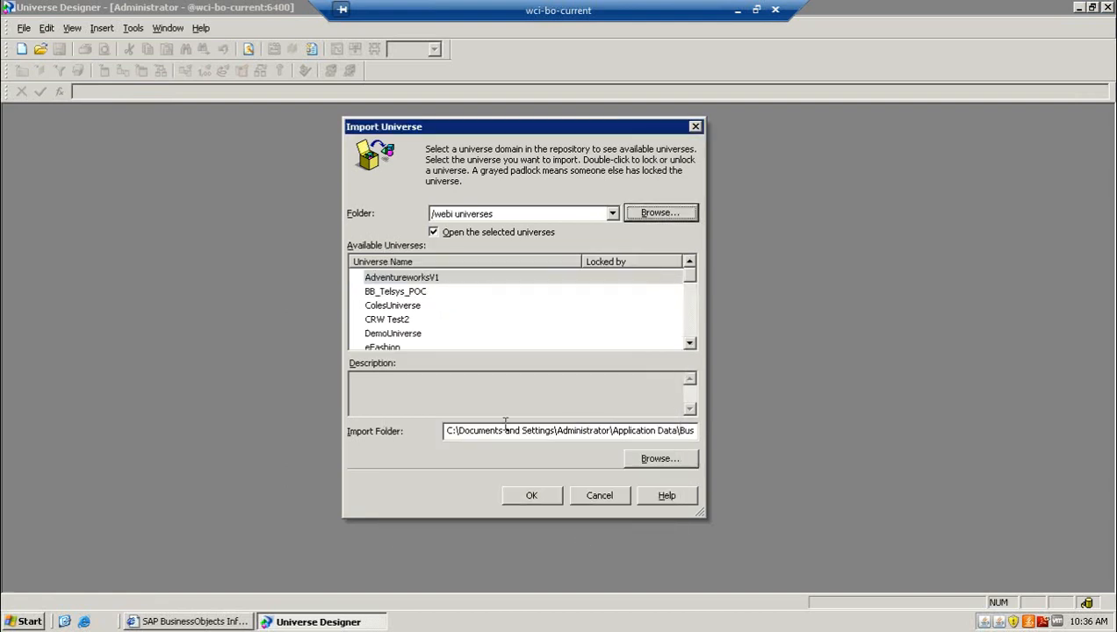
pyautogui.doubleClick(690, 344)
pyautogui.click(397, 320)
pyautogui.click(546, 497)
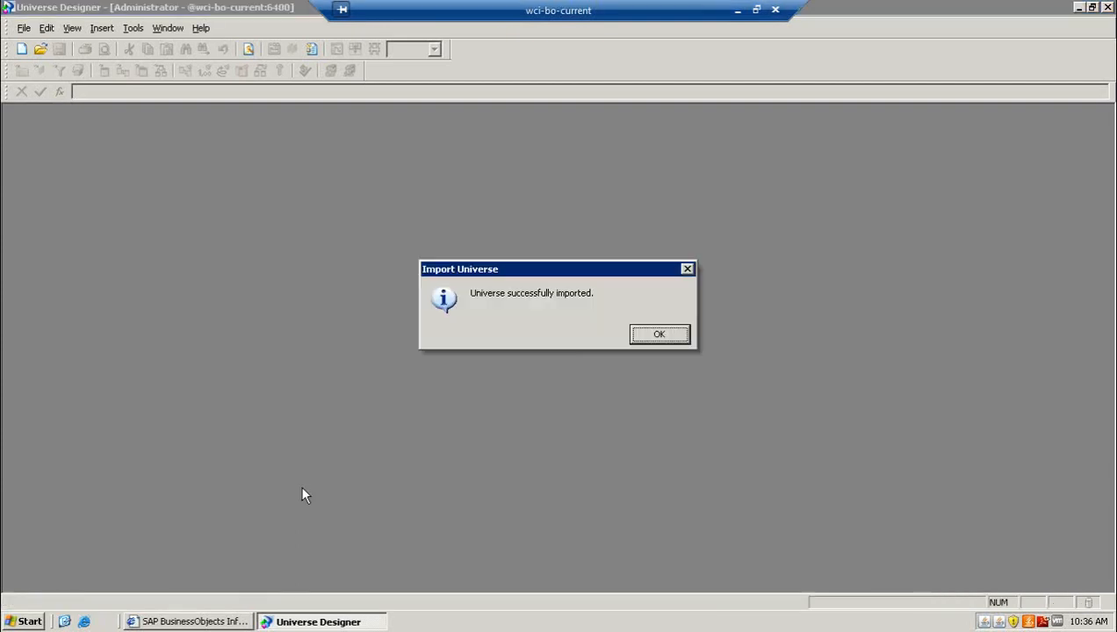
pyautogui.click(672, 336)
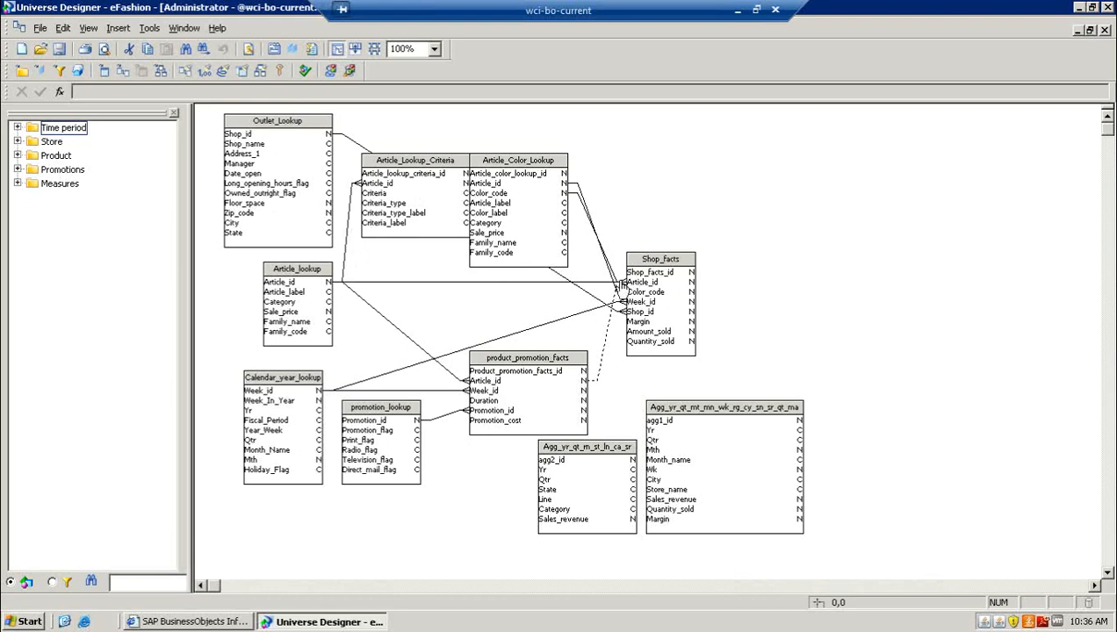
# Open the eFashion universe parameters and display the database middleware selection of its crw eFashion connection.
pyautogui.click(41, 27)
pyautogui.click(76, 220)
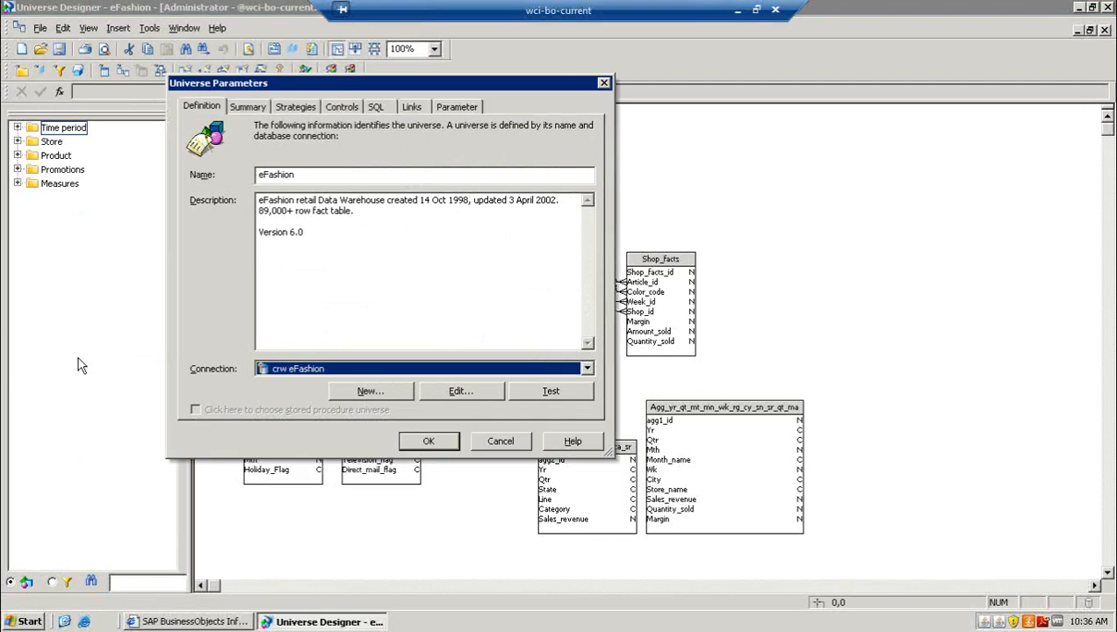
pyautogui.click(451, 394)
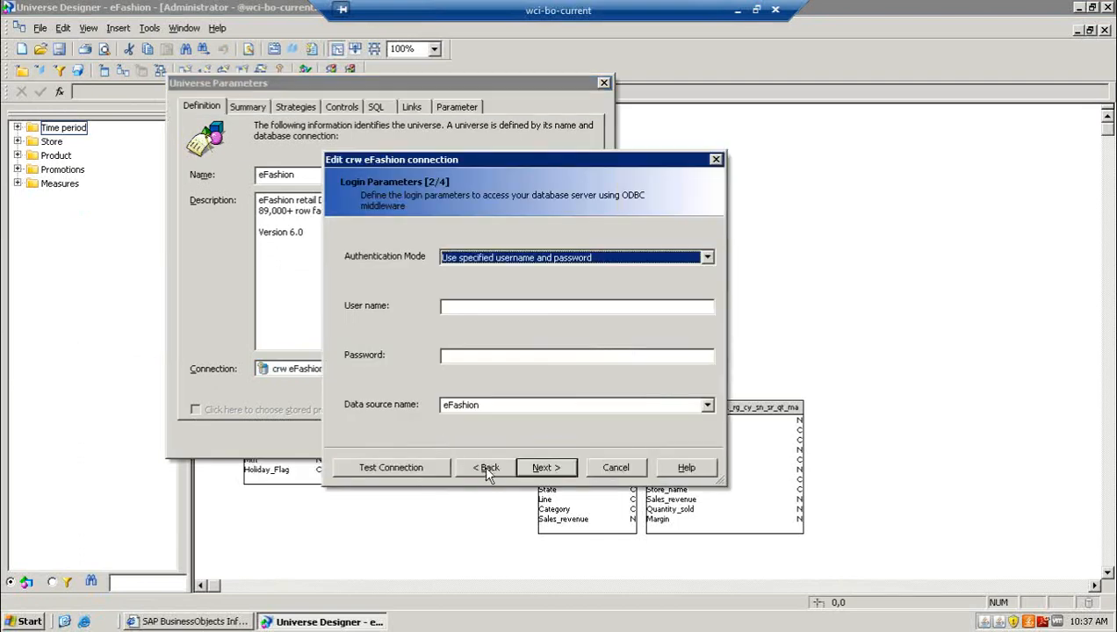
pyautogui.click(485, 467)
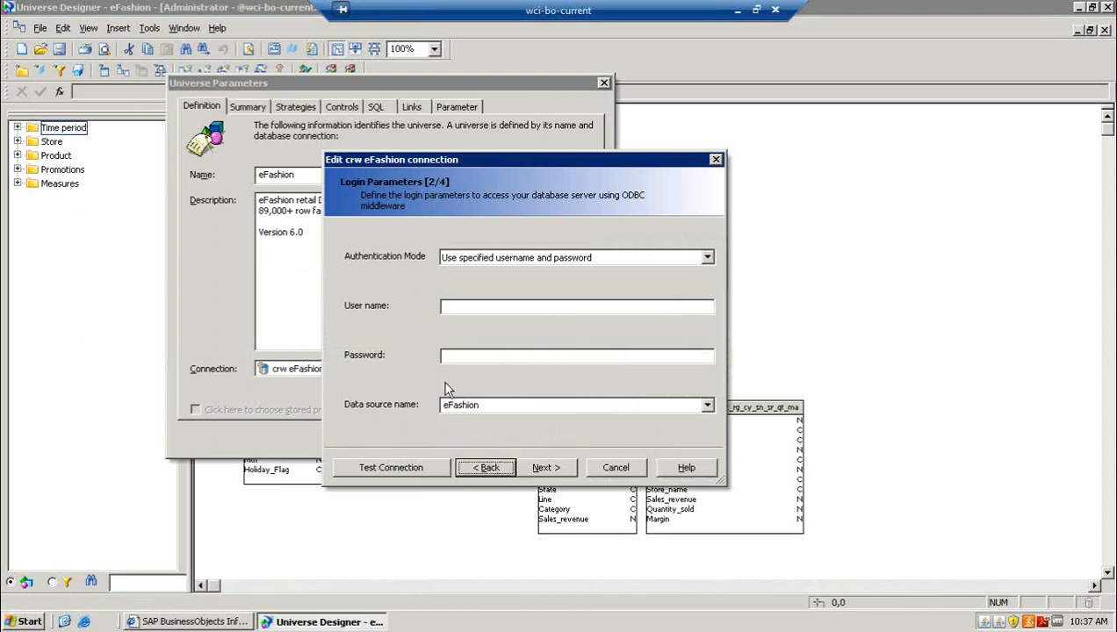
pyautogui.click(481, 472)
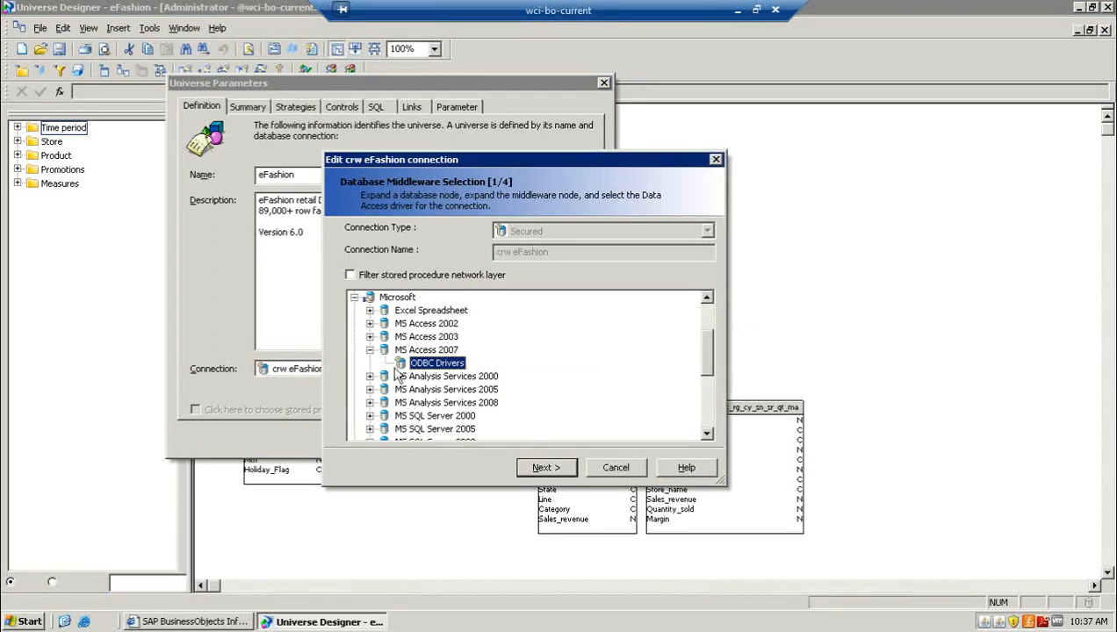
# Examine the database versions offered under Microsoft and Oracle in the connection's middleware list.
pyautogui.click(370, 349)
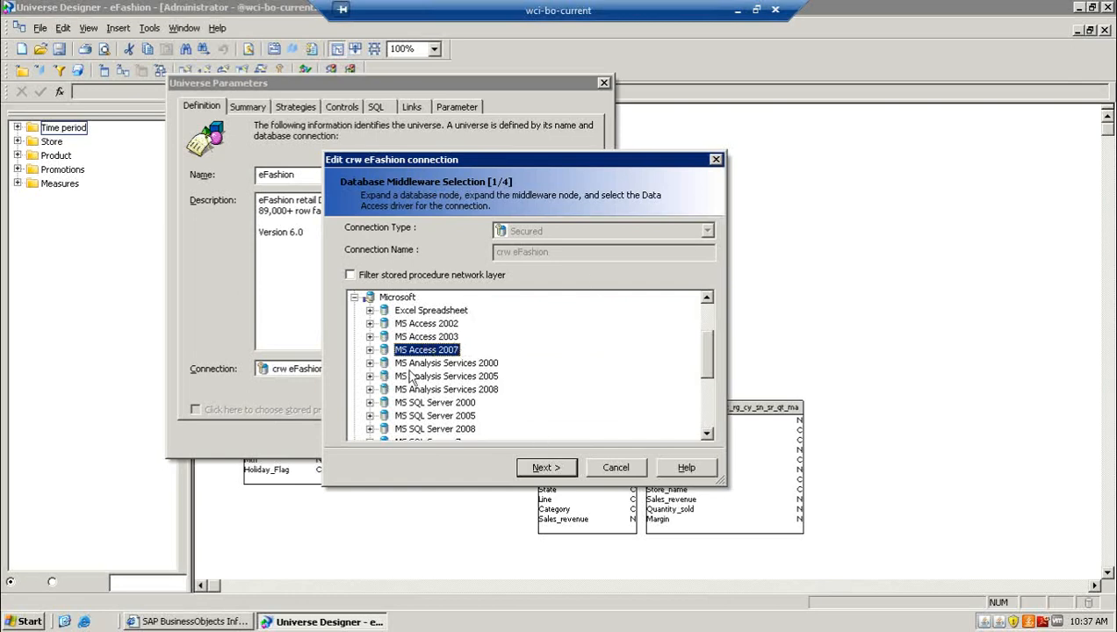
pyautogui.click(353, 298)
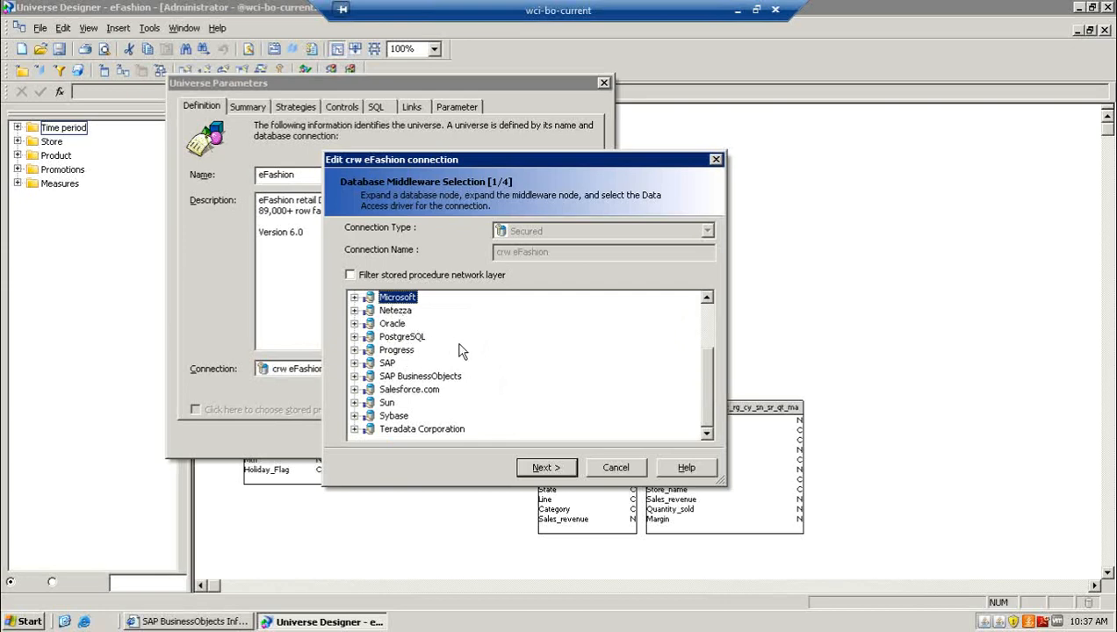
pyautogui.click(354, 324)
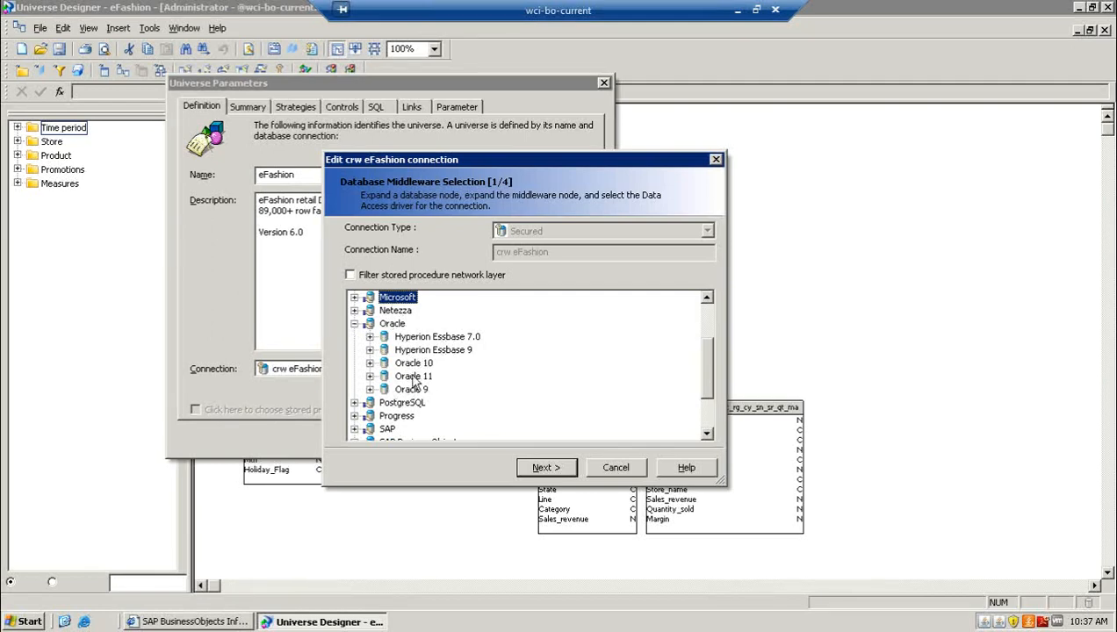
pyautogui.click(355, 324)
pyautogui.click(354, 297)
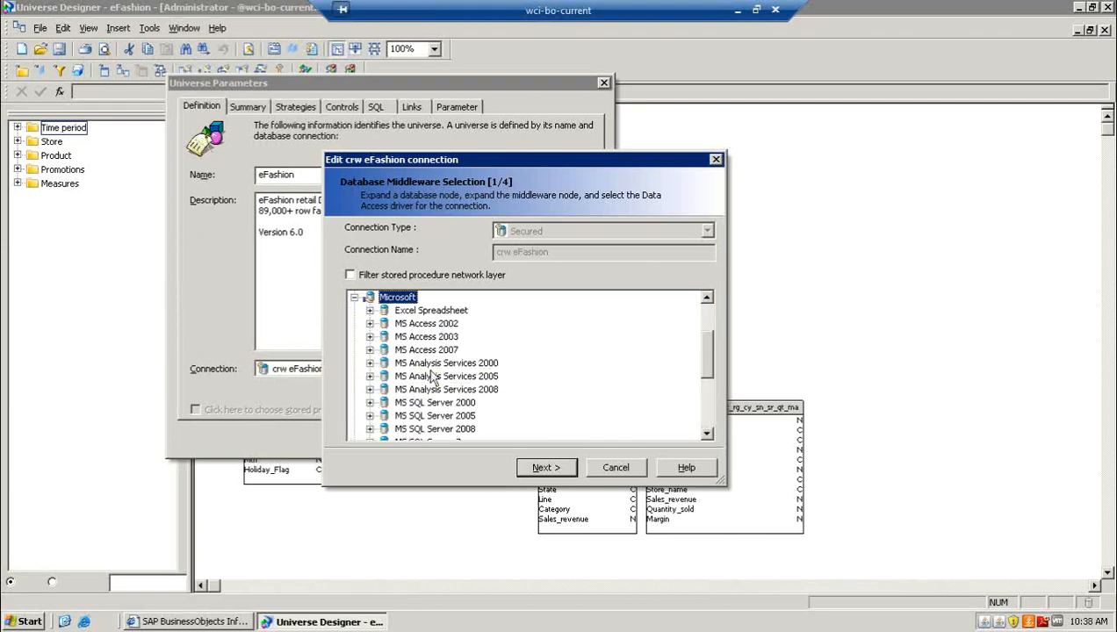
pyautogui.scroll(-1, 711, 352)
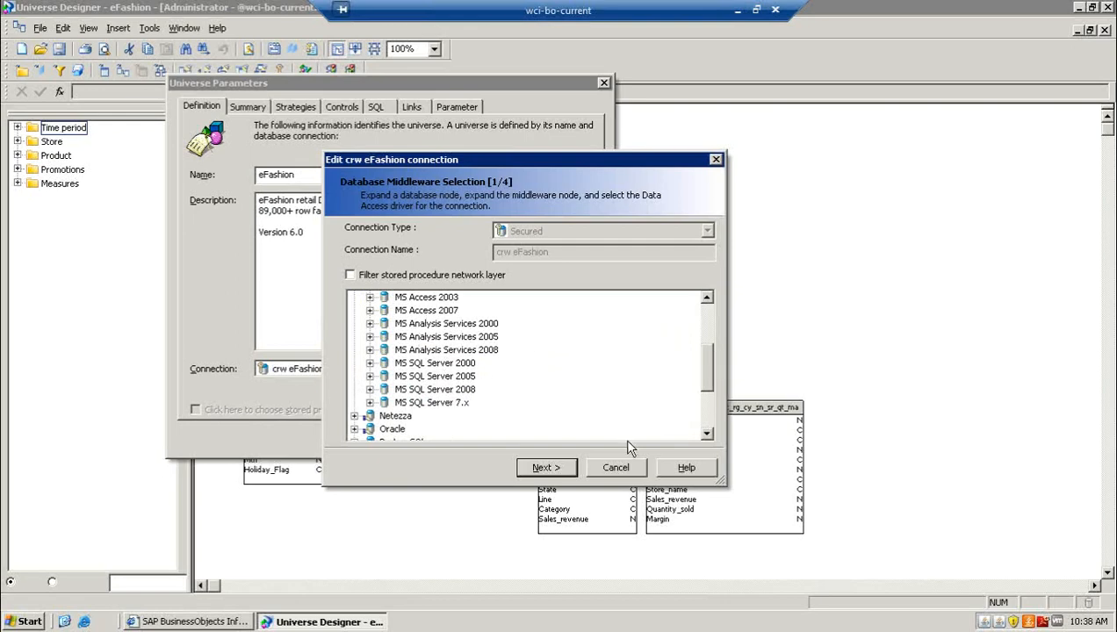
# Try ODBC Drivers under MS SQL Server 2005 for the connection, view its login parameters, and cancel the edit.
pyautogui.click(567, 468)
pyautogui.click(490, 295)
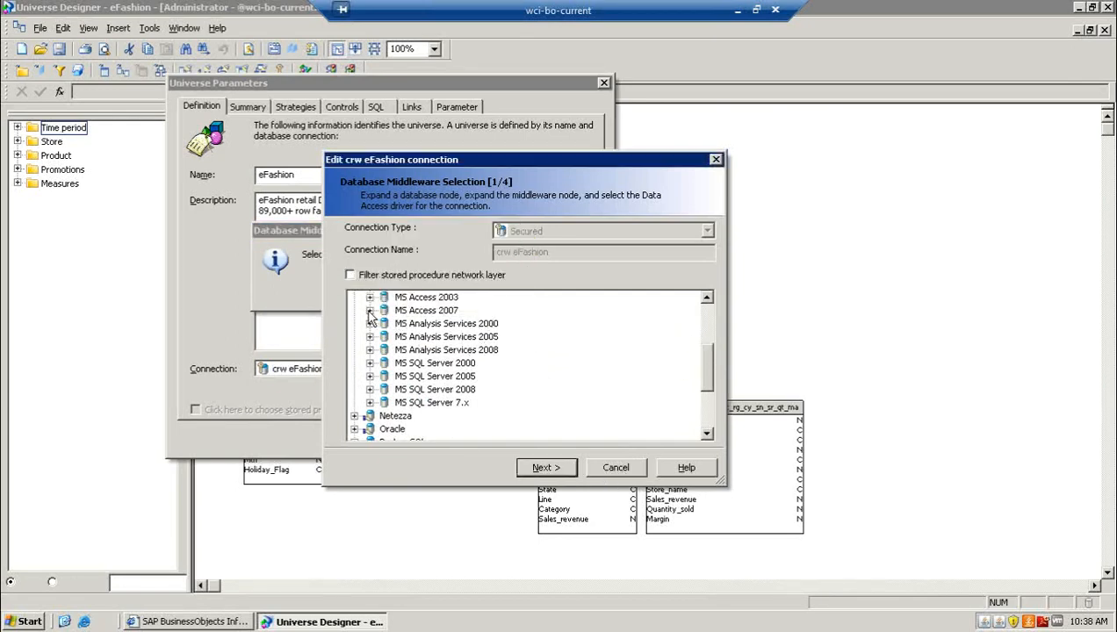
pyautogui.click(371, 376)
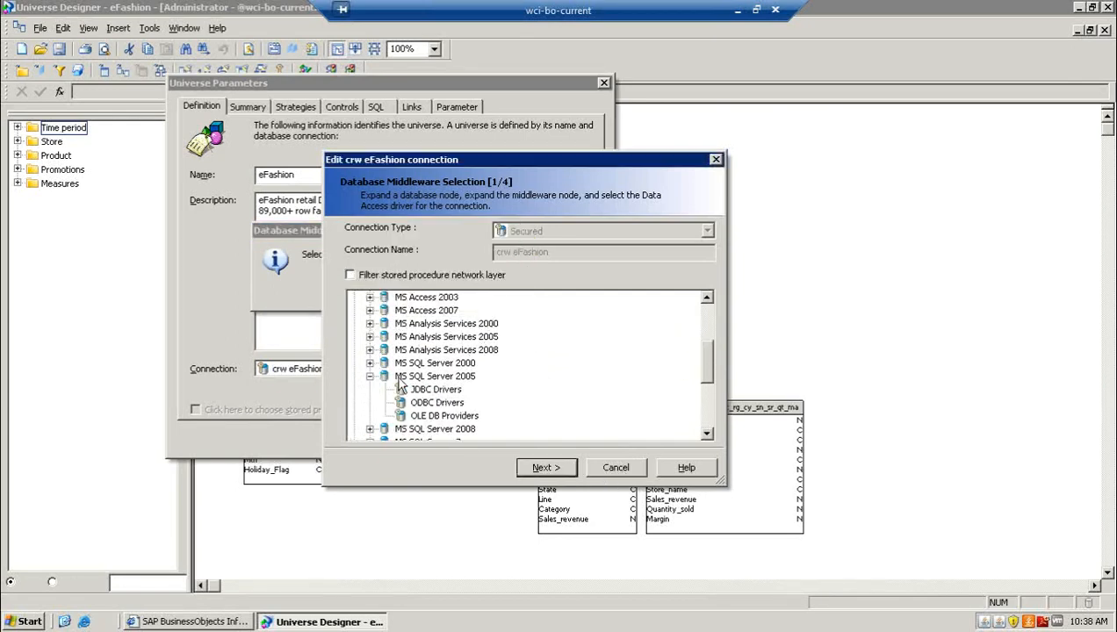
pyautogui.click(435, 402)
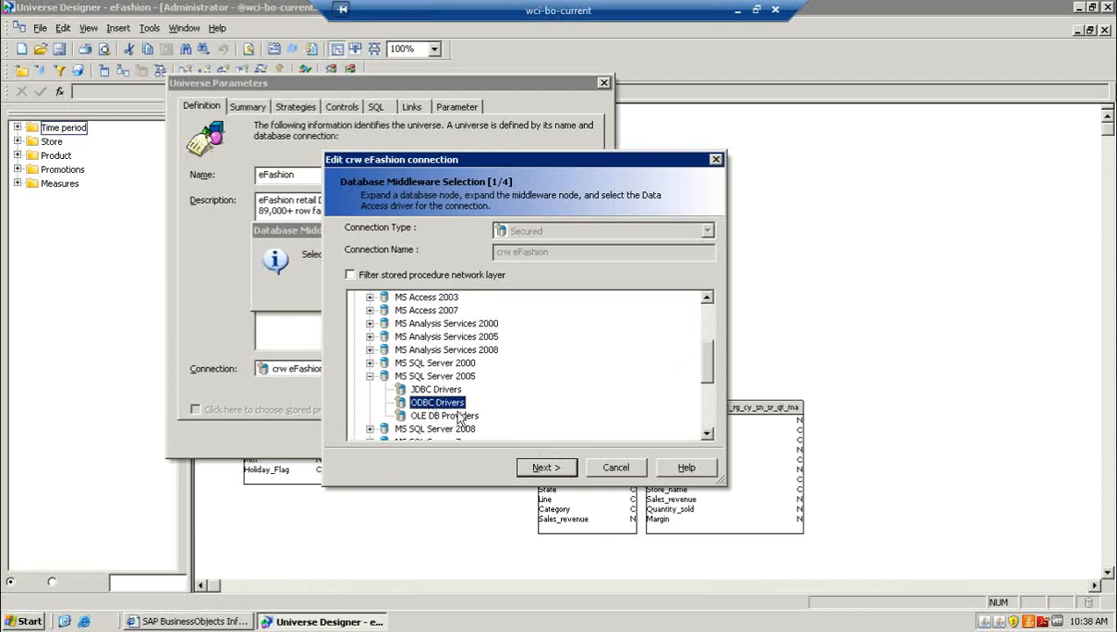
pyautogui.click(551, 471)
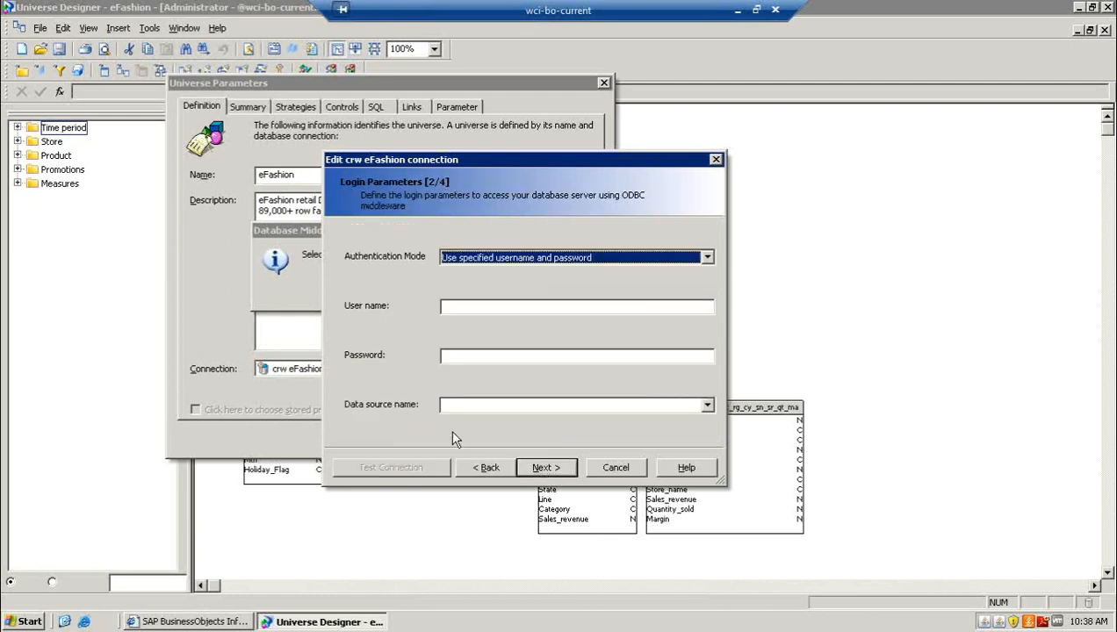
pyautogui.click(448, 308)
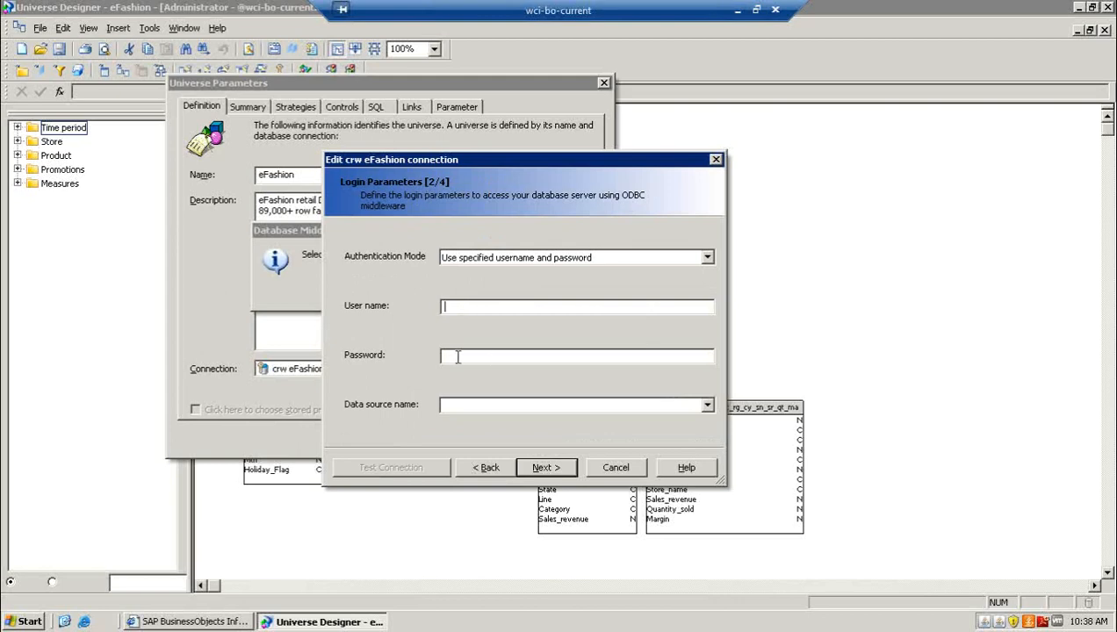
pyautogui.click(478, 403)
pyautogui.click(617, 470)
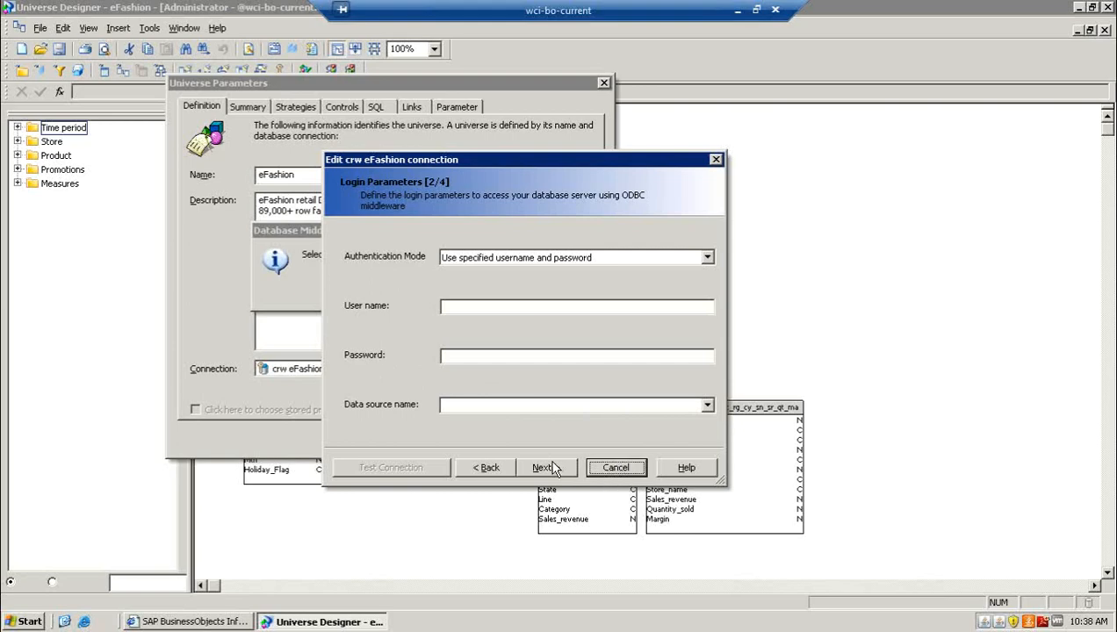
pyautogui.click(717, 160)
# Close the unresponsive Universe Designer, restart it, and log in to wci-bo-current with the account password and Enterprise authentication.
pyautogui.click(411, 294)
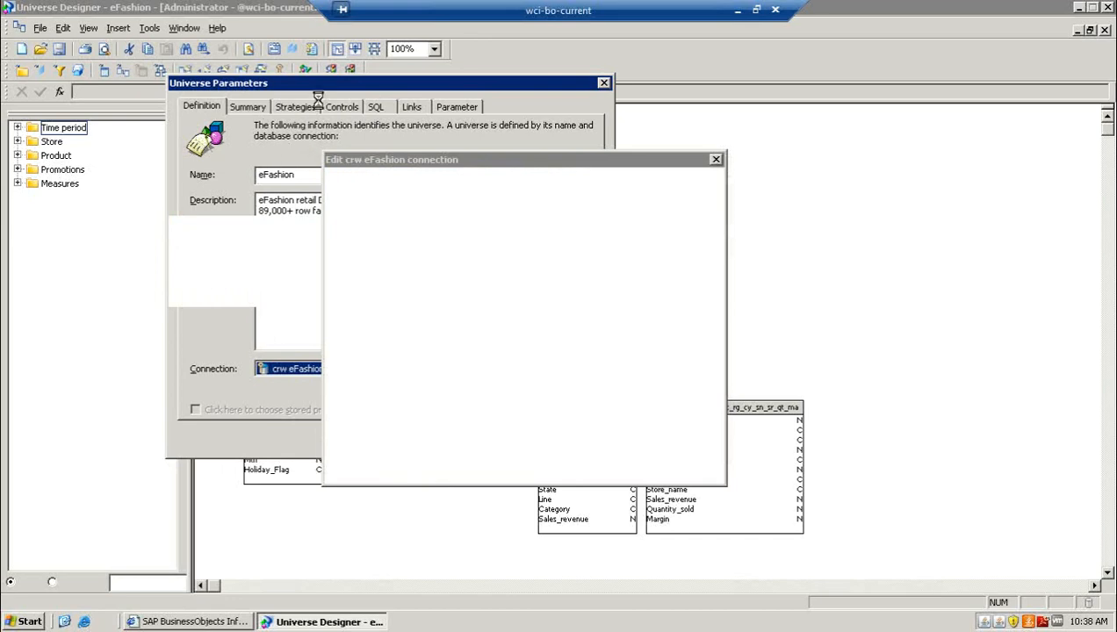
pyautogui.click(603, 85)
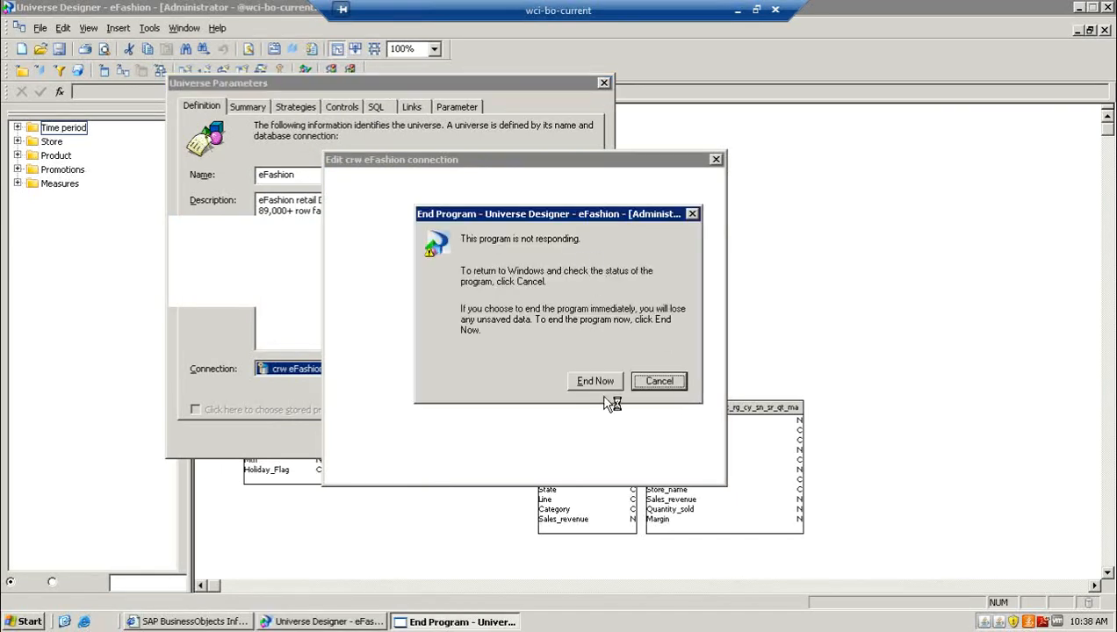
pyautogui.click(659, 382)
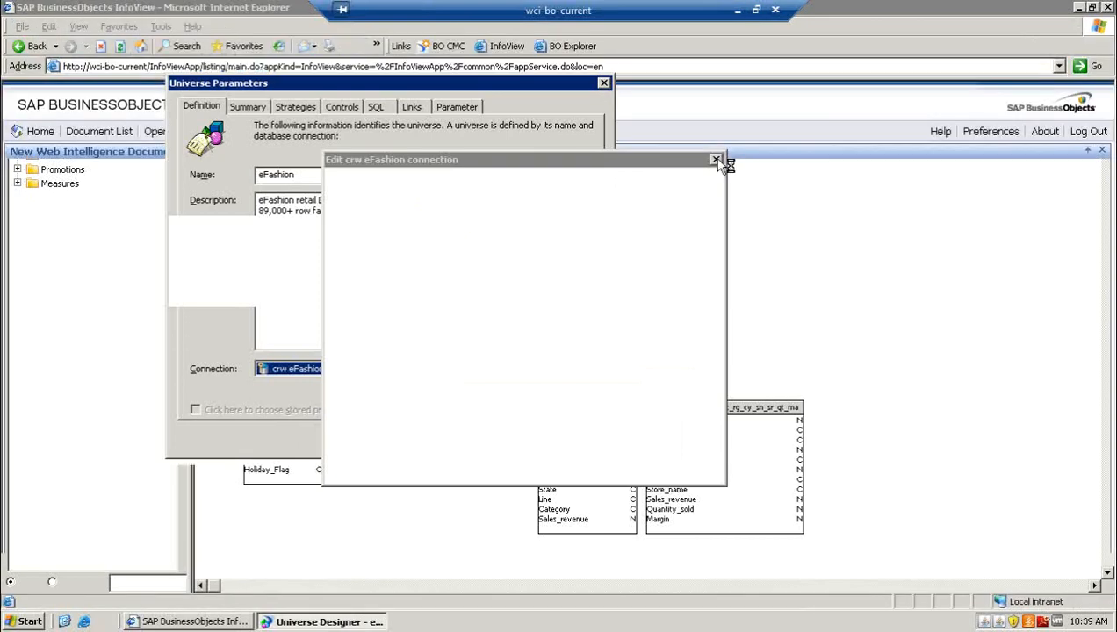
pyautogui.click(715, 159)
pyautogui.press('super')
pyautogui.click(443, 510)
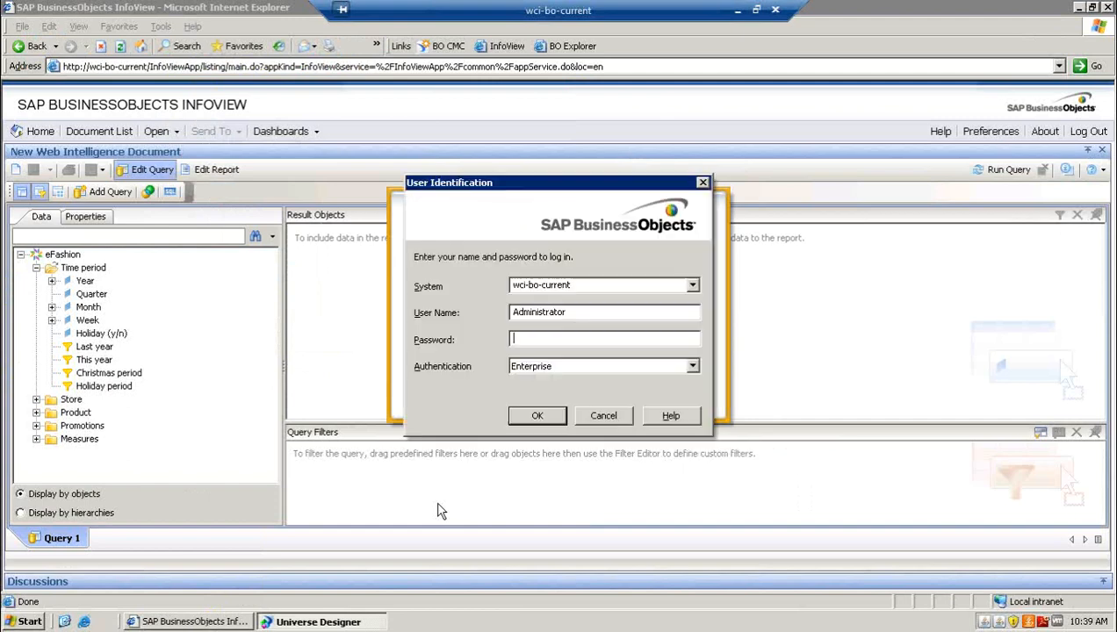
pyautogui.click(538, 414)
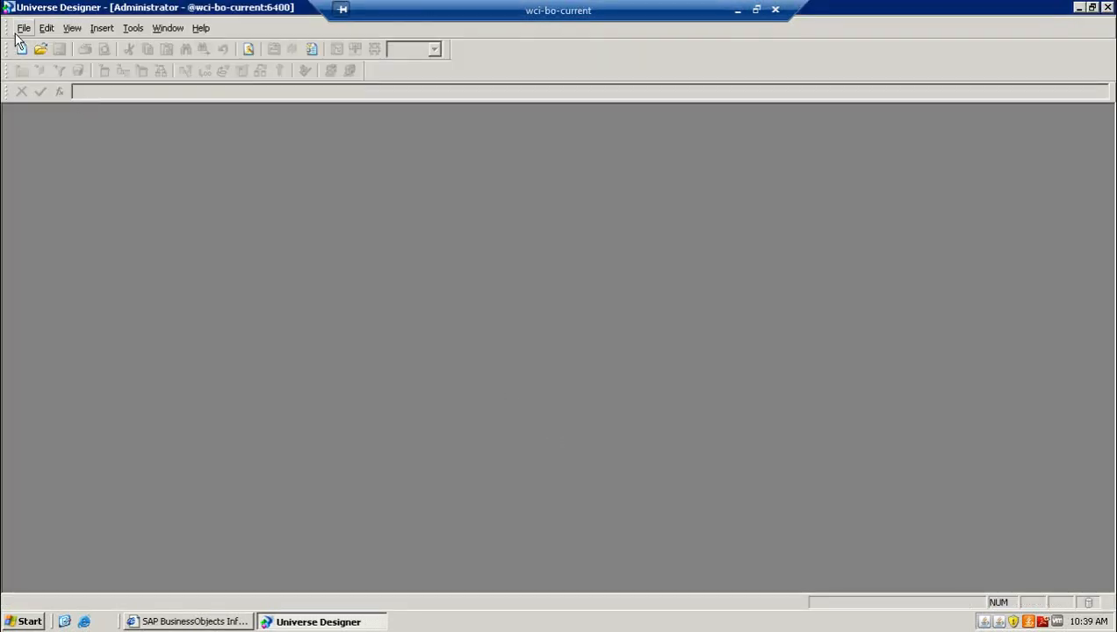
# Import and open the eFashion universe from the webi universes folder again.
pyautogui.click(24, 29)
pyautogui.click(51, 157)
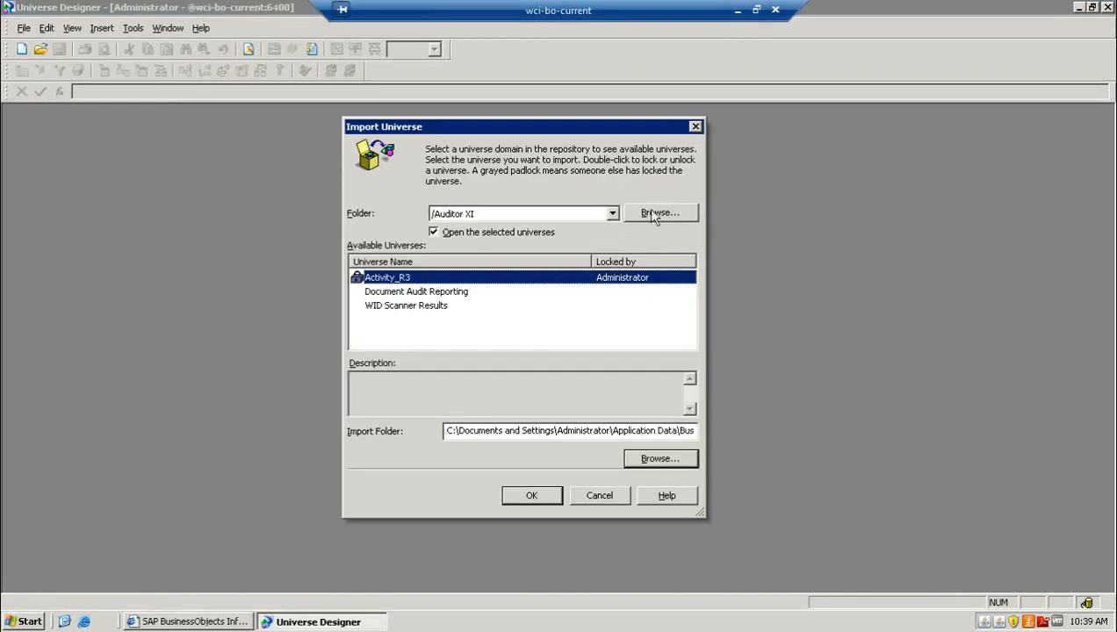
pyautogui.click(651, 214)
pyautogui.click(447, 356)
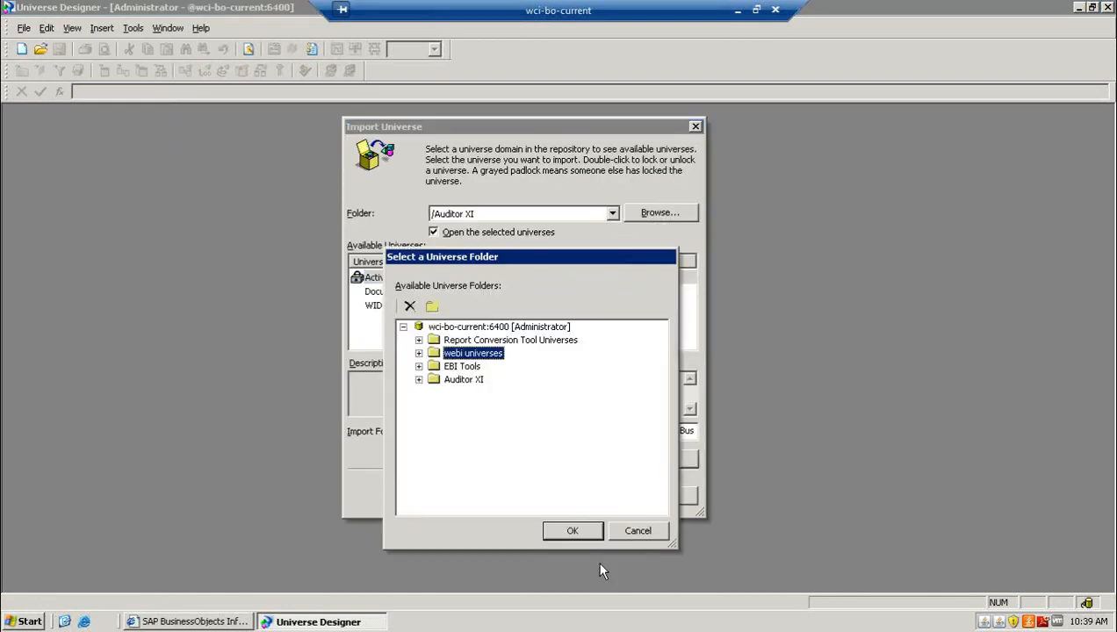
pyautogui.click(583, 532)
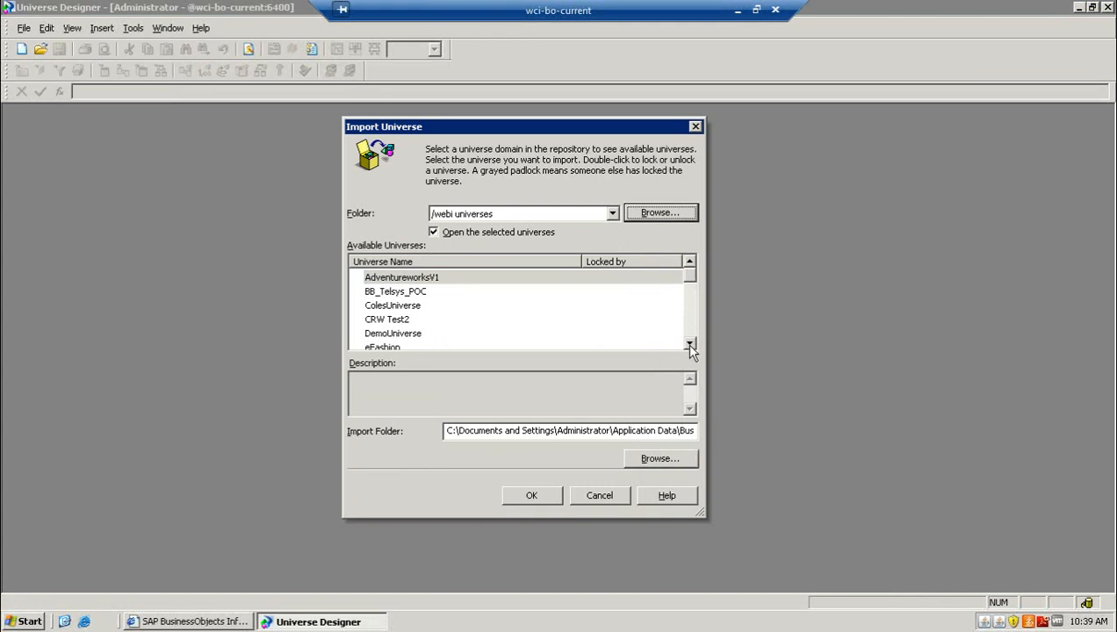
pyautogui.click(690, 344)
pyautogui.click(386, 334)
pyautogui.click(531, 496)
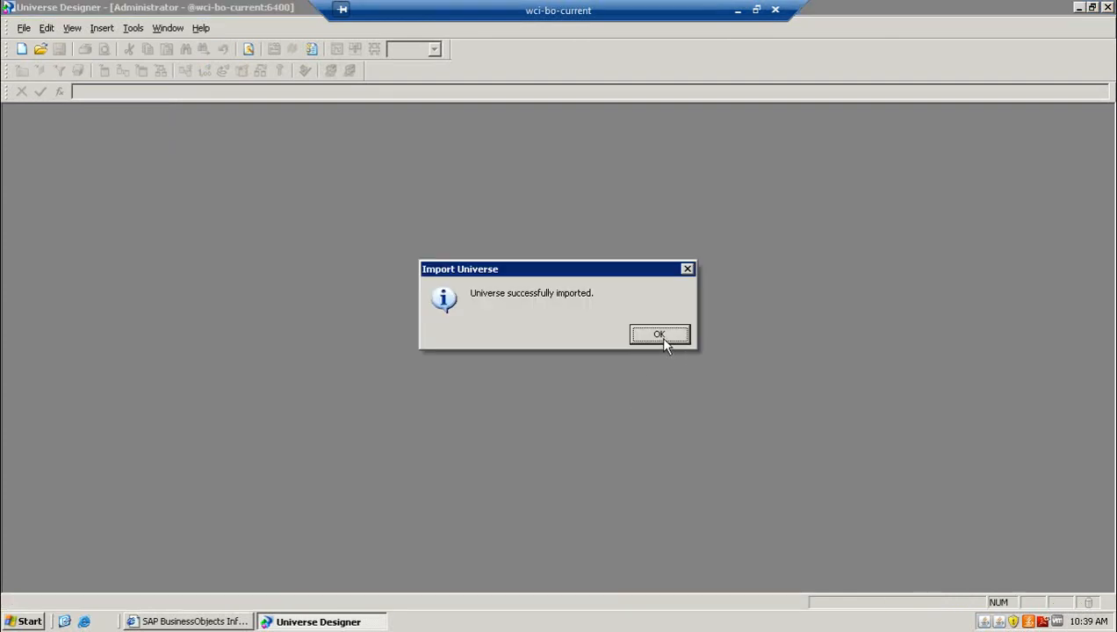
pyautogui.click(659, 335)
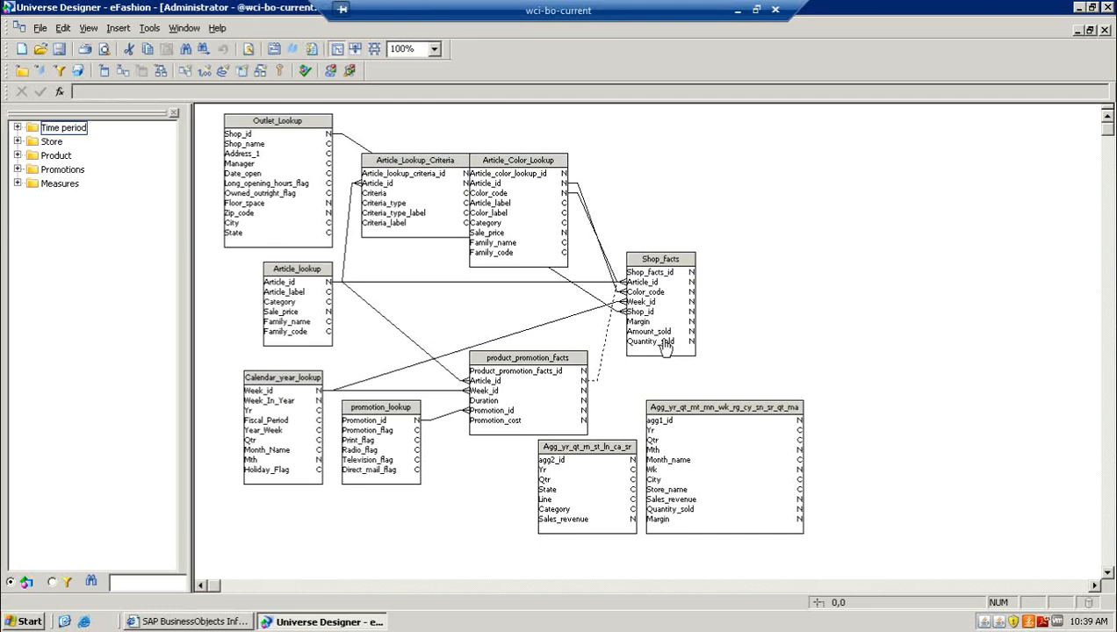
# Open the universe parameters and examine the query limits, highlighting the row limit for the result set size.
pyautogui.click(39, 29)
pyautogui.click(88, 216)
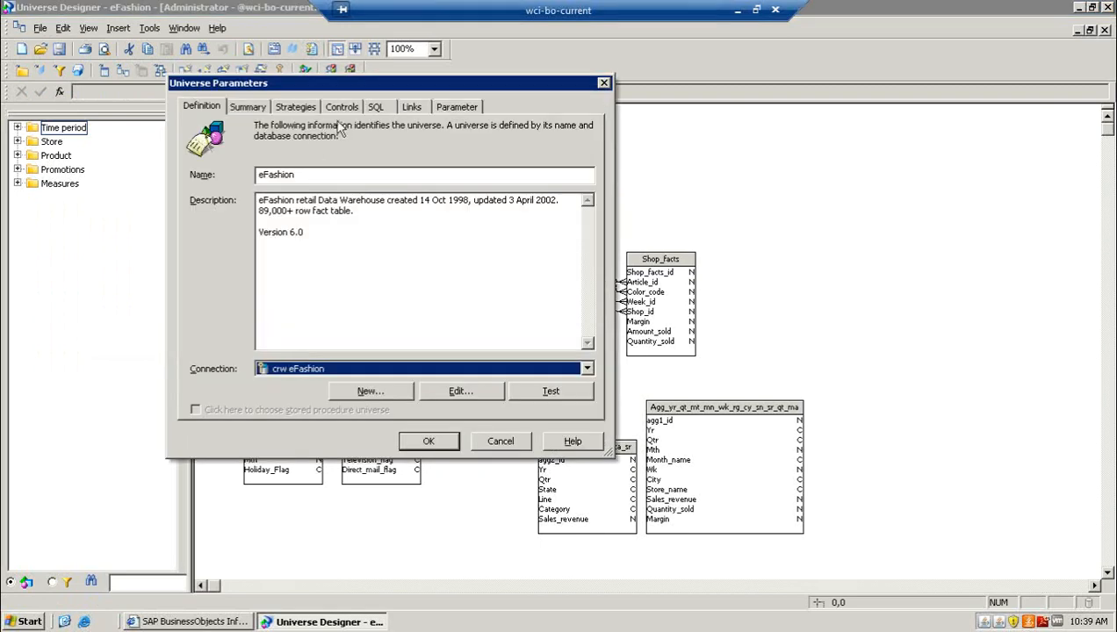
pyautogui.click(344, 107)
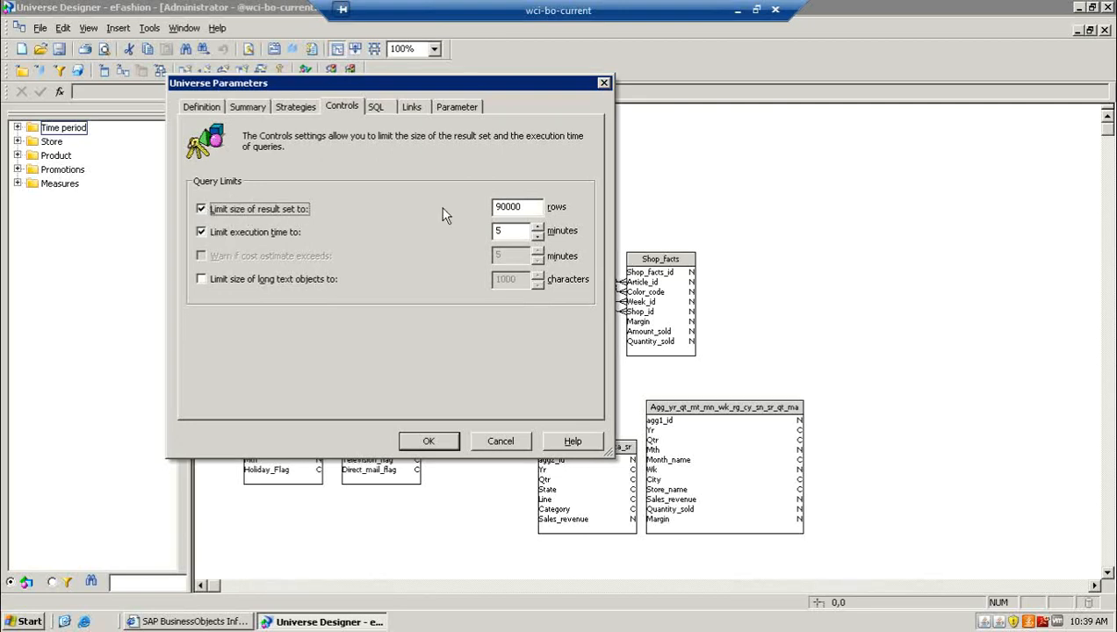
pyautogui.moveTo(527, 206); pyautogui.dragTo(494, 206)
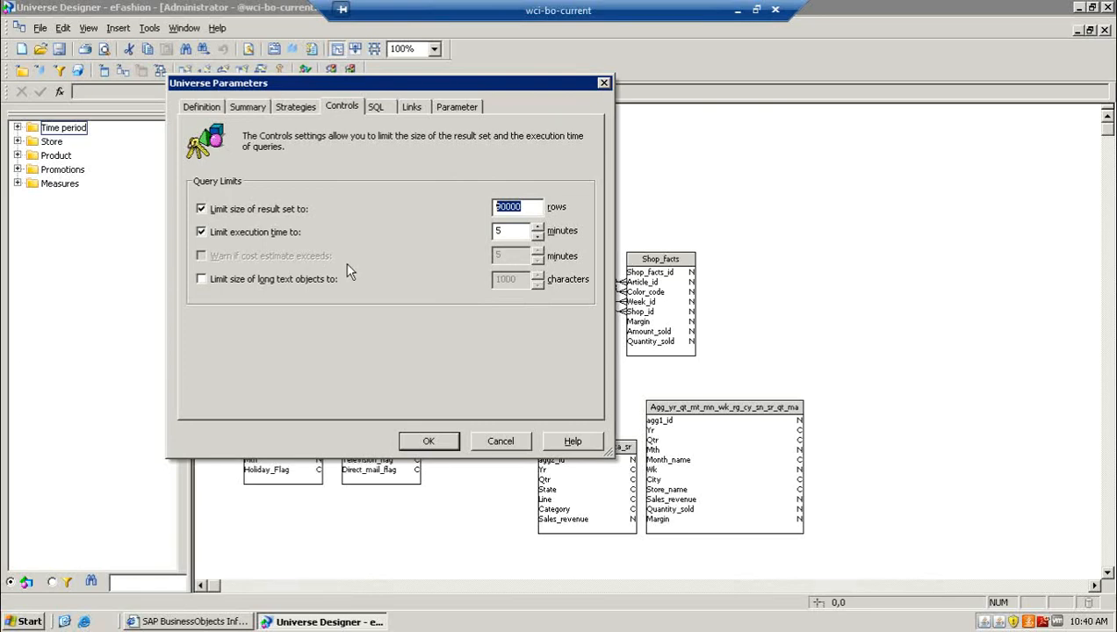
# Close the universe parameters, insert the ~TMPCLP116891 table from the table browser into the schema, and delete it again.
pyautogui.click(494, 443)
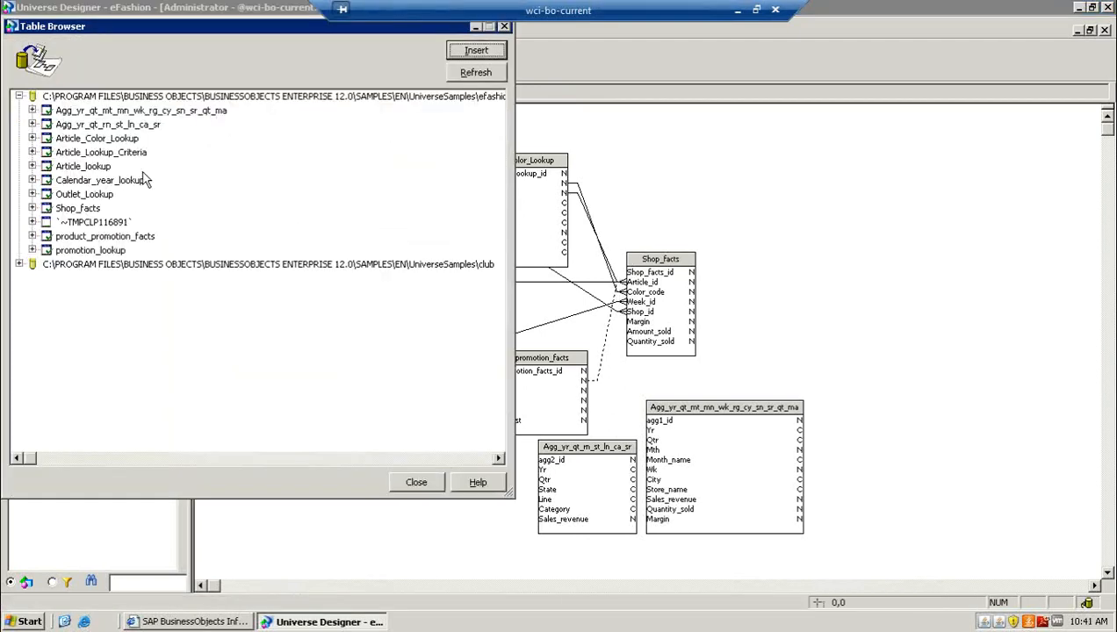
pyautogui.moveTo(194, 30); pyautogui.dragTo(497, 86)
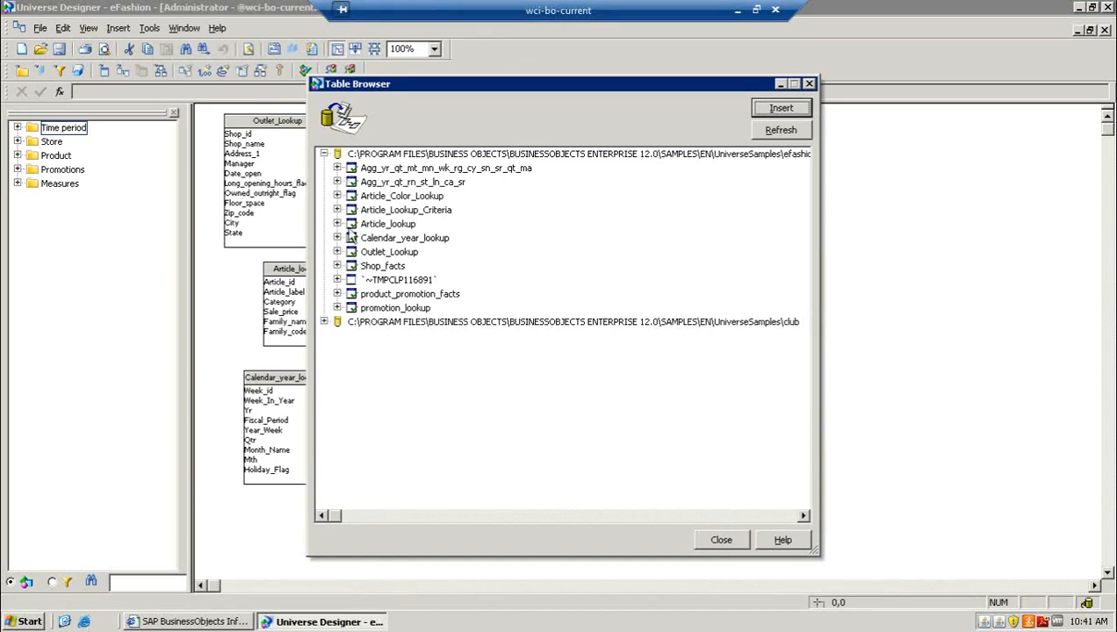
pyautogui.click(399, 196)
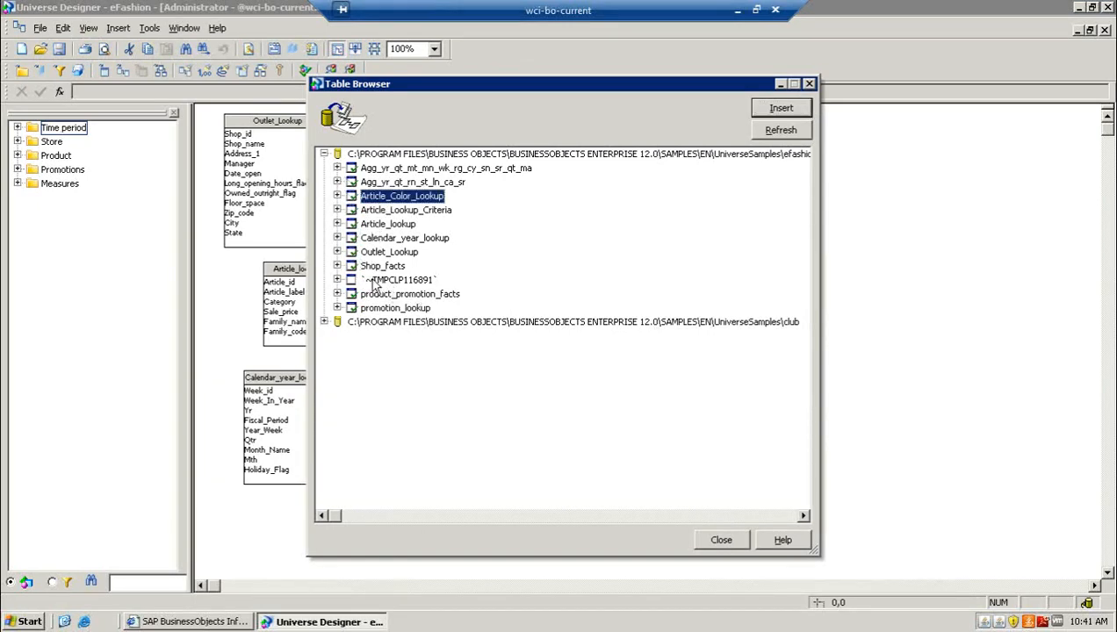
pyautogui.moveTo(386, 280); pyautogui.dragTo(890, 295)
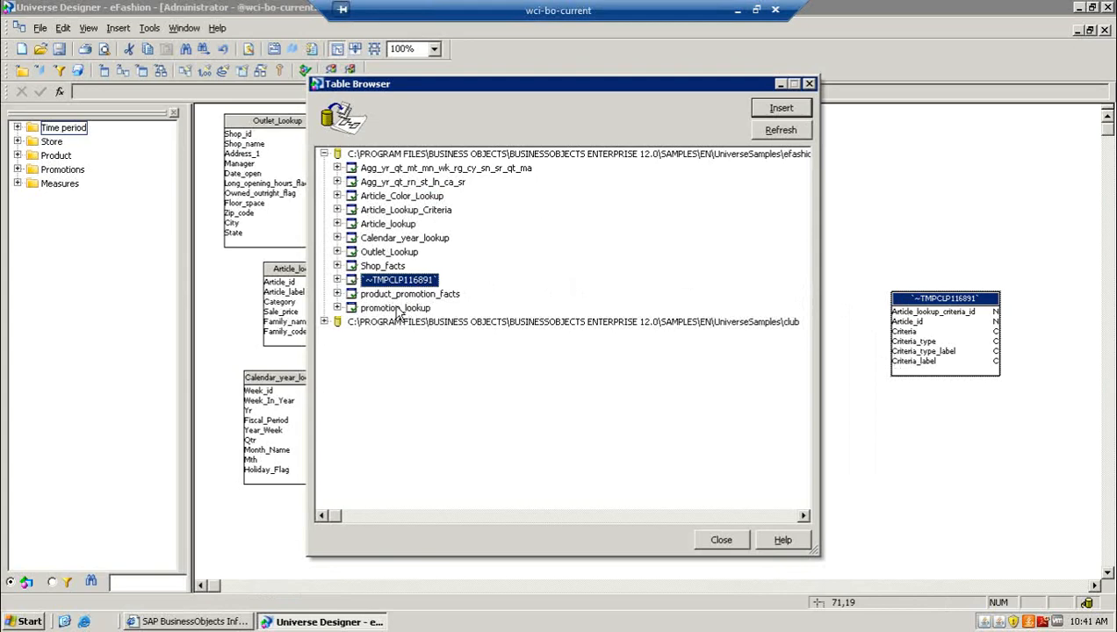
pyautogui.click(806, 112)
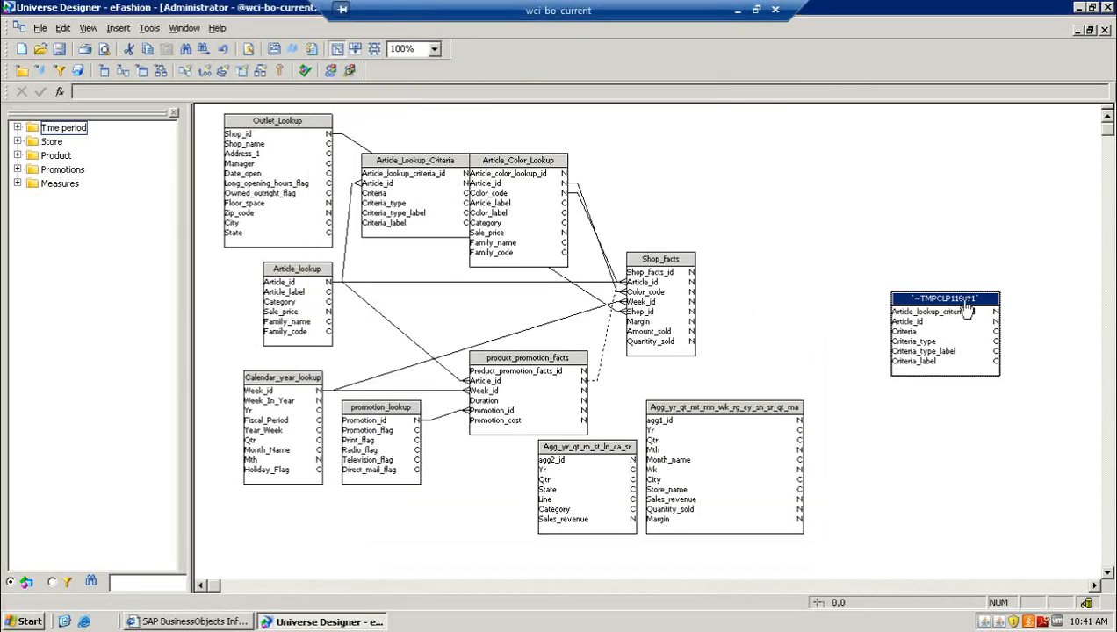
pyautogui.click(920, 303)
pyautogui.press('Delete')
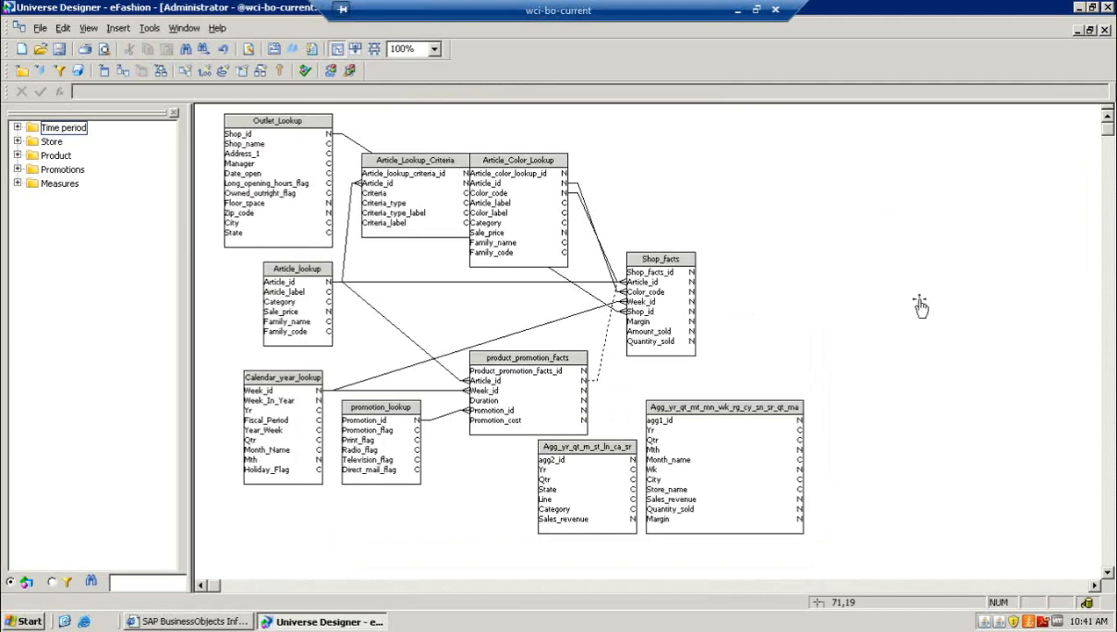
# Space out the Shop_facts and Article_lookup tables and make their Article_id join an outer join on the Shop_facts side.
pyautogui.moveTo(667, 271); pyautogui.dragTo(745, 251)
pyautogui.click(603, 269)
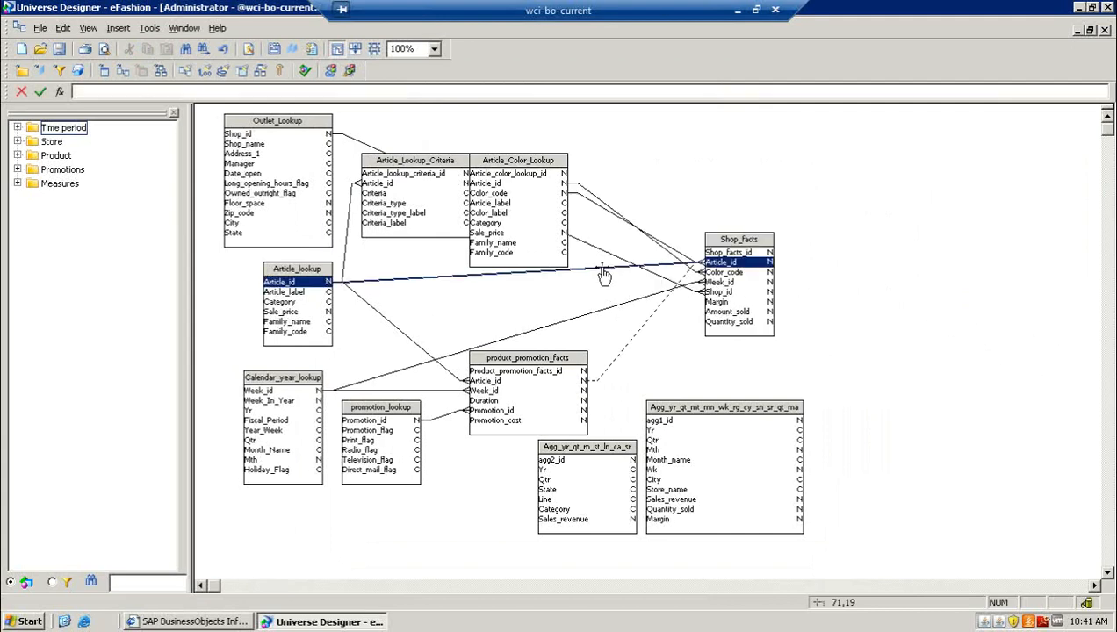
pyautogui.doubleClick(415, 288)
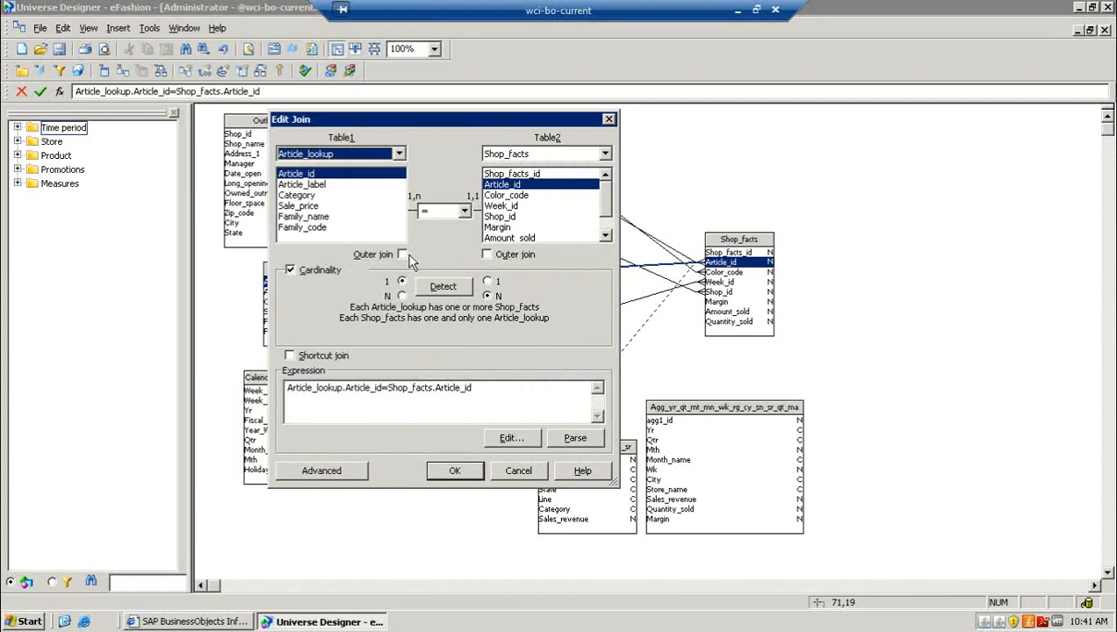
pyautogui.click(487, 255)
pyautogui.click(455, 472)
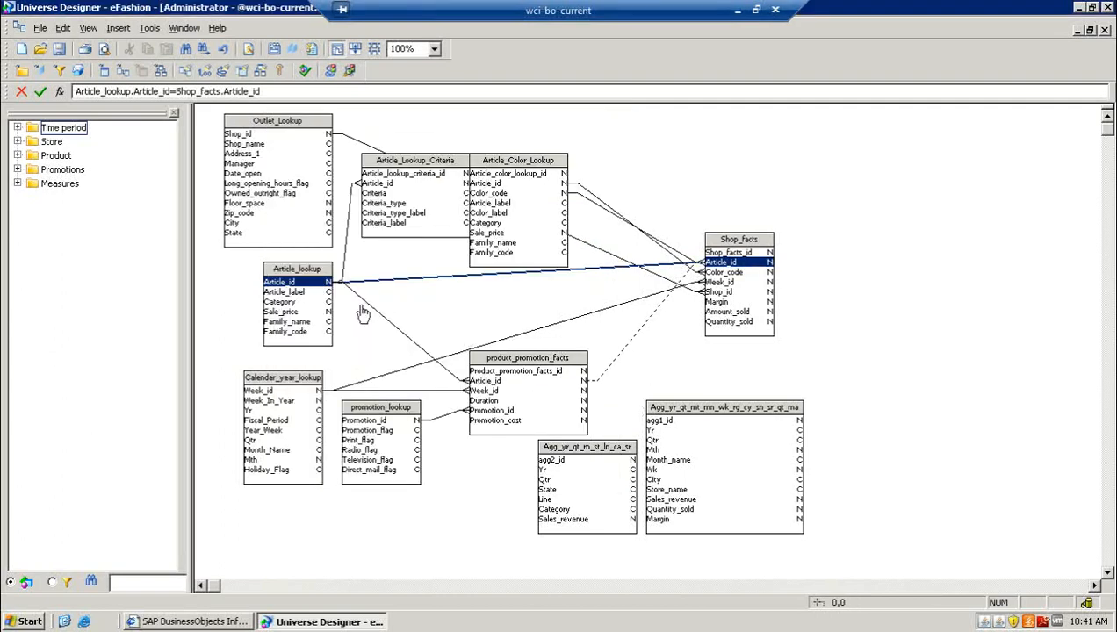
pyautogui.moveTo(319, 280); pyautogui.dragTo(279, 279)
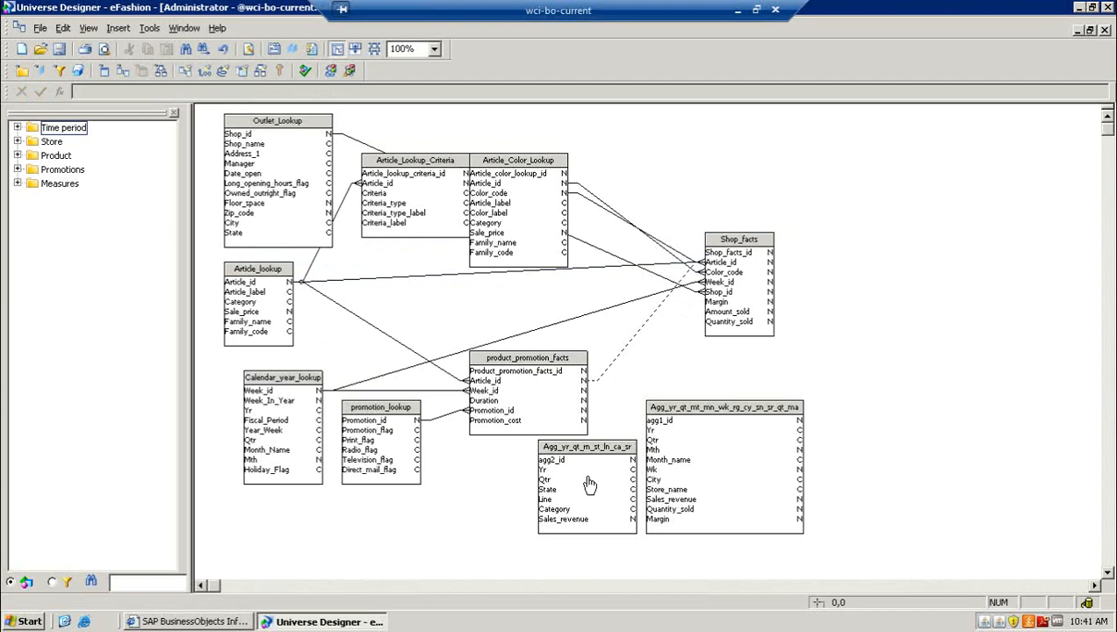
# Examine the settings of the shortcut join between product_promotion_facts and Shop_facts, and close them without changes.
pyautogui.click(606, 377)
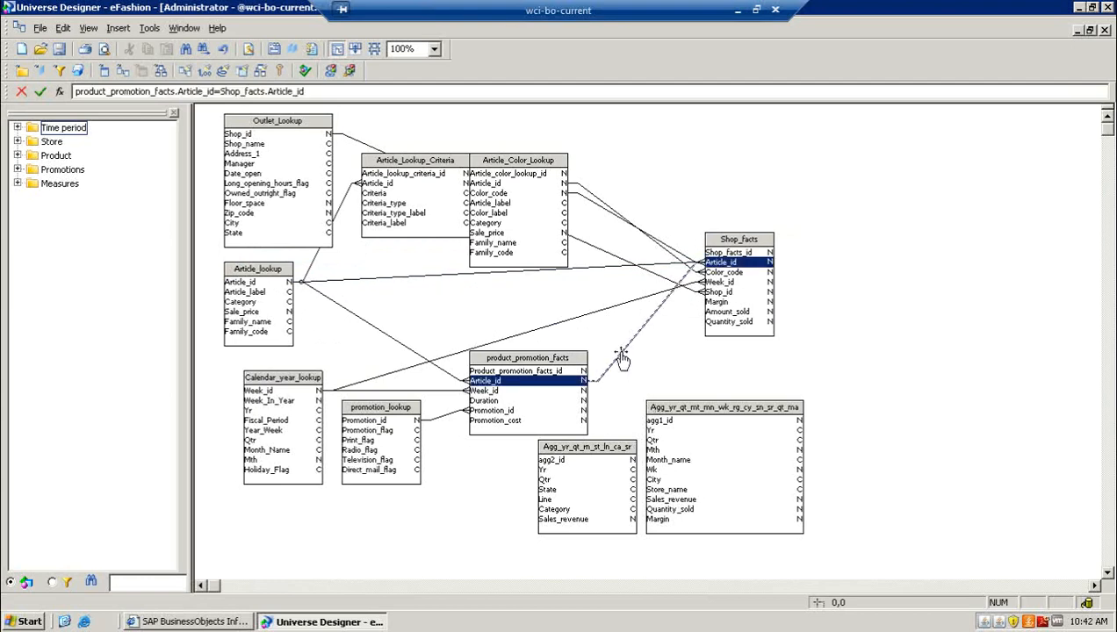
pyautogui.doubleClick(620, 352)
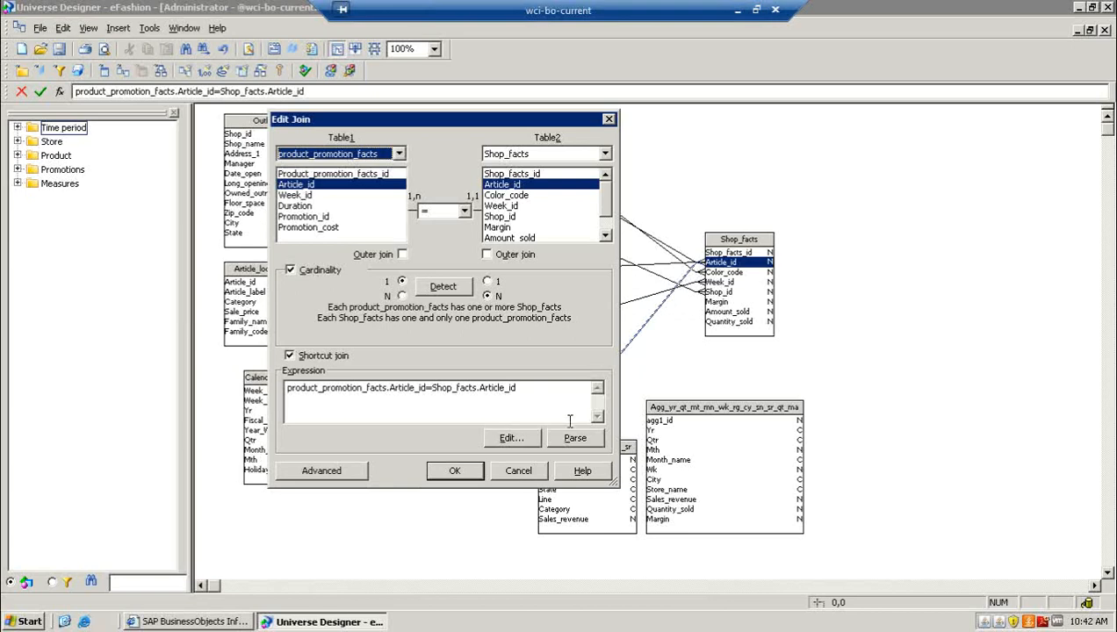
pyautogui.click(517, 472)
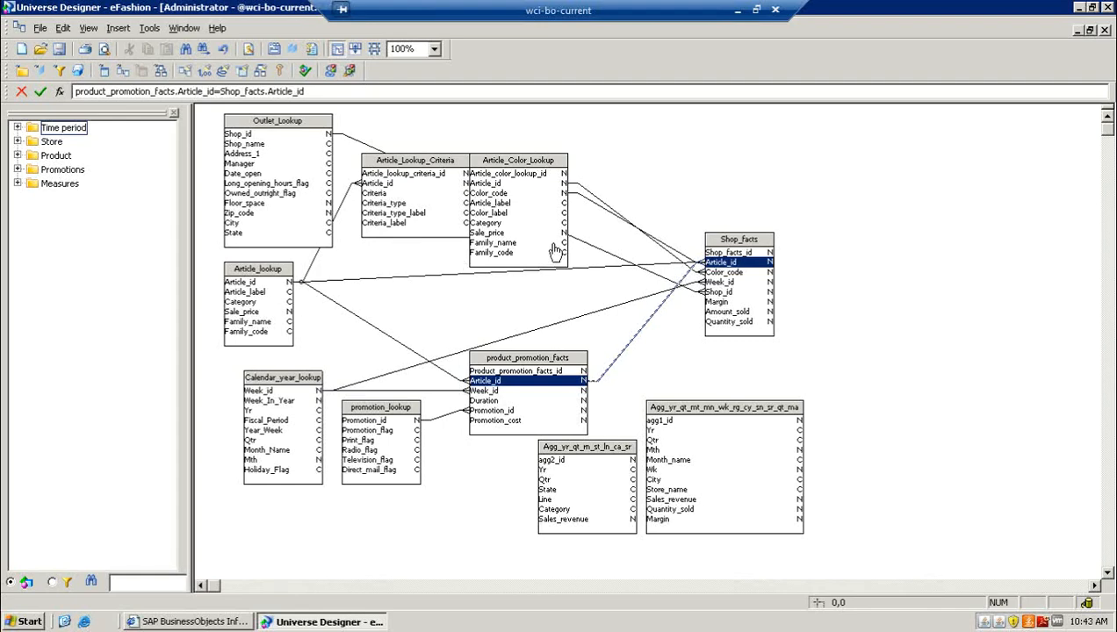
# Move the Shop_facts table farther right and separate Article_Color_Lookup from the adjoining Article_Lookup_Criteria table.
pyautogui.moveTo(736, 246); pyautogui.dragTo(833, 226)
pyautogui.moveTo(529, 170); pyautogui.dragTo(604, 140)
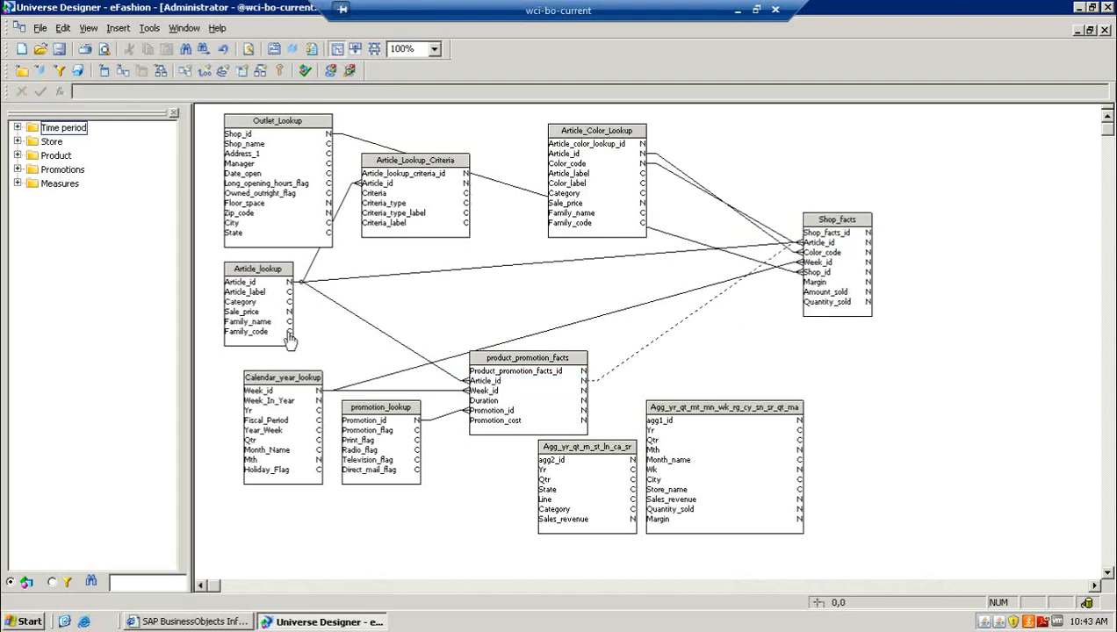
# Look through the universe classes and expand Time period to examine its Year and Quarter objects.
pyautogui.press('Down')
pyautogui.press('Down')
pyautogui.press('Down')
pyautogui.press('Down')
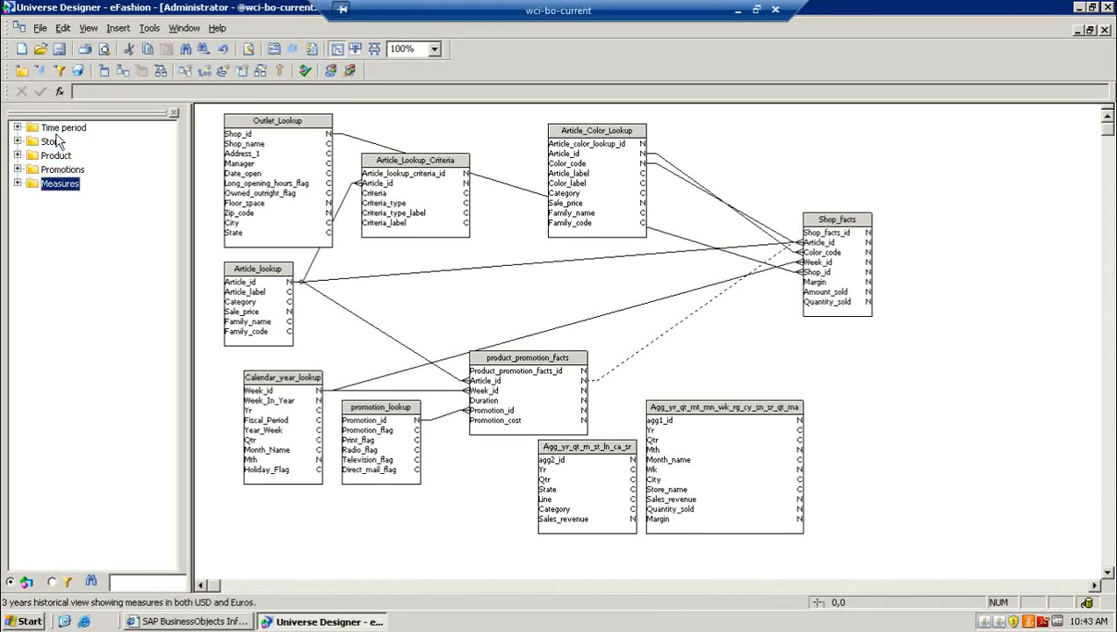
pyautogui.click(55, 129)
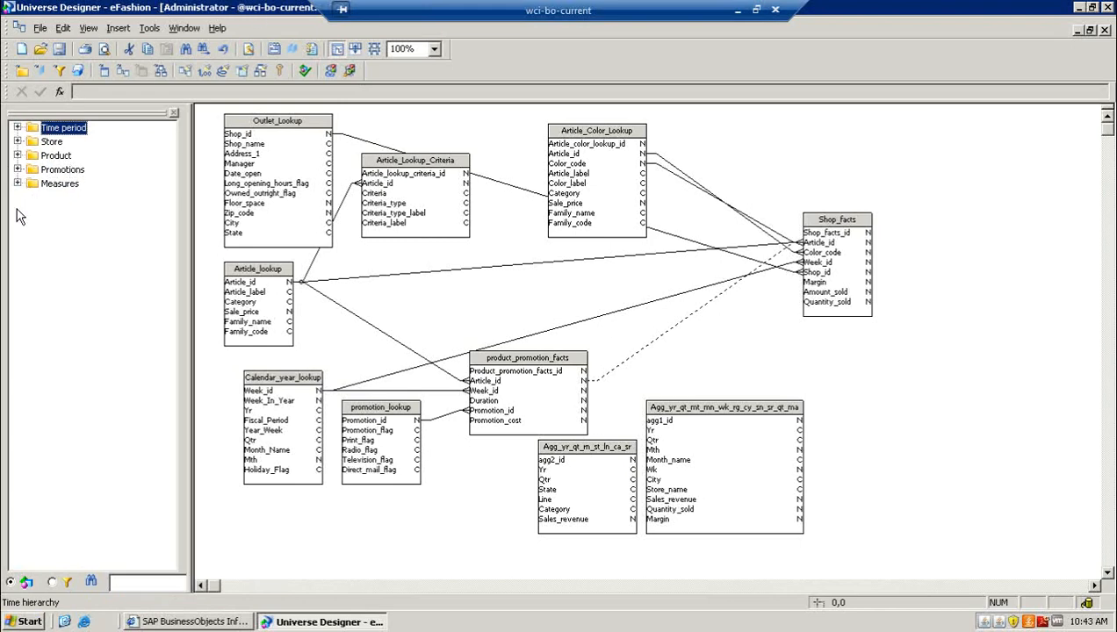
pyautogui.click(16, 127)
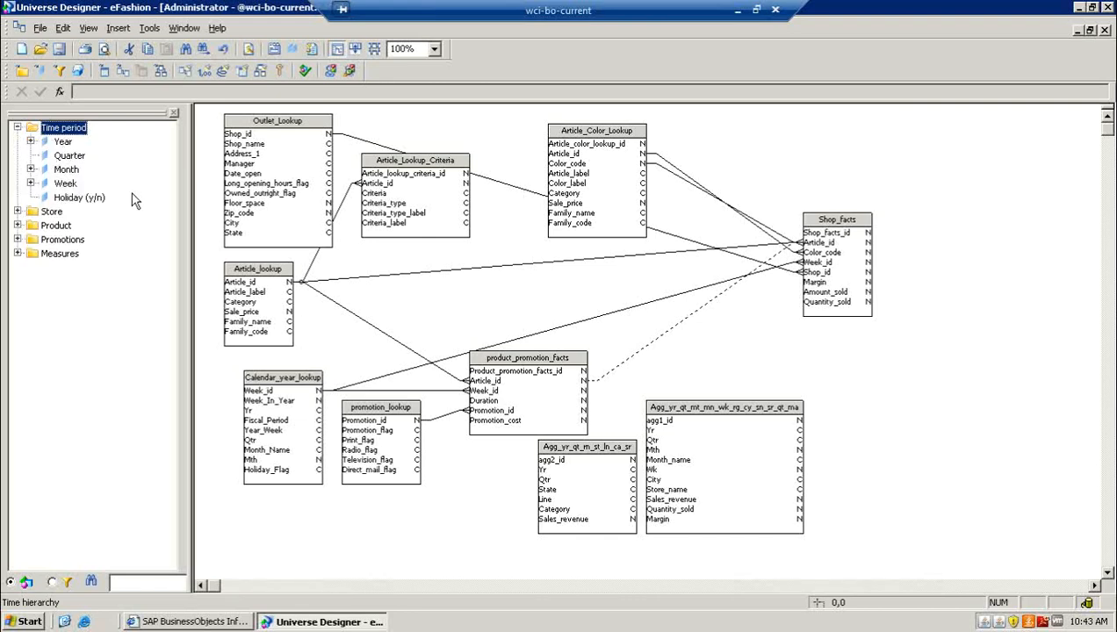
pyautogui.click(17, 127)
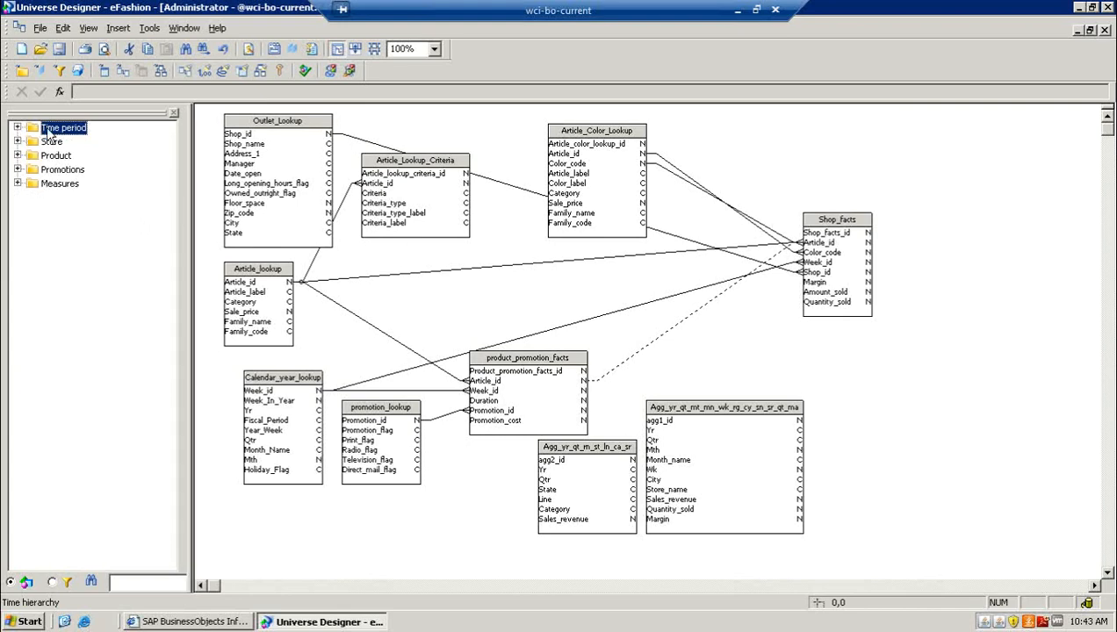
pyautogui.click(16, 127)
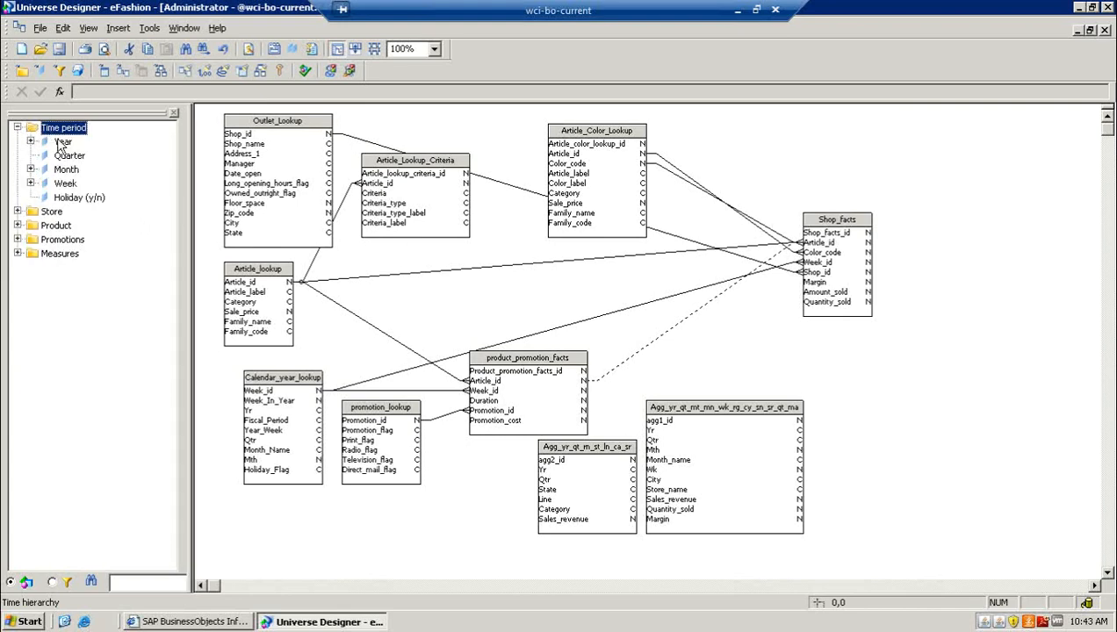
pyautogui.click(63, 142)
pyautogui.click(63, 156)
pyautogui.click(55, 143)
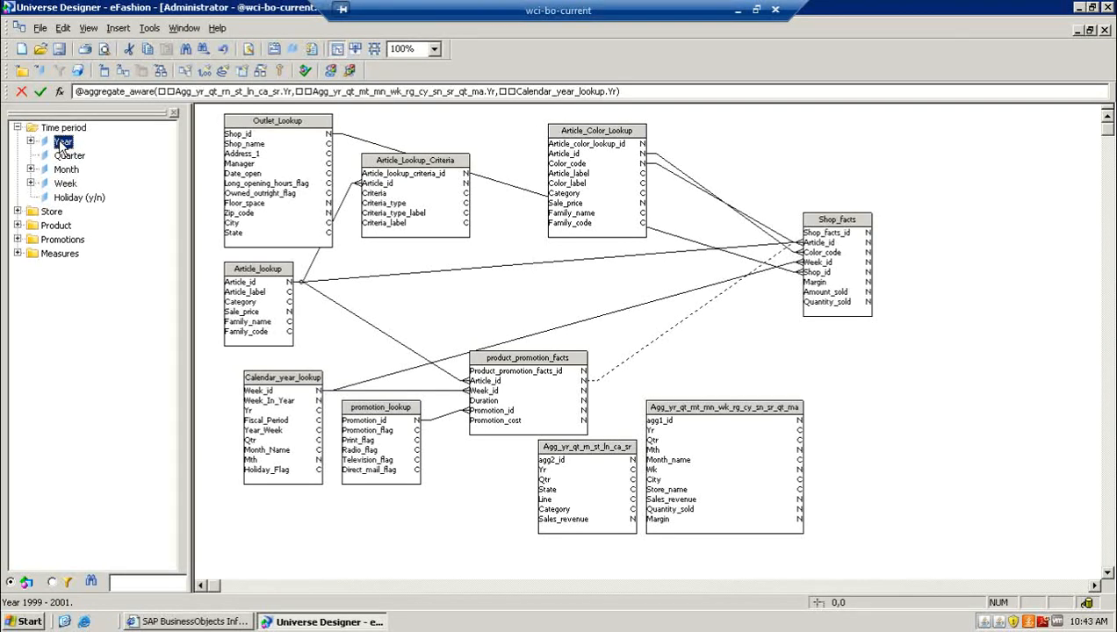
pyautogui.doubleClick(62, 142)
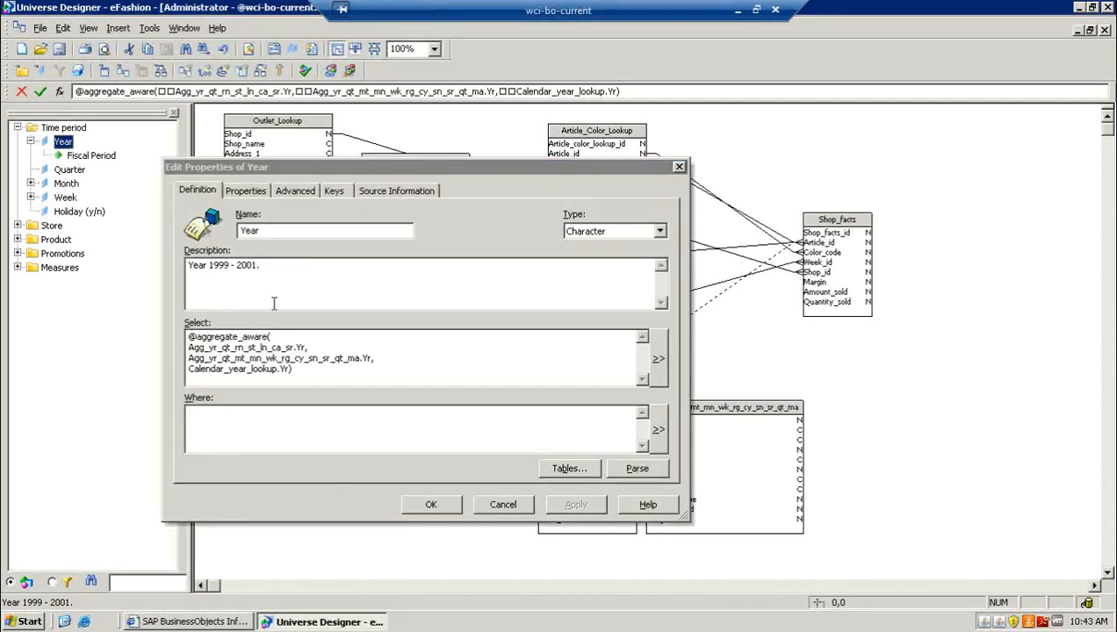
pyautogui.moveTo(188, 265); pyautogui.dragTo(246, 275)
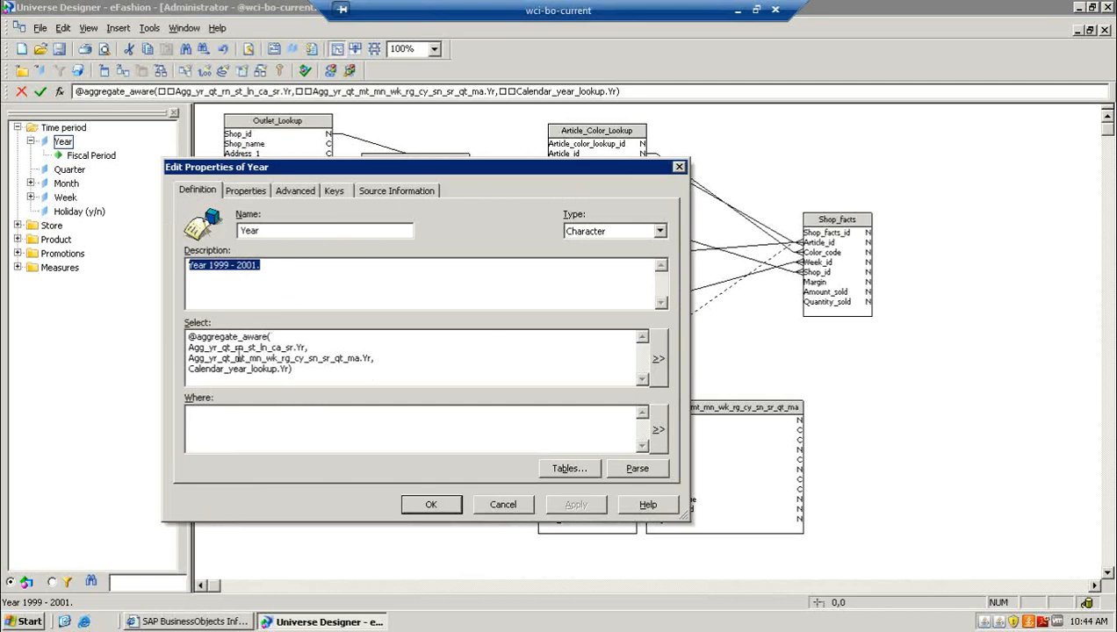
pyautogui.moveTo(298, 369); pyautogui.dragTo(188, 335)
pyautogui.moveTo(336, 173); pyautogui.dragTo(680, 175)
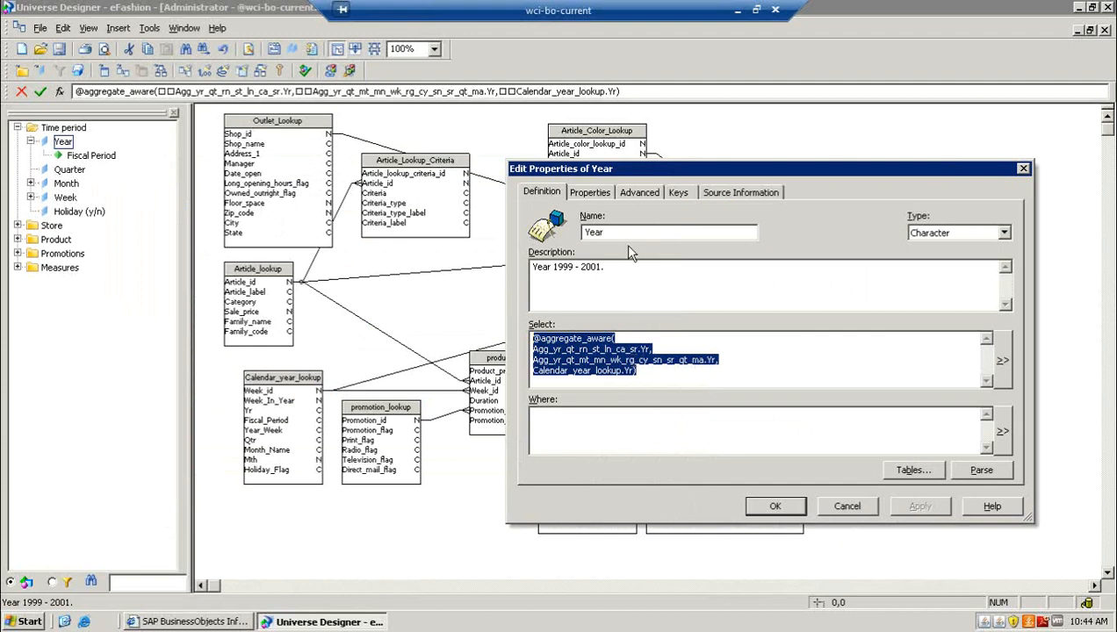
# Review the Year object's qualification and list of values settings, view the list's query, and cancel it.
pyautogui.click(600, 197)
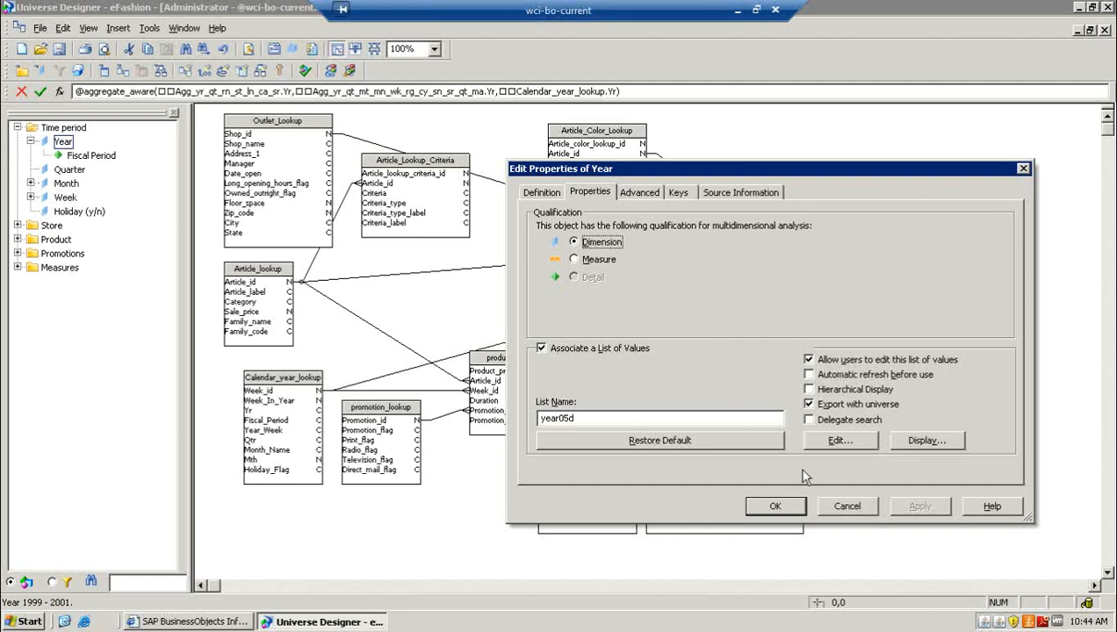
pyautogui.click(856, 446)
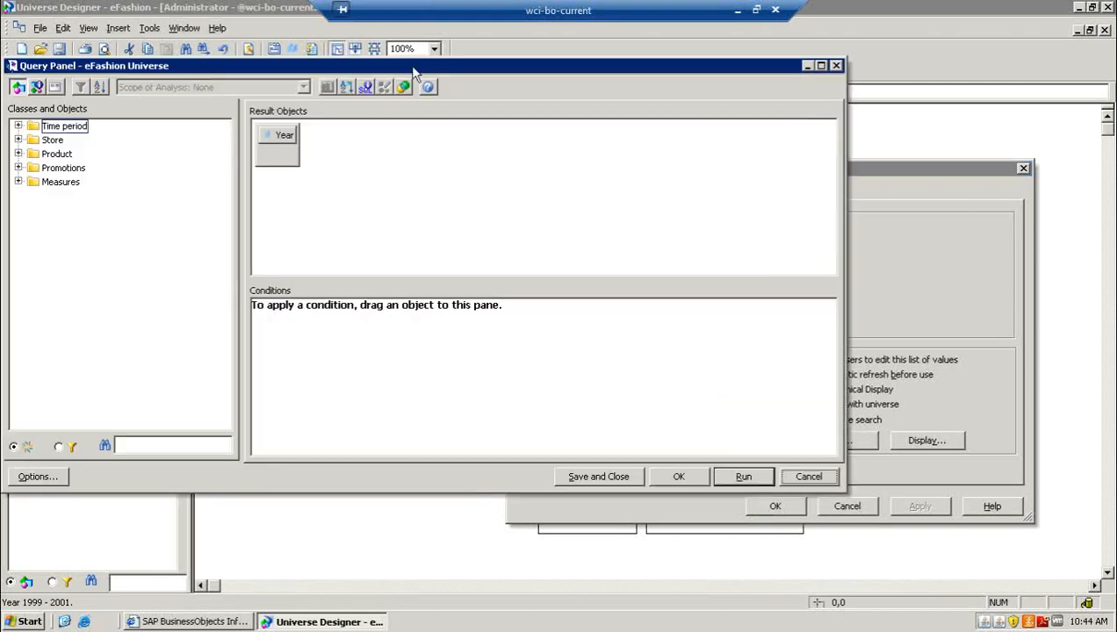
pyautogui.moveTo(445, 68); pyautogui.dragTo(597, 70)
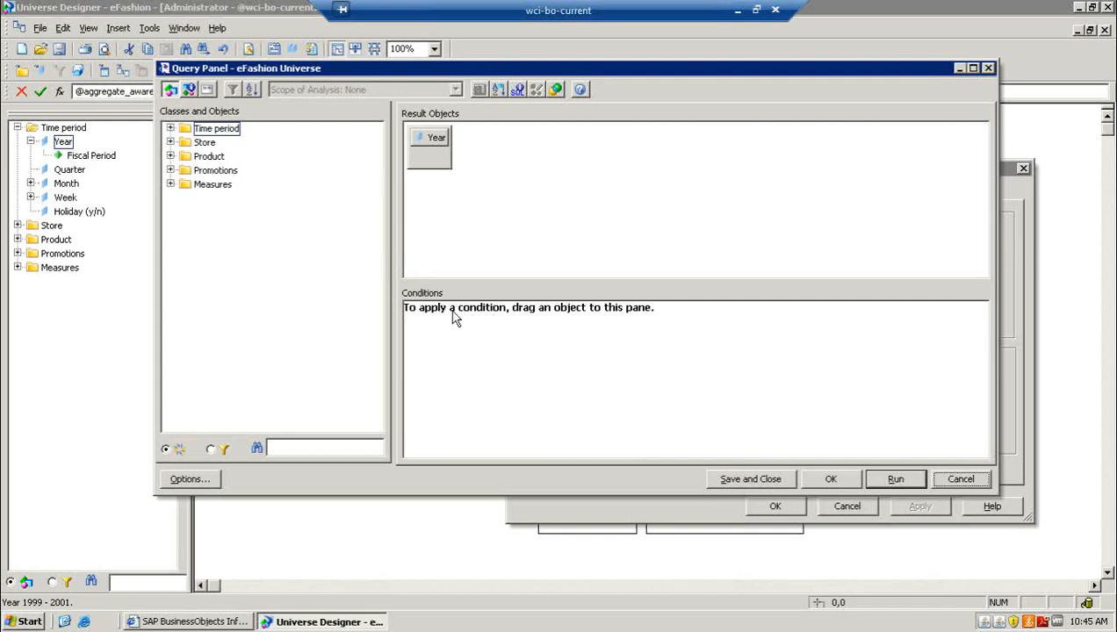
pyautogui.click(965, 480)
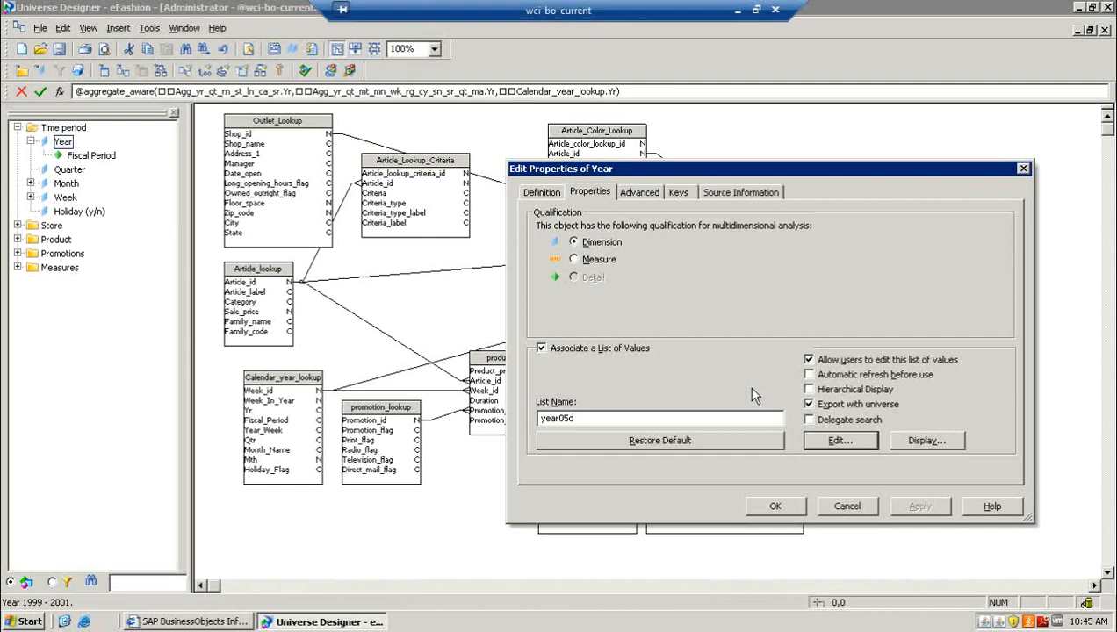
# Review the Year object's security access levels, try Restricted, and cancel the property changes.
pyautogui.click(655, 195)
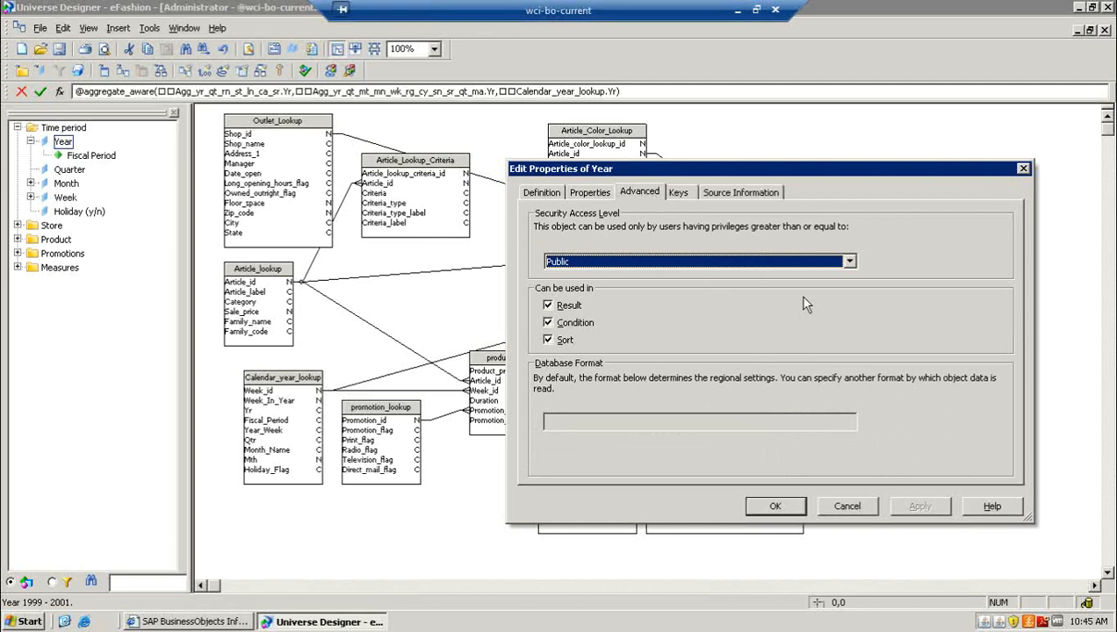
pyautogui.click(845, 261)
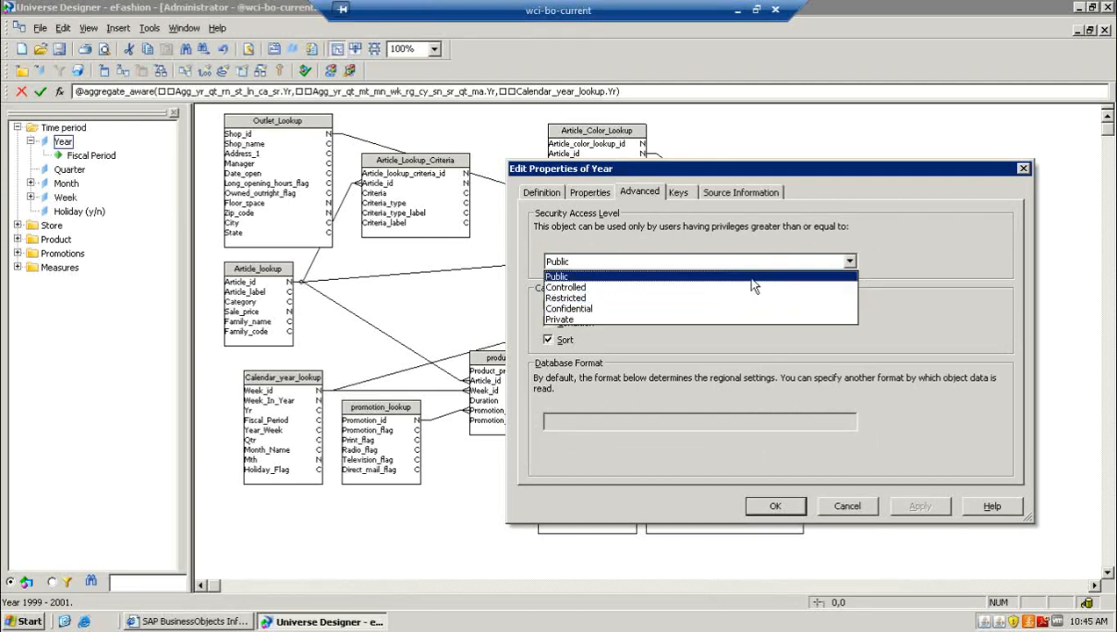
pyautogui.click(868, 287)
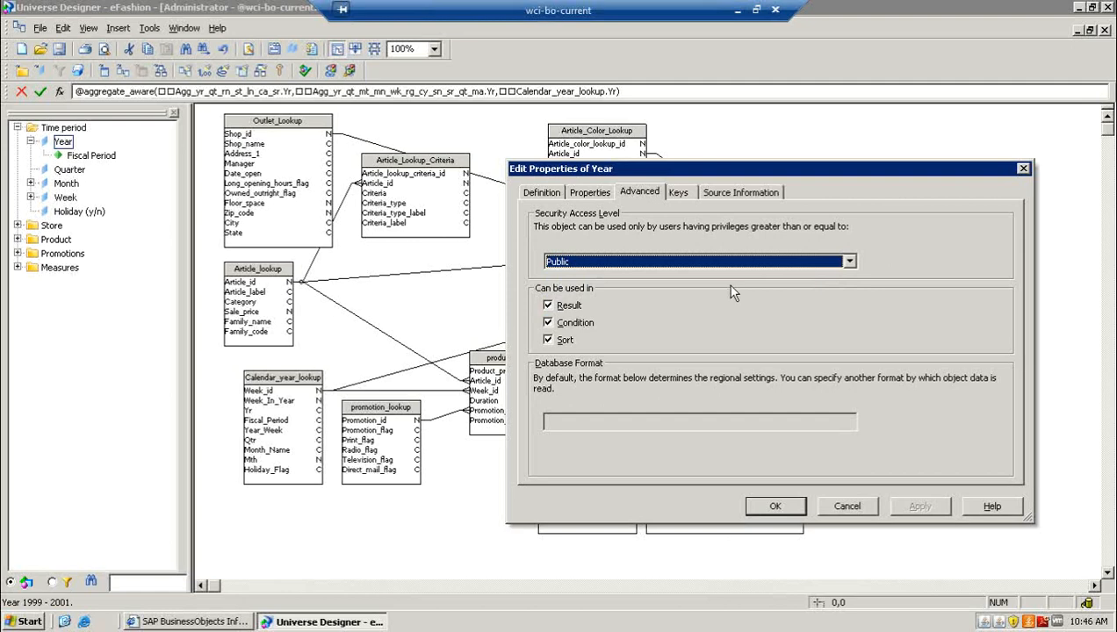
pyautogui.click(848, 261)
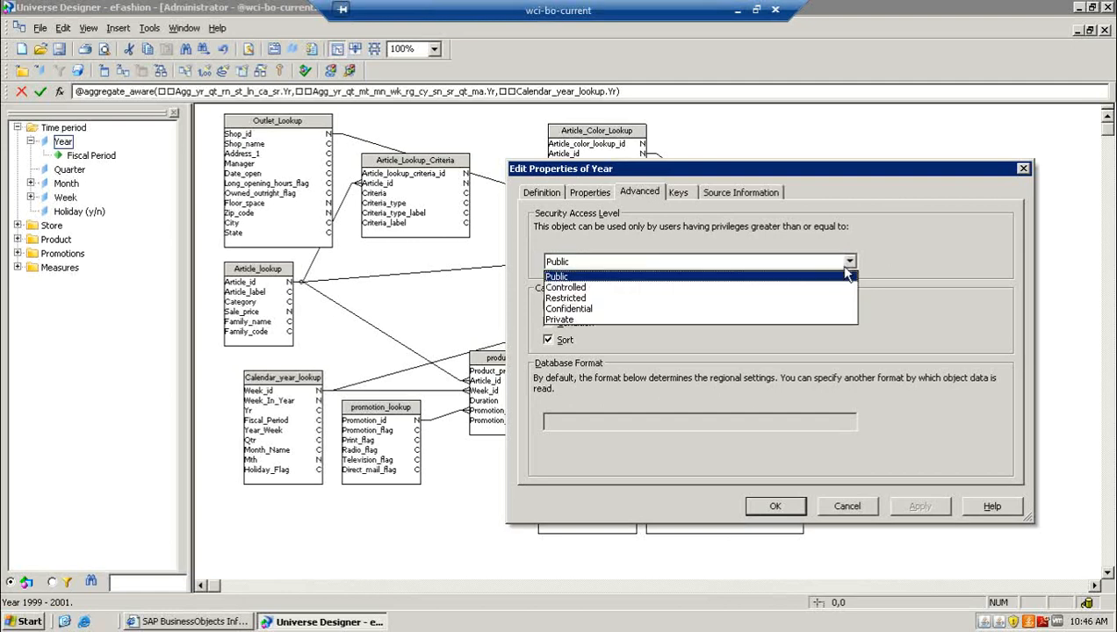
pyautogui.click(788, 298)
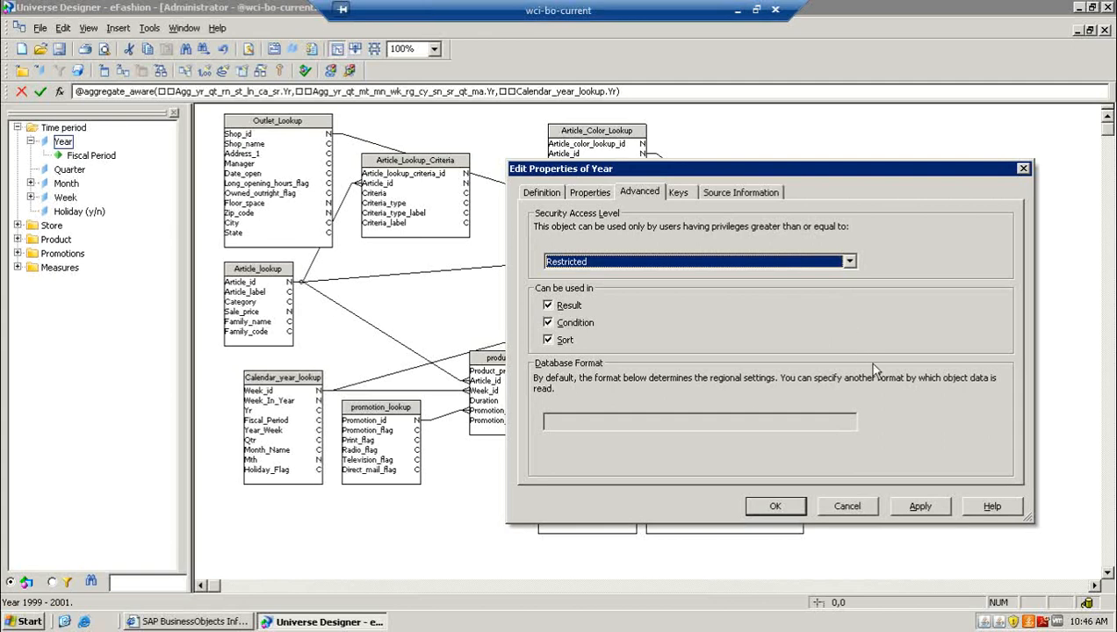
pyautogui.click(848, 506)
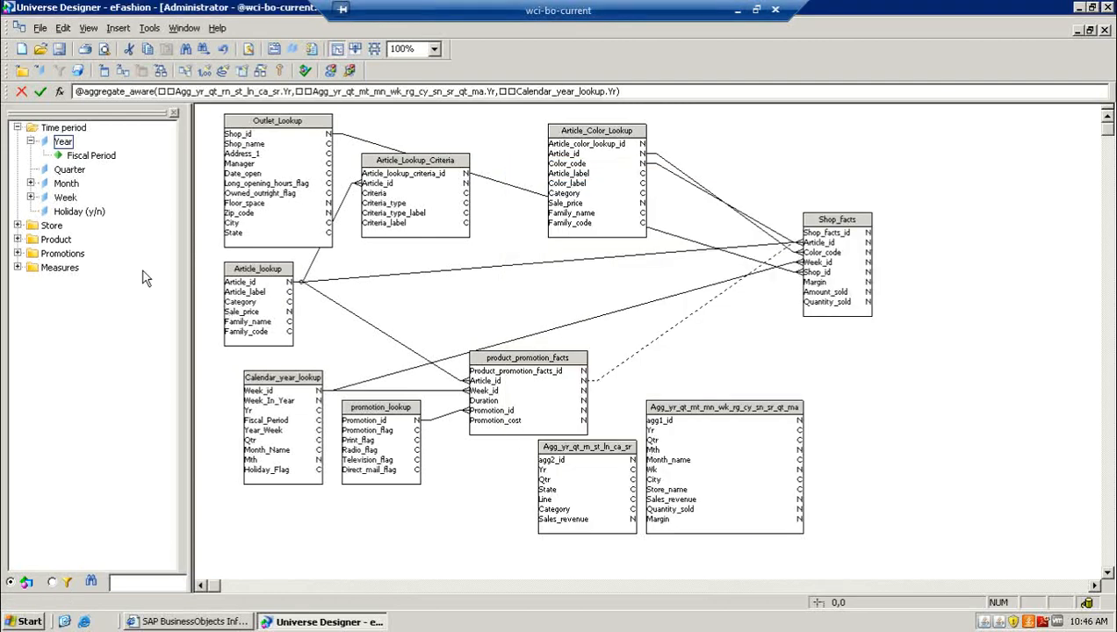
# Collapse the Year object in the Time period class and hide it.
pyautogui.click(31, 140)
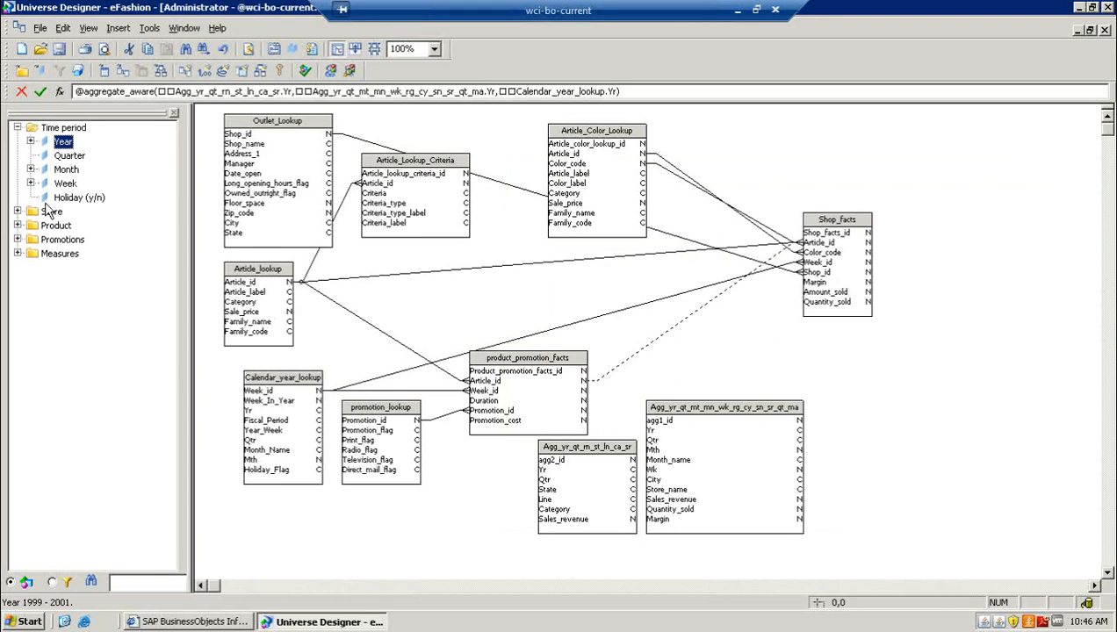
pyautogui.rightClick(63, 148)
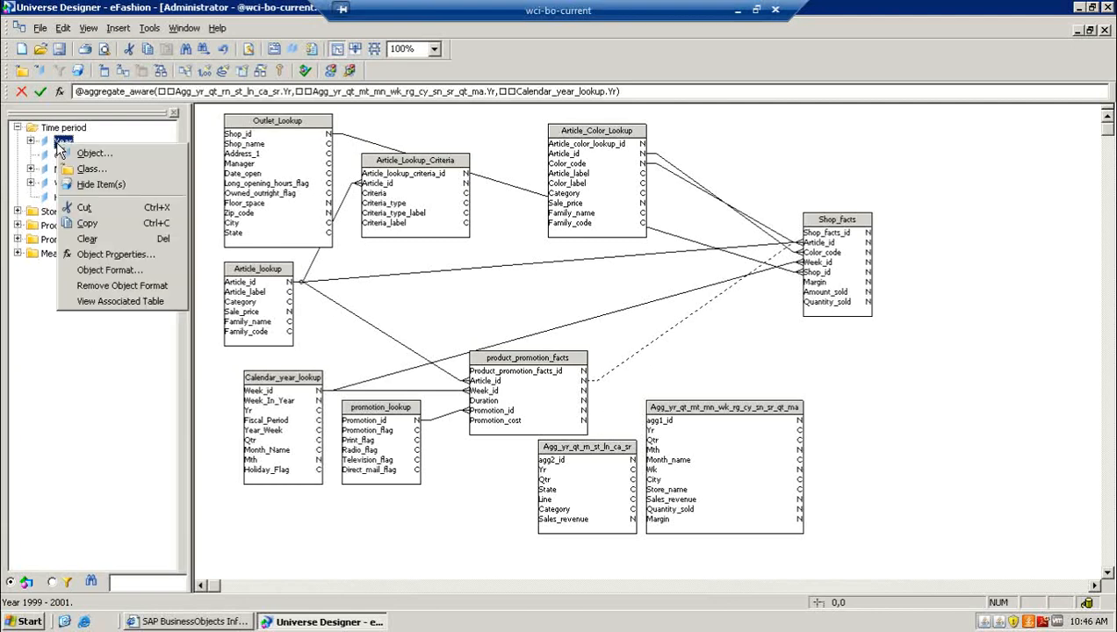
pyautogui.click(110, 187)
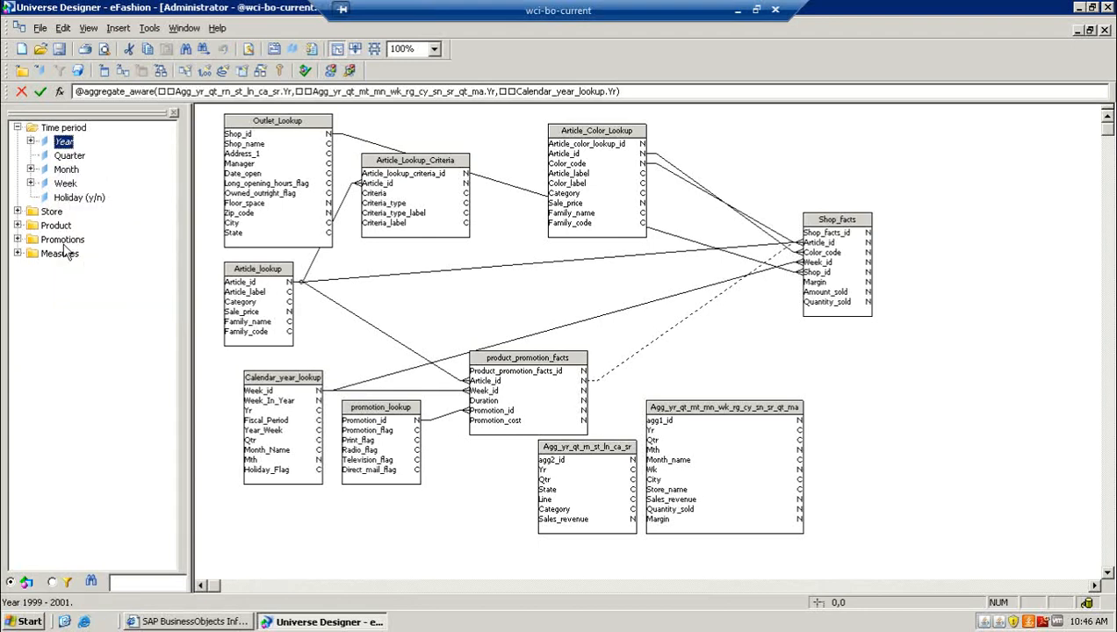
pyautogui.click(65, 155)
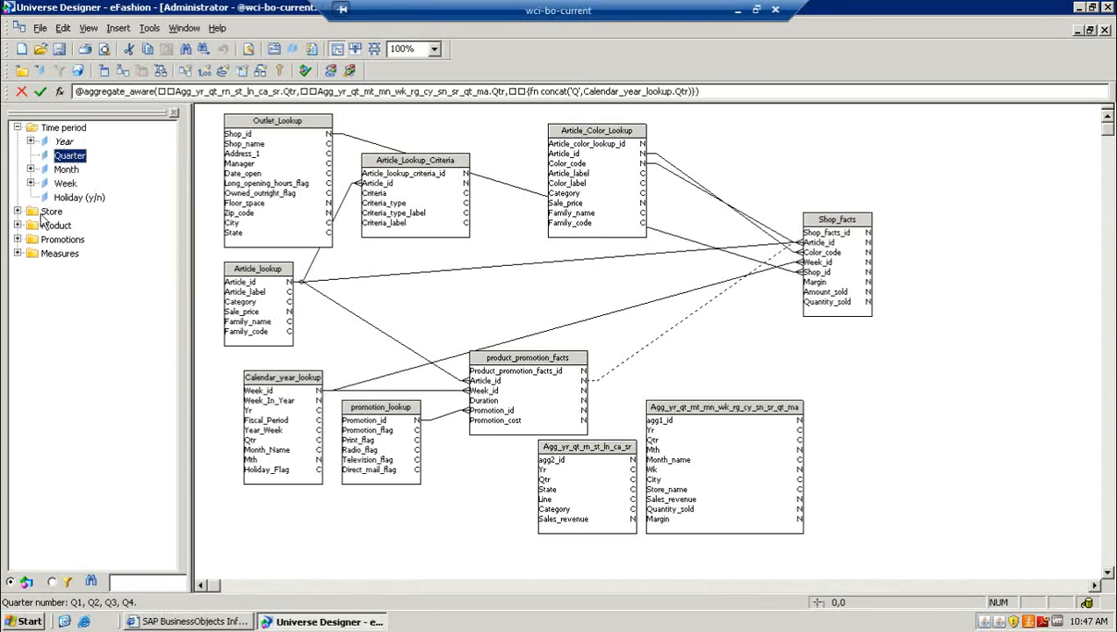
# Show the hidden Year object in the Time period class again.
pyautogui.click(64, 143)
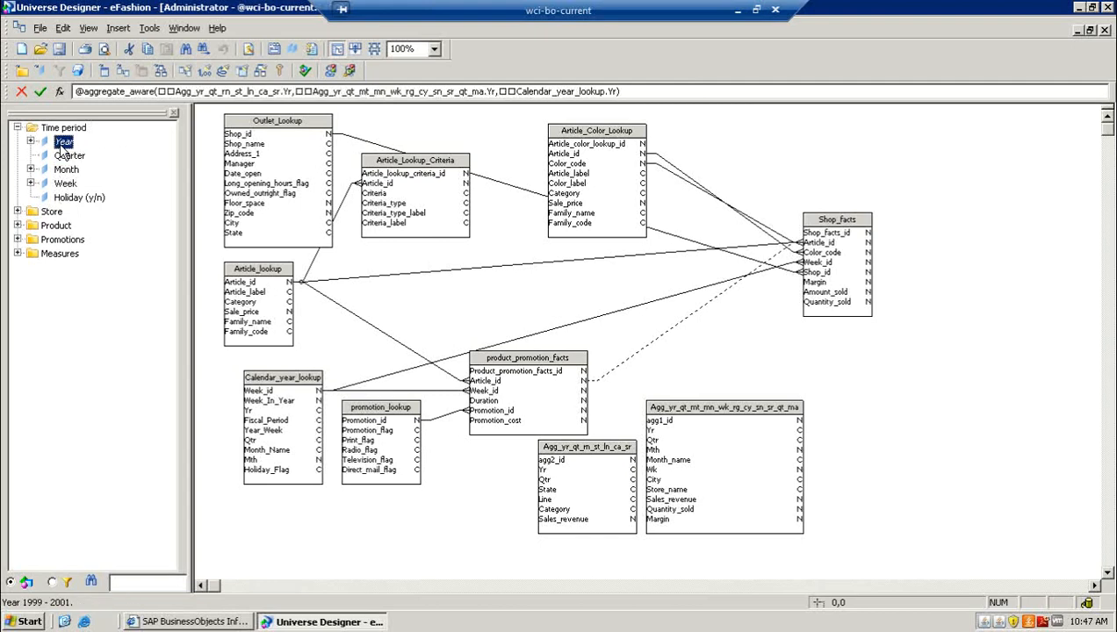
pyautogui.rightClick(63, 143)
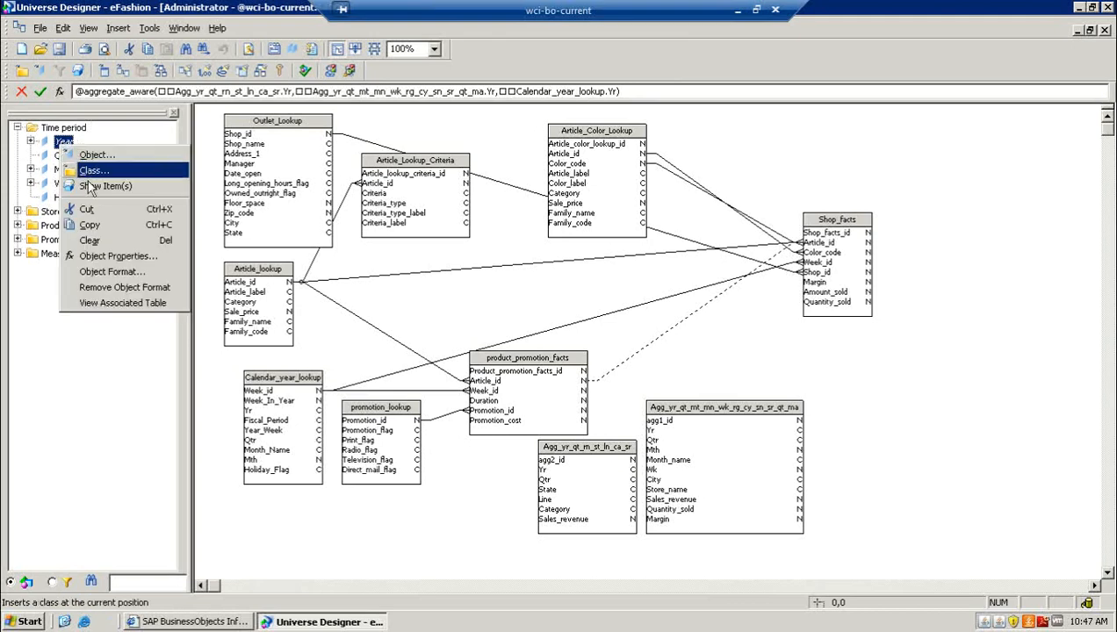
pyautogui.press('Escape')
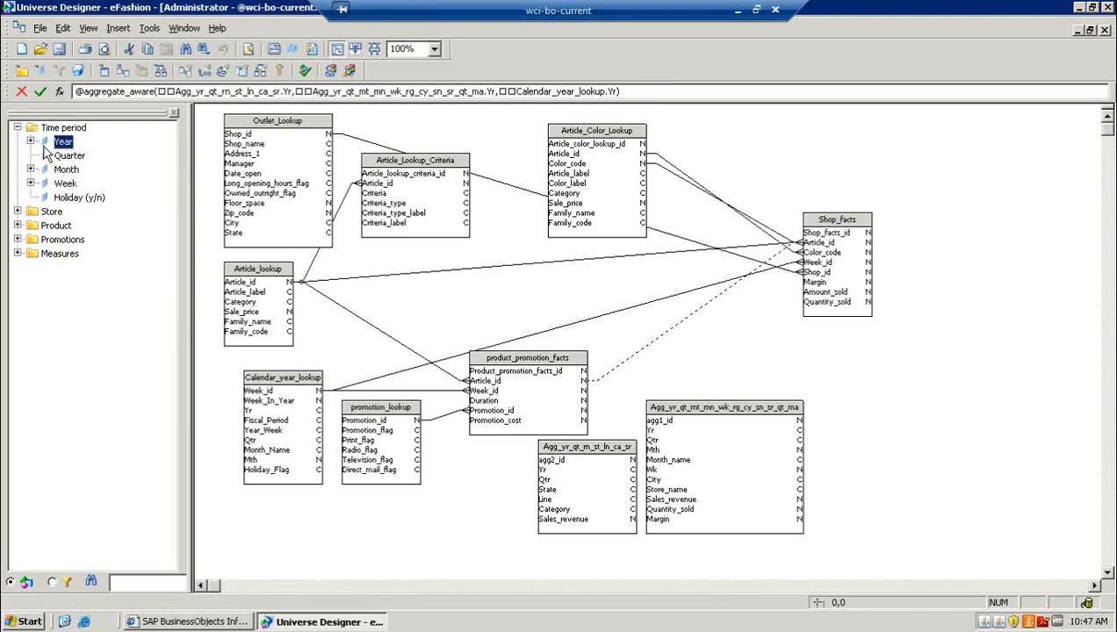
# Open the properties of the Sales revenue measure and examine its Select statement, qualification, and available aggregation functions.
pyautogui.click(17, 253)
pyautogui.click(61, 267)
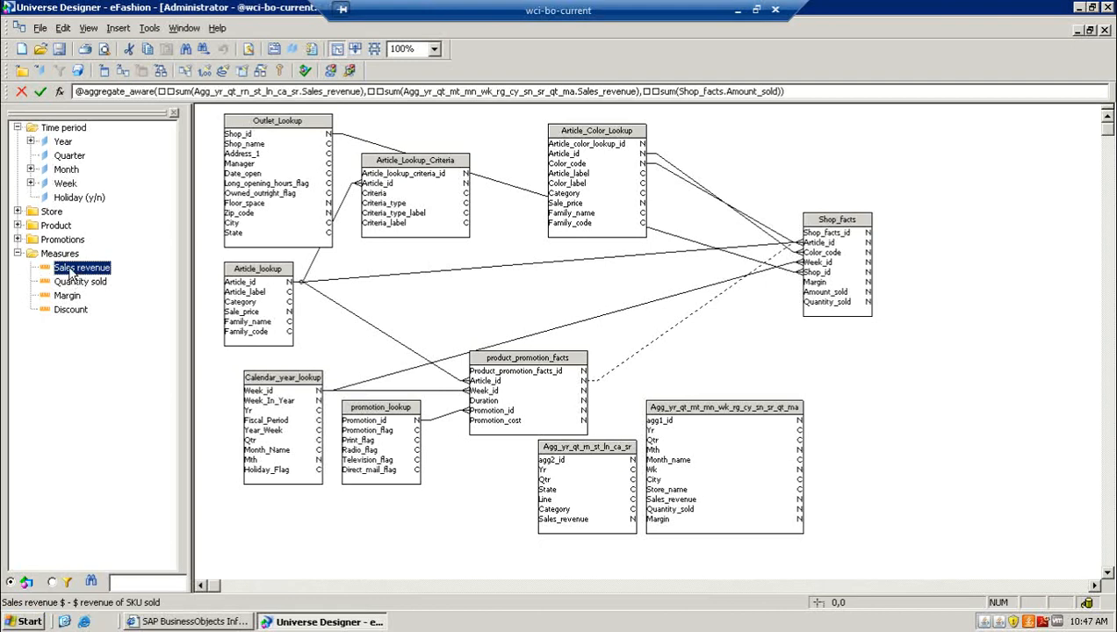
pyautogui.doubleClick(65, 272)
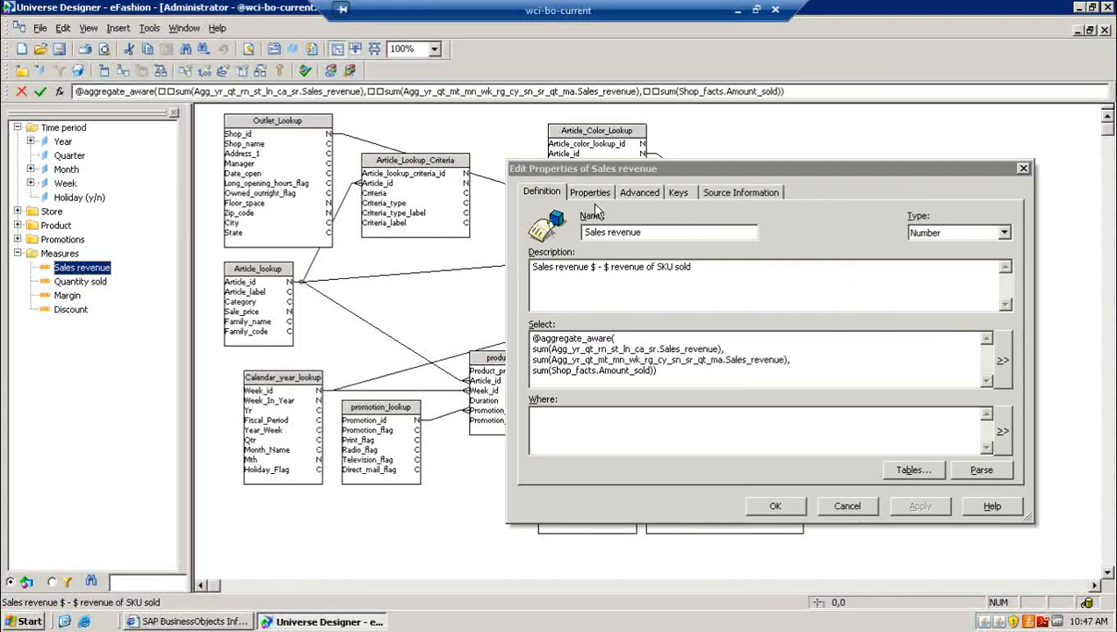
pyautogui.click(591, 195)
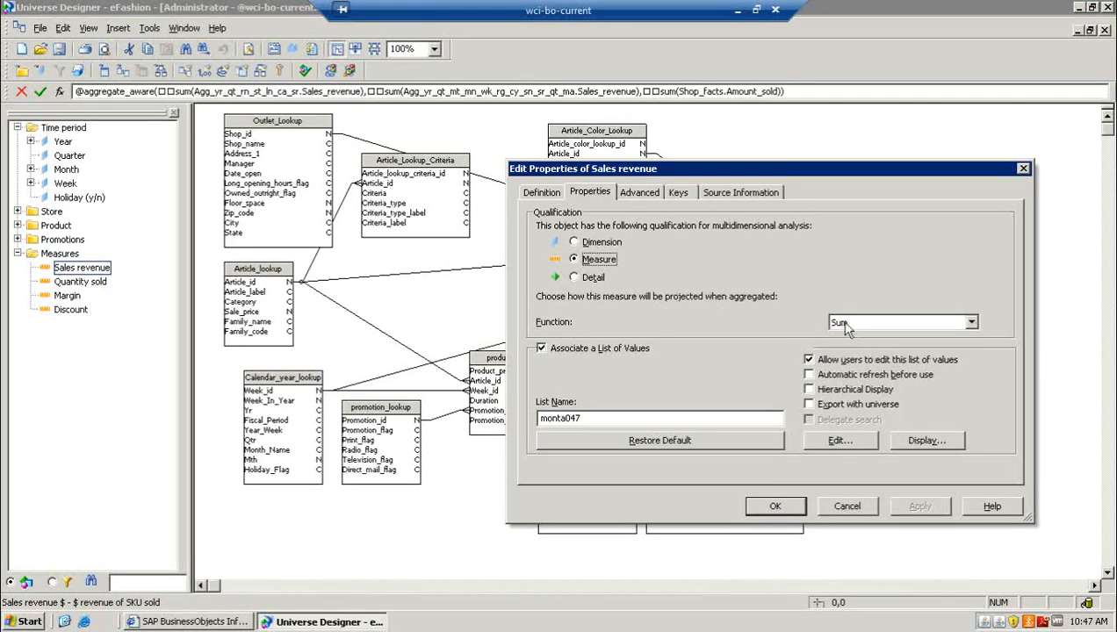
pyautogui.click(971, 324)
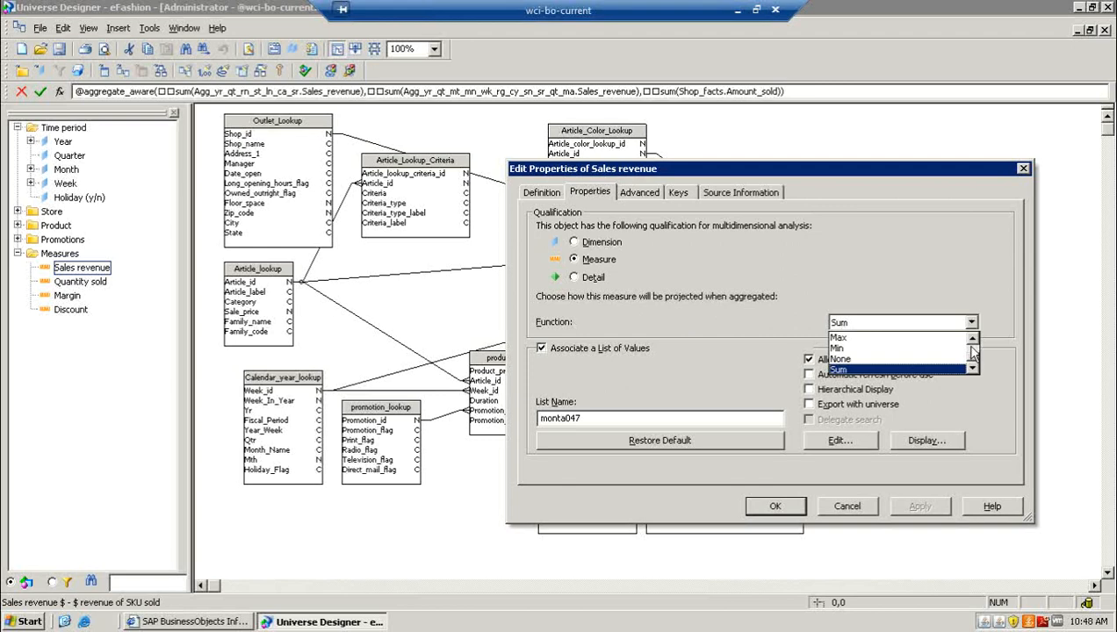
pyautogui.click(972, 339)
pyautogui.click(972, 339)
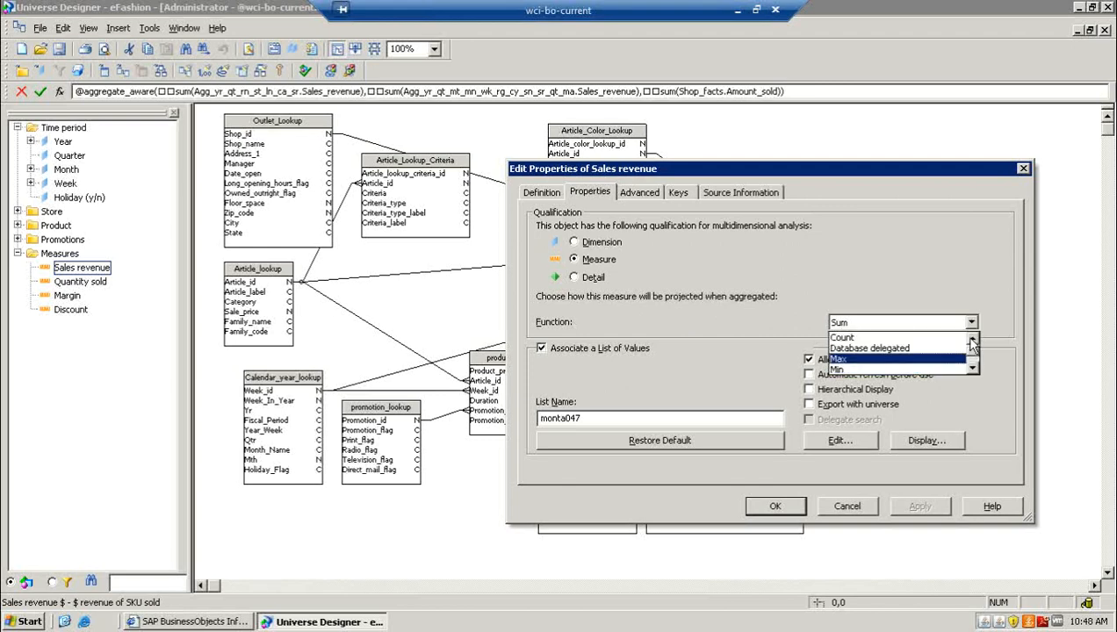
pyautogui.click(902, 281)
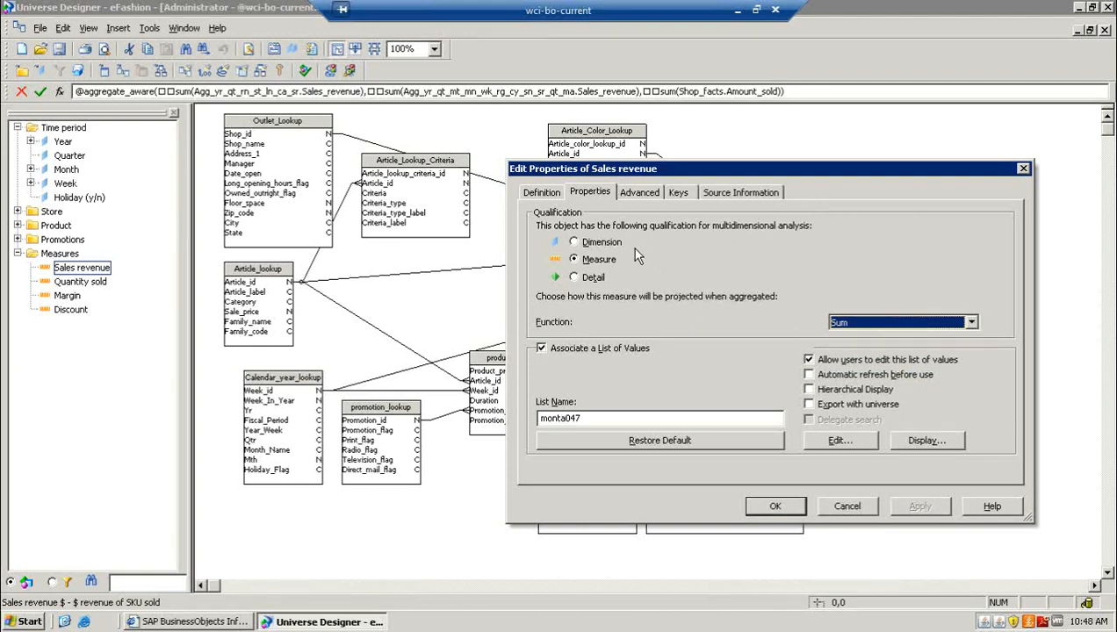
# Try Min as the Sales revenue aggregation function, review the object's definition, and cancel the property changes.
pyautogui.click(972, 323)
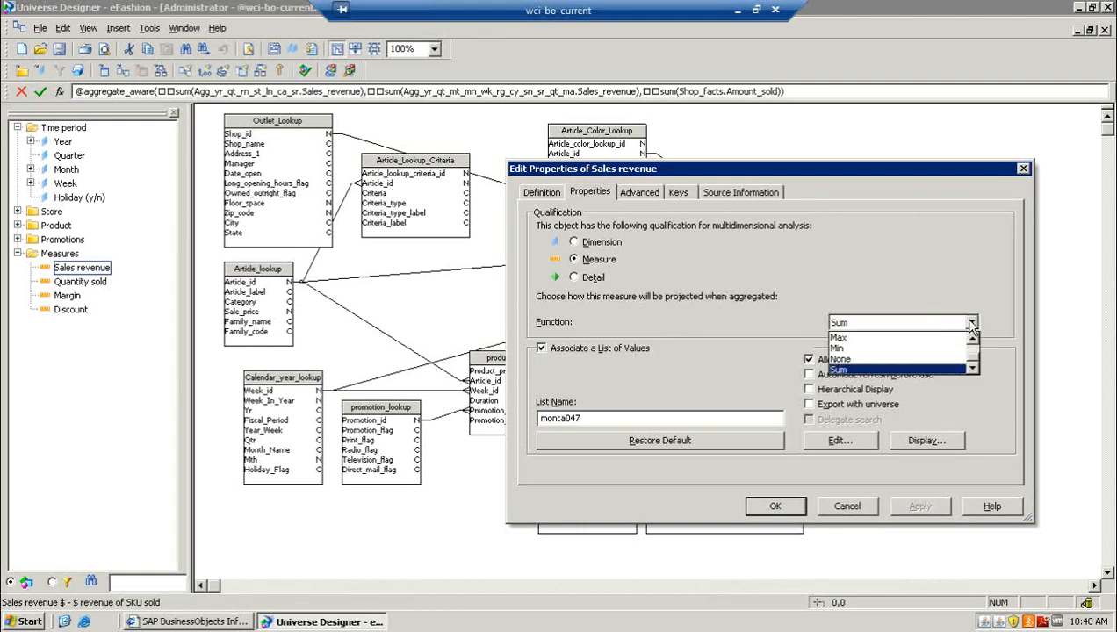
pyautogui.click(895, 347)
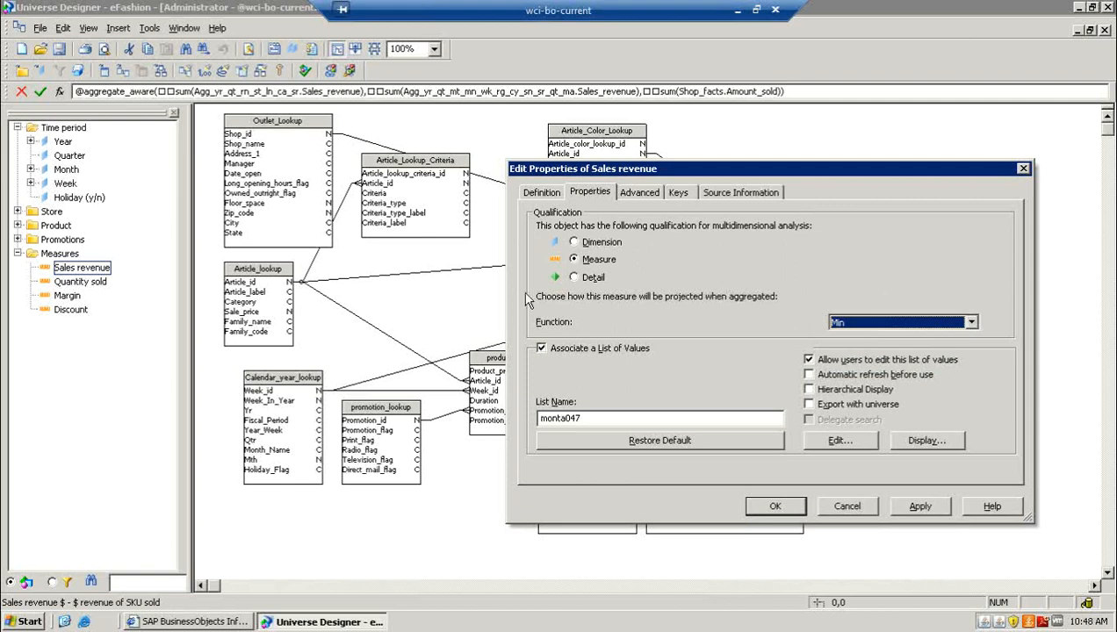
pyautogui.click(529, 195)
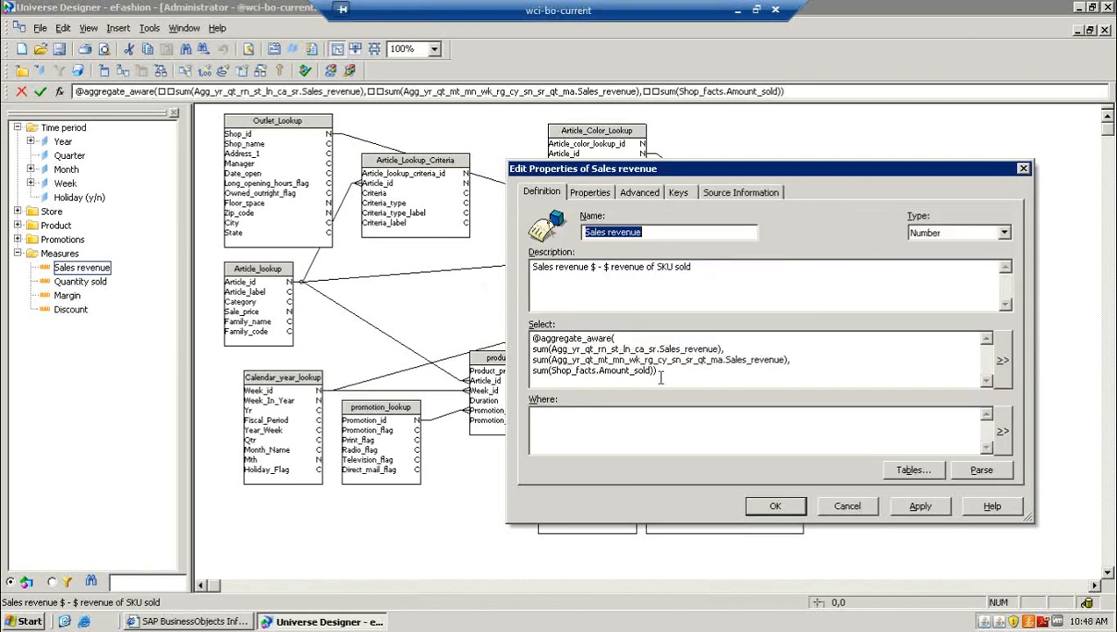
pyautogui.click(847, 509)
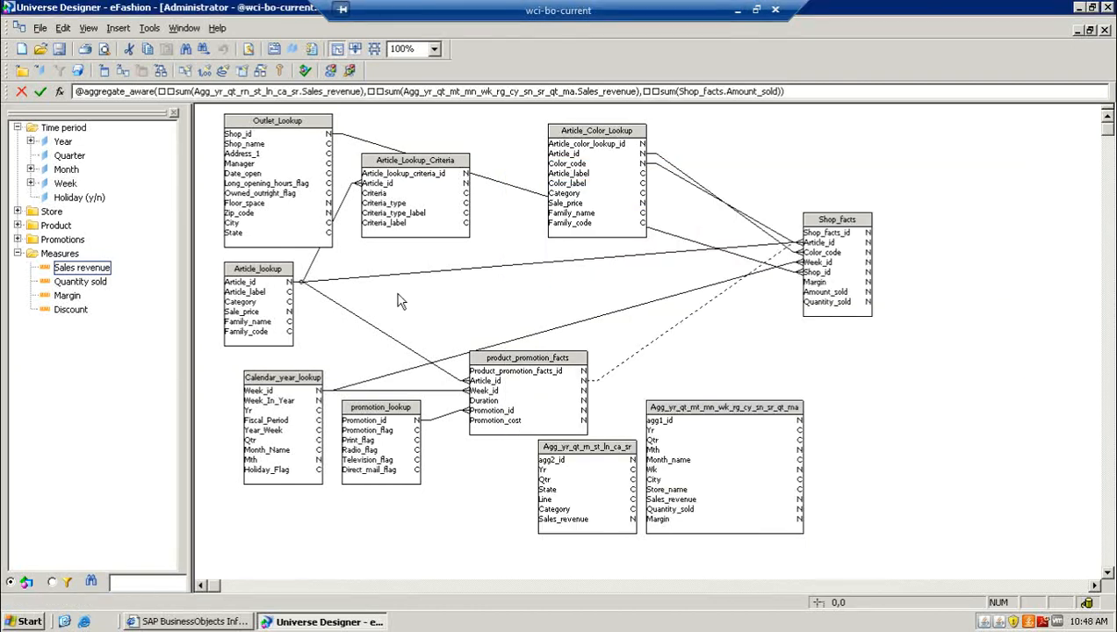
# Expand Year, examine the definition and qualification of its Fiscal Period detail object, and close the properties without changes.
pyautogui.click(30, 142)
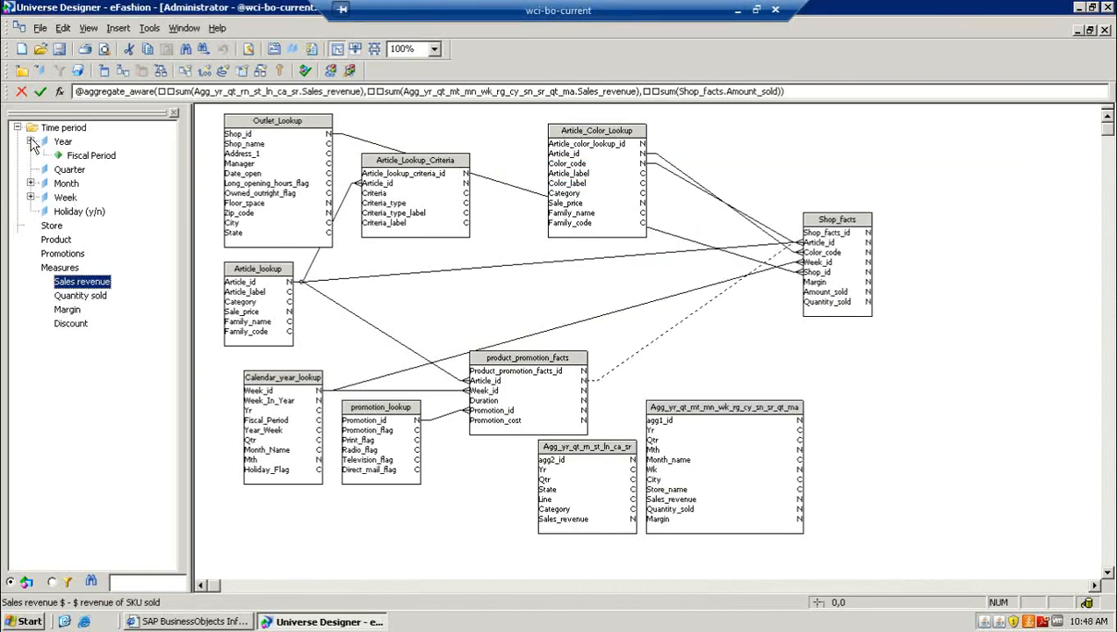
pyautogui.click(88, 156)
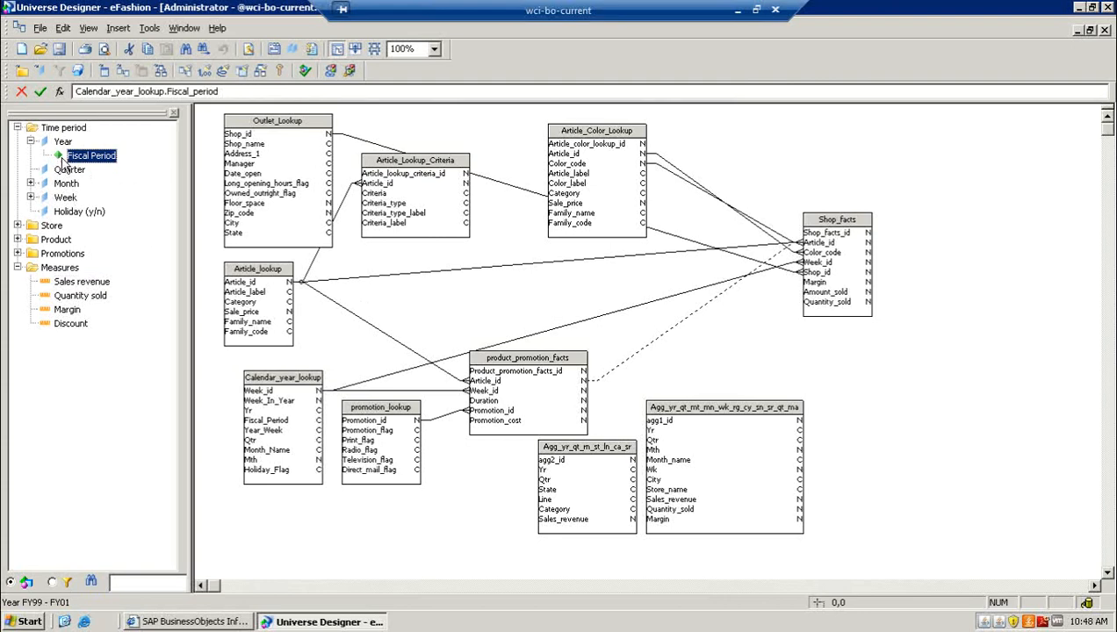
pyautogui.doubleClick(89, 159)
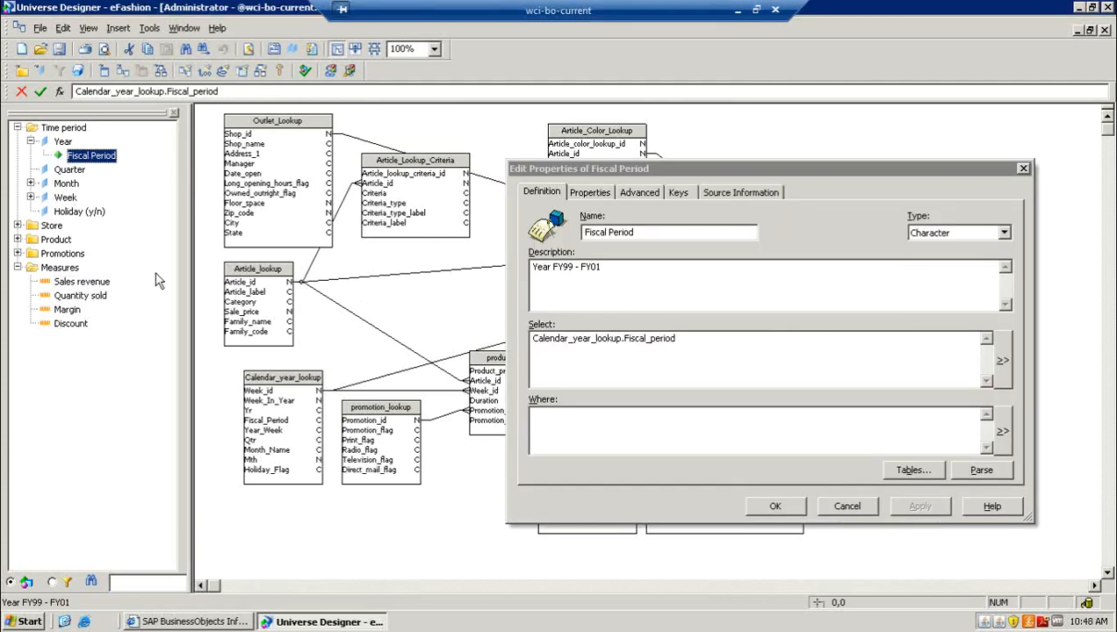
pyautogui.click(579, 192)
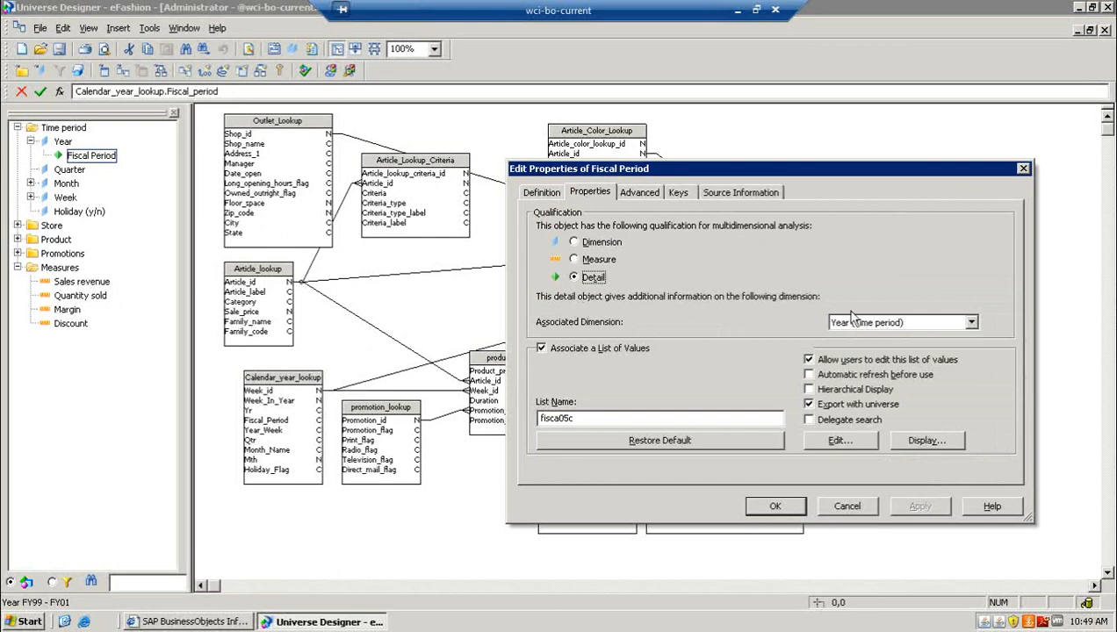
pyautogui.click(847, 507)
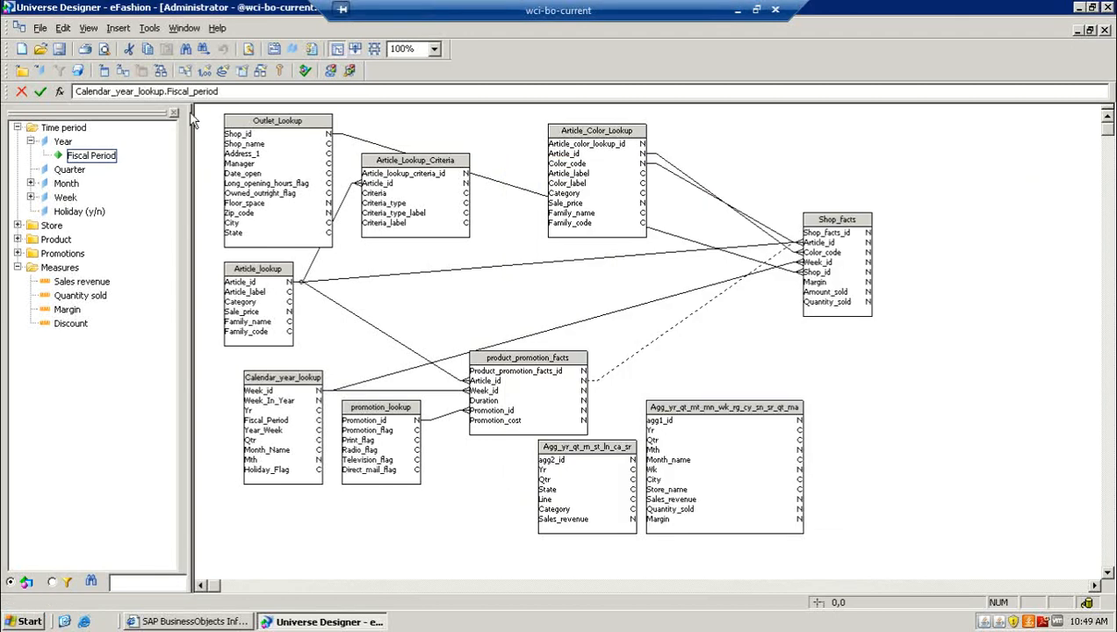
# Open the universe's access restrictions and review the connection, SQL, object, and row settings of the first listed restriction.
pyautogui.click(150, 29)
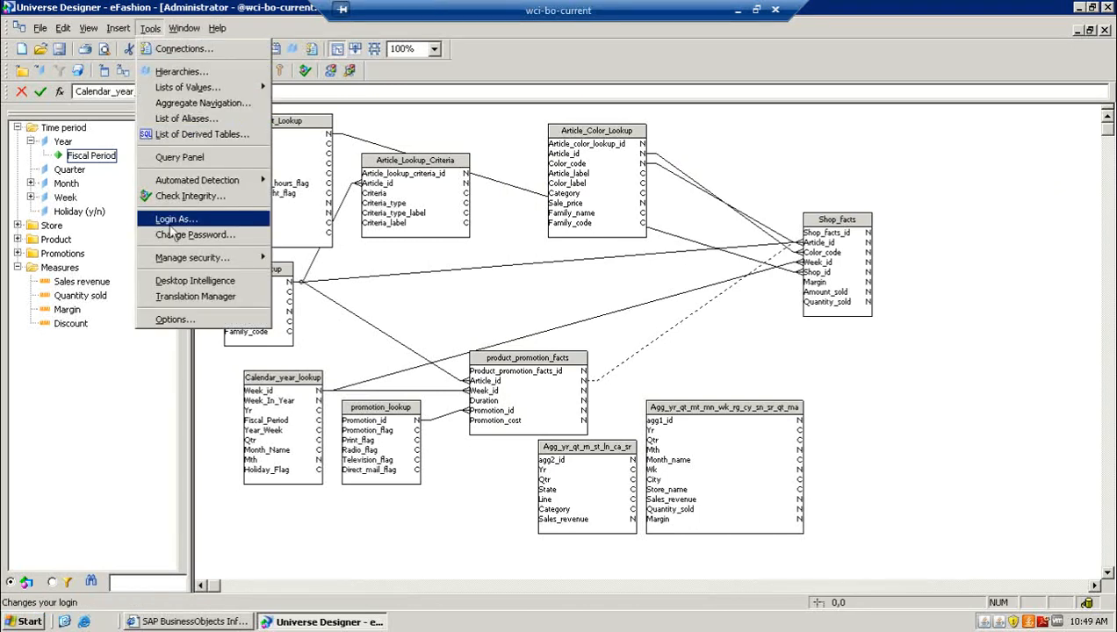
pyautogui.moveTo(237, 264)
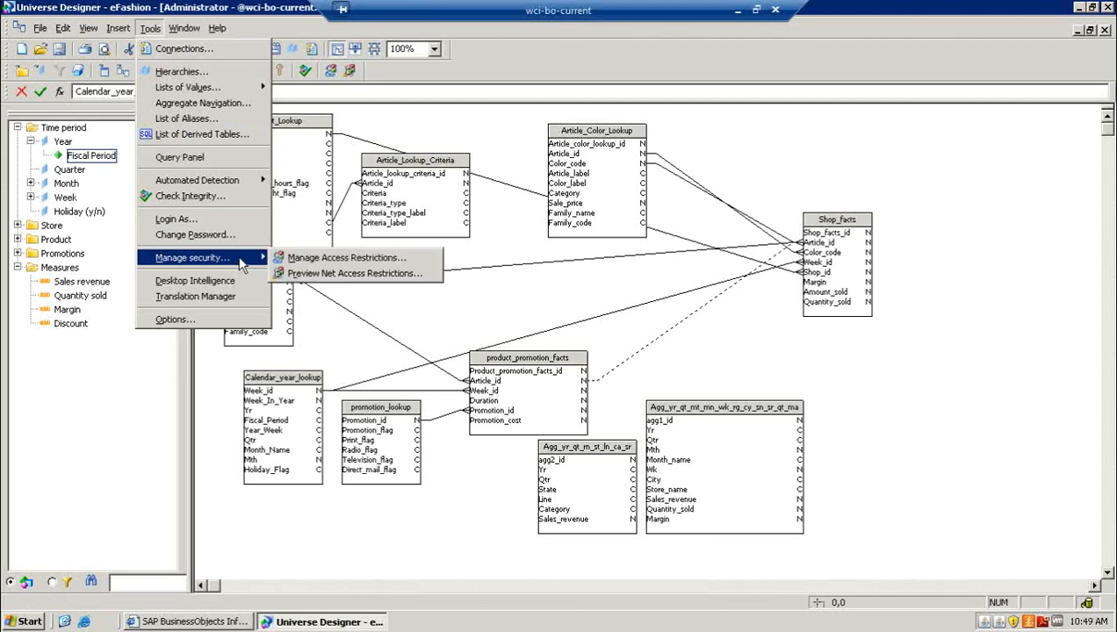
pyautogui.click(334, 260)
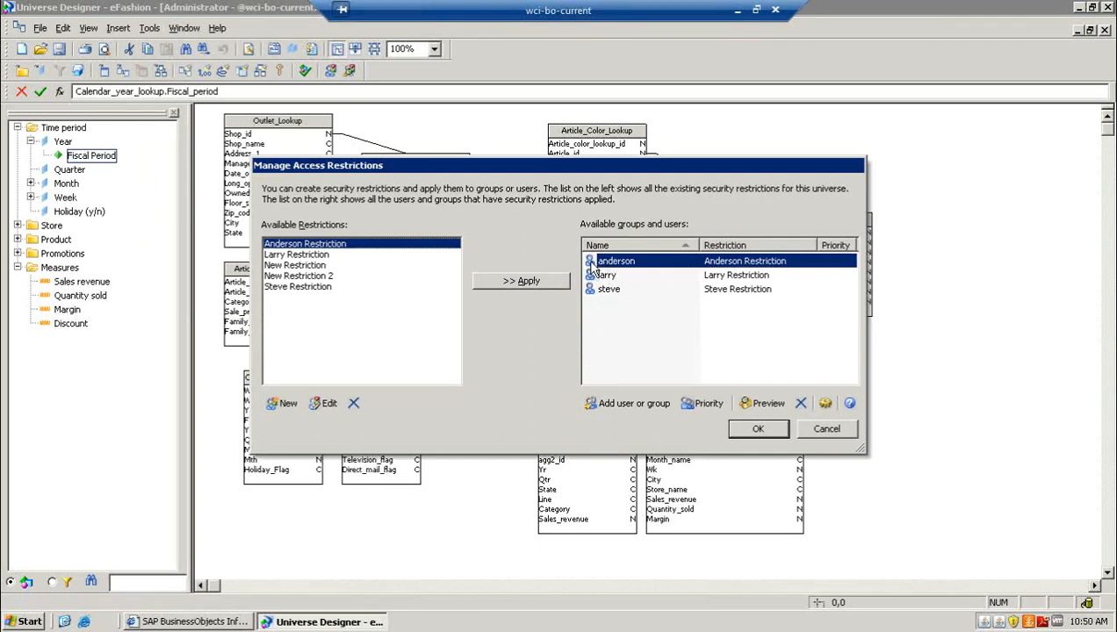
pyautogui.click(327, 404)
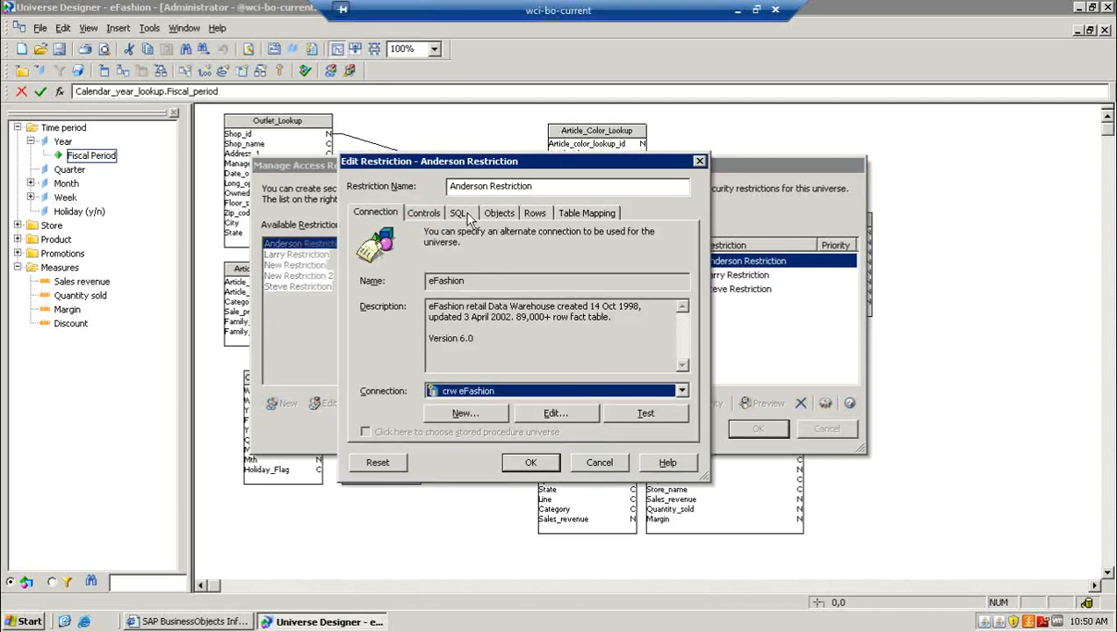
pyautogui.click(462, 214)
pyautogui.click(499, 215)
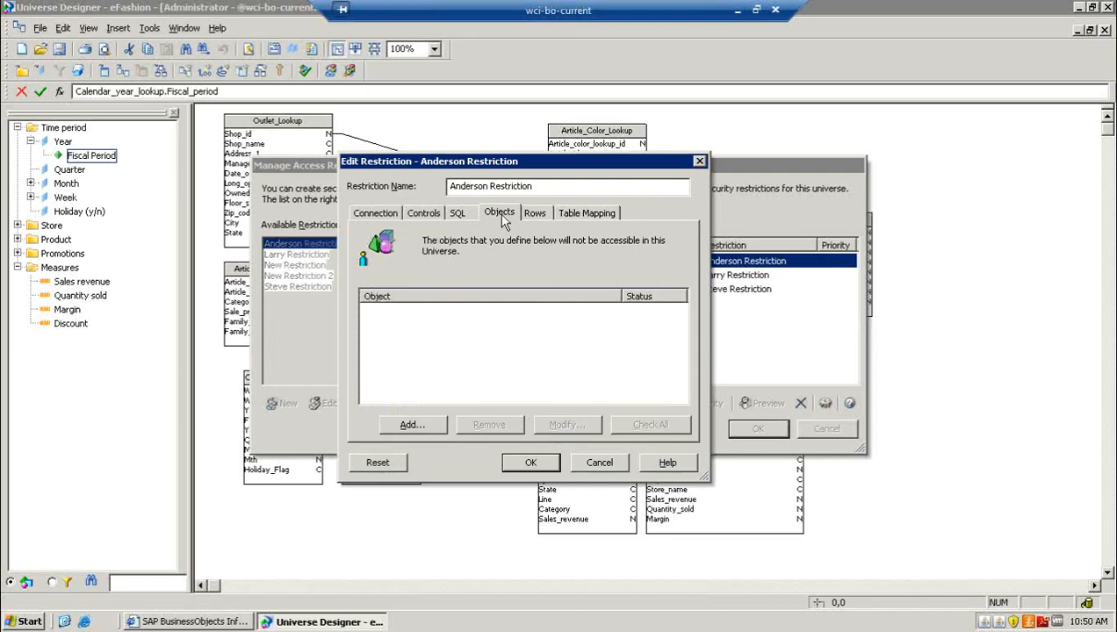
pyautogui.click(532, 214)
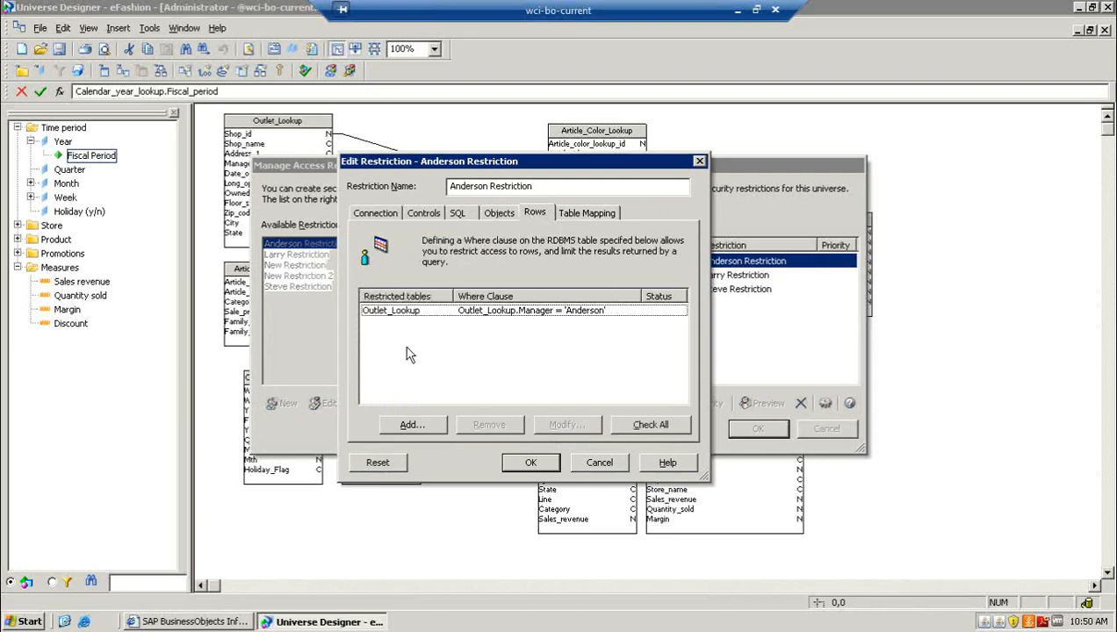
# Examine the Where clause of the Outlet_Lookup row restriction, cancel its editing, and review the object and row restrictions again.
pyautogui.click(407, 314)
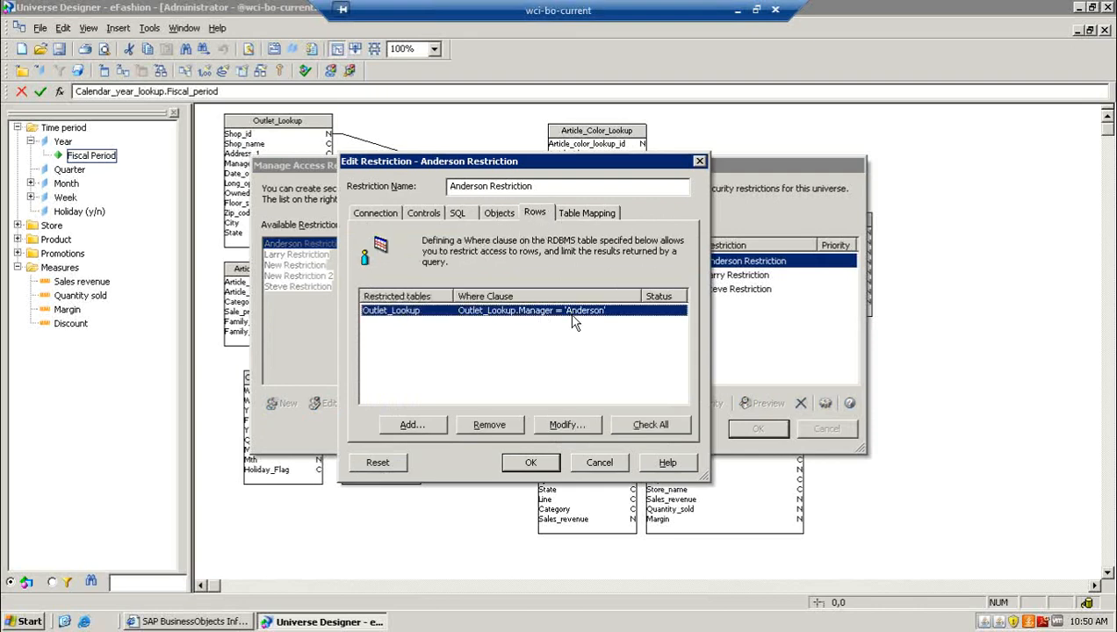
pyautogui.click(553, 425)
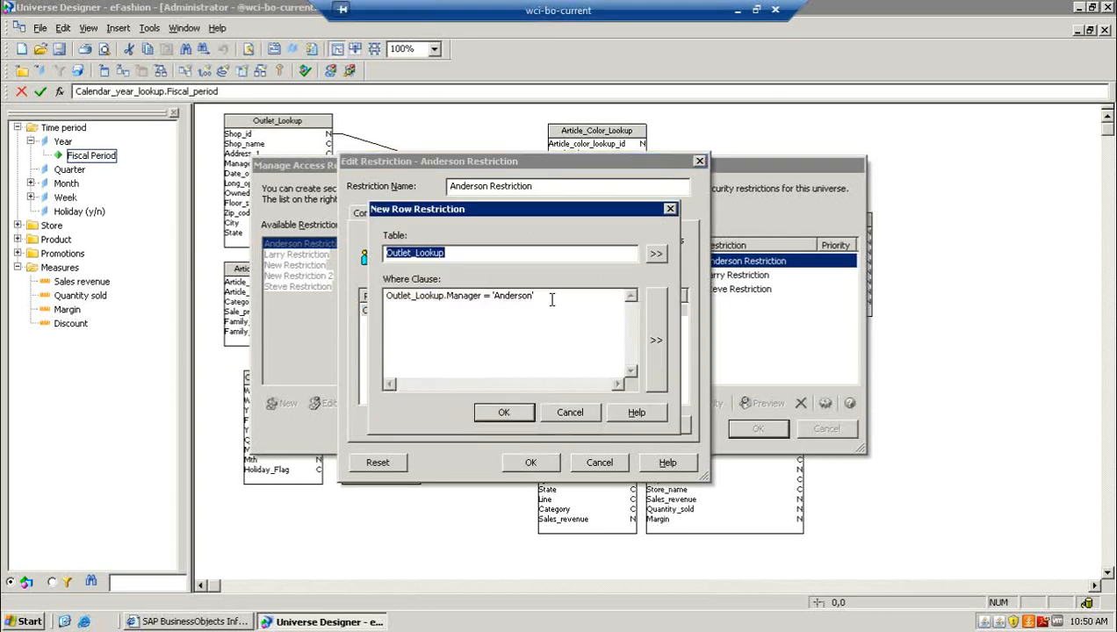
pyautogui.moveTo(537, 299); pyautogui.dragTo(366, 296)
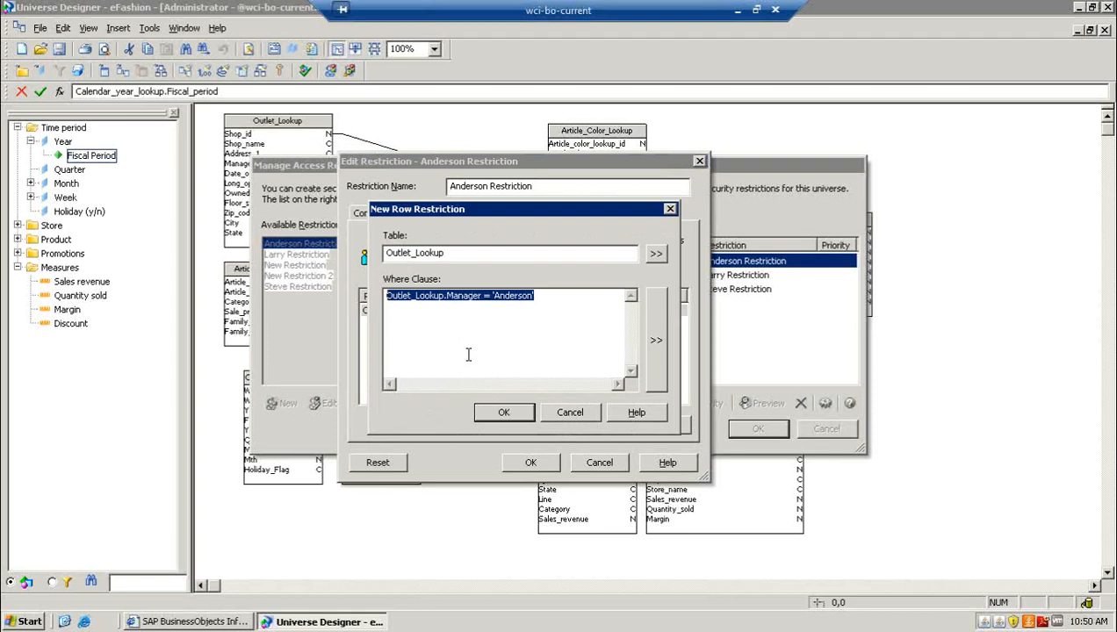
pyautogui.moveTo(478, 299); pyautogui.dragTo(386, 303)
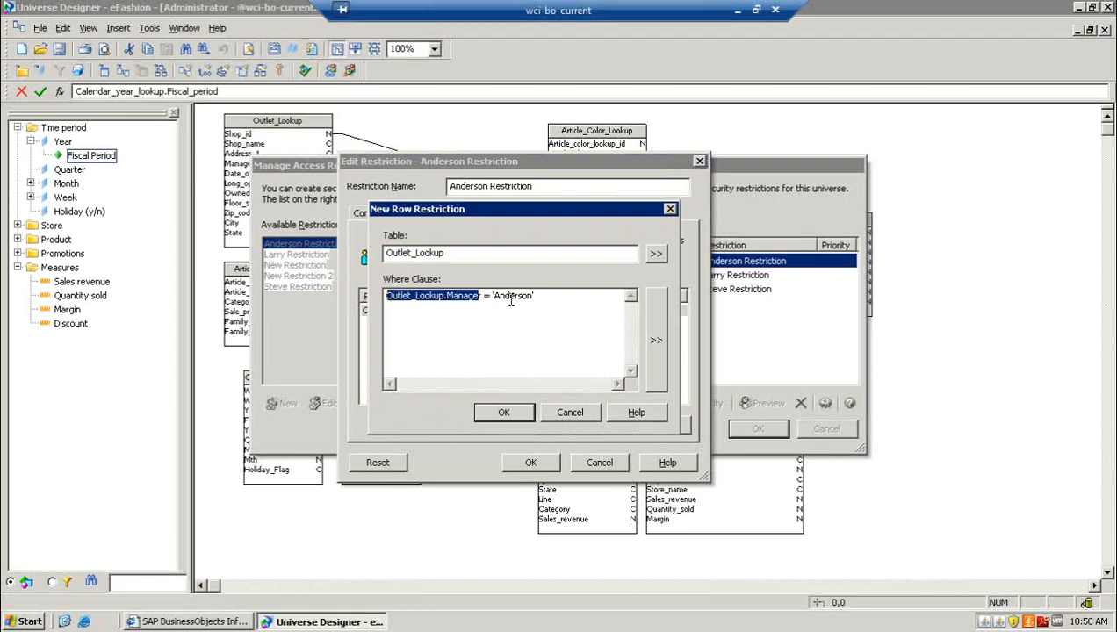
pyautogui.moveTo(538, 298); pyautogui.dragTo(385, 295)
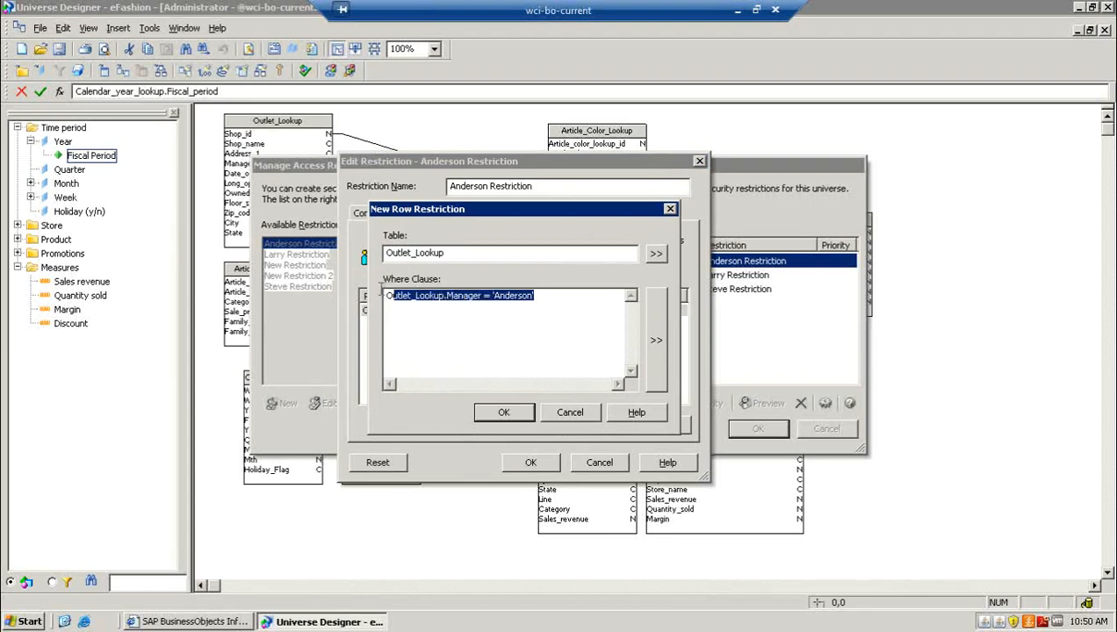
pyautogui.click(562, 410)
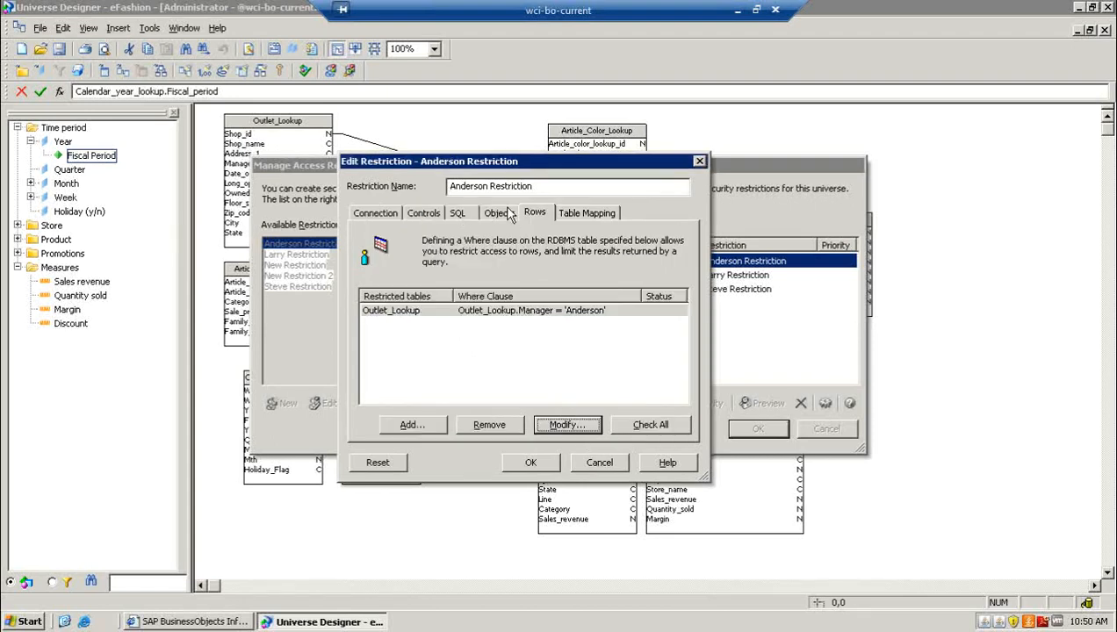
pyautogui.click(498, 213)
pyautogui.click(538, 214)
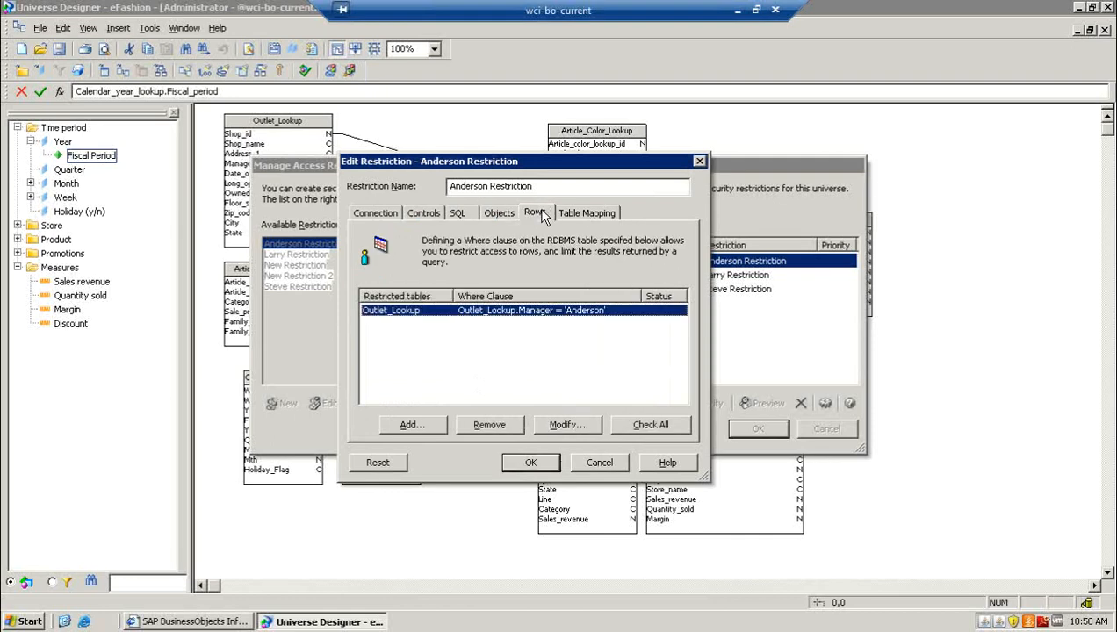
# Close the restriction and the access restrictions list without changes, and start exporting the eFashion universe.
pyautogui.click(589, 462)
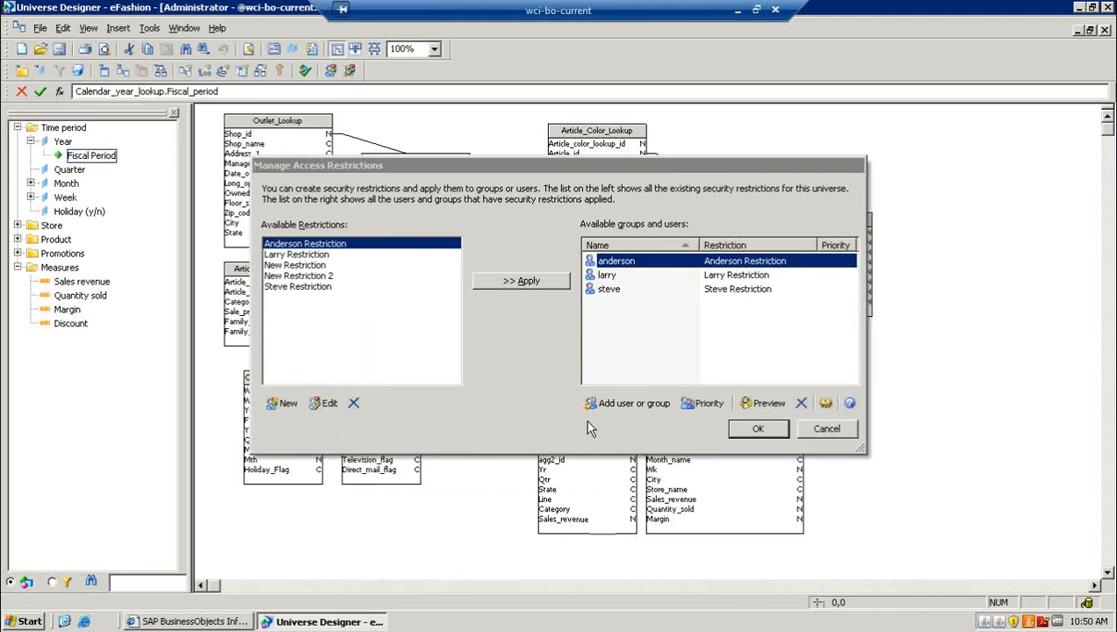
pyautogui.click(827, 429)
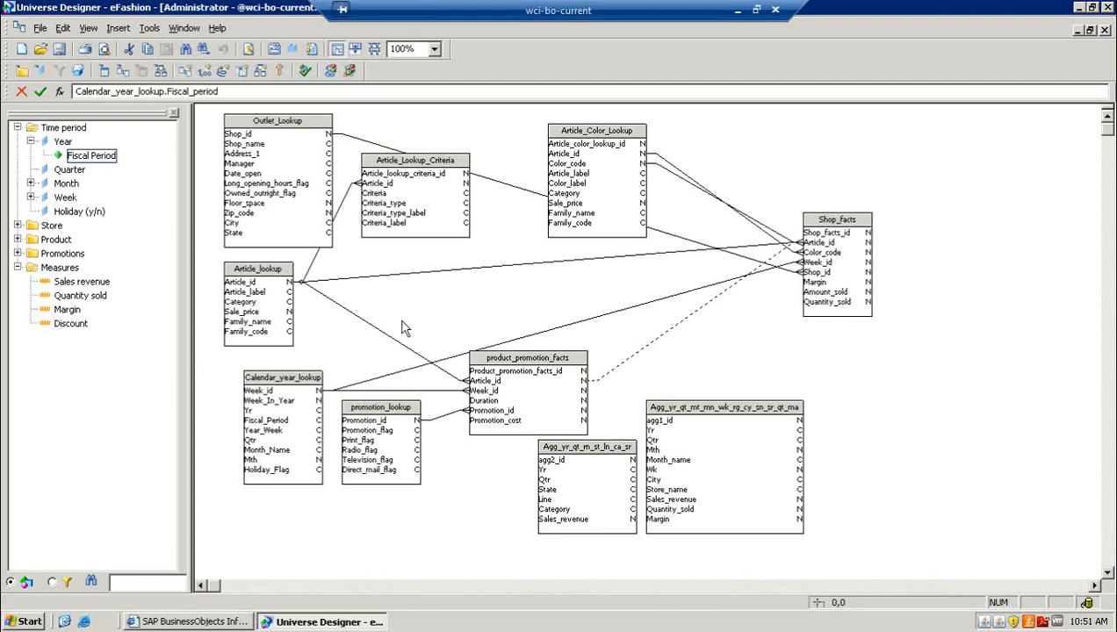
pyautogui.click(44, 29)
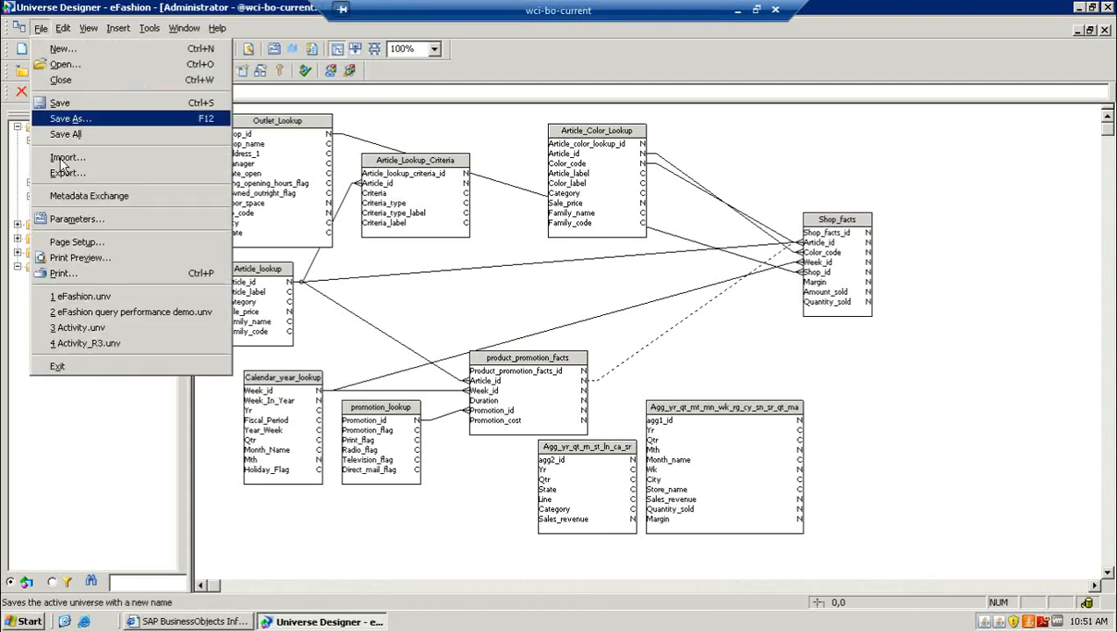
pyautogui.click(58, 172)
pyautogui.click(651, 335)
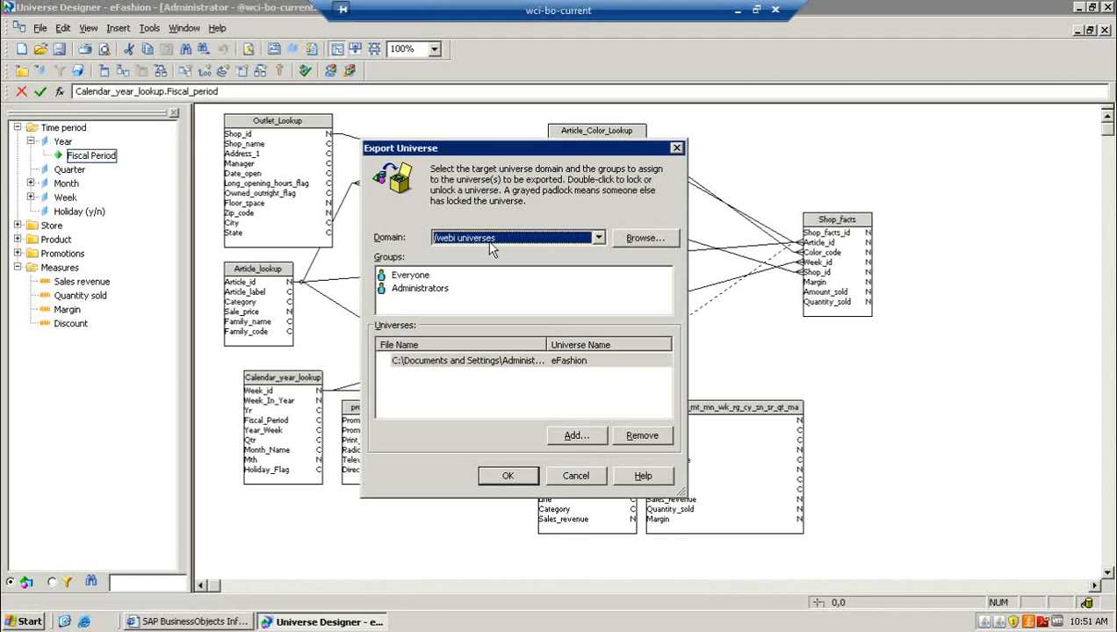
# Browse the available universe folders for the export domain, select webi universes, and cancel the folder selection.
pyautogui.click(650, 239)
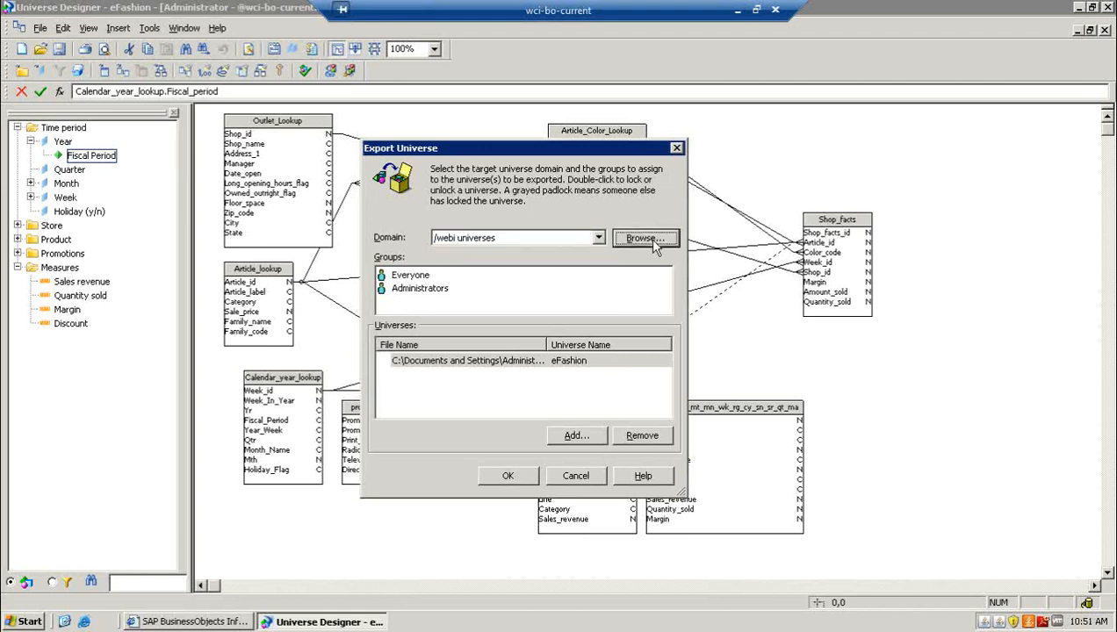
pyautogui.click(481, 341)
pyautogui.click(472, 354)
pyautogui.click(467, 381)
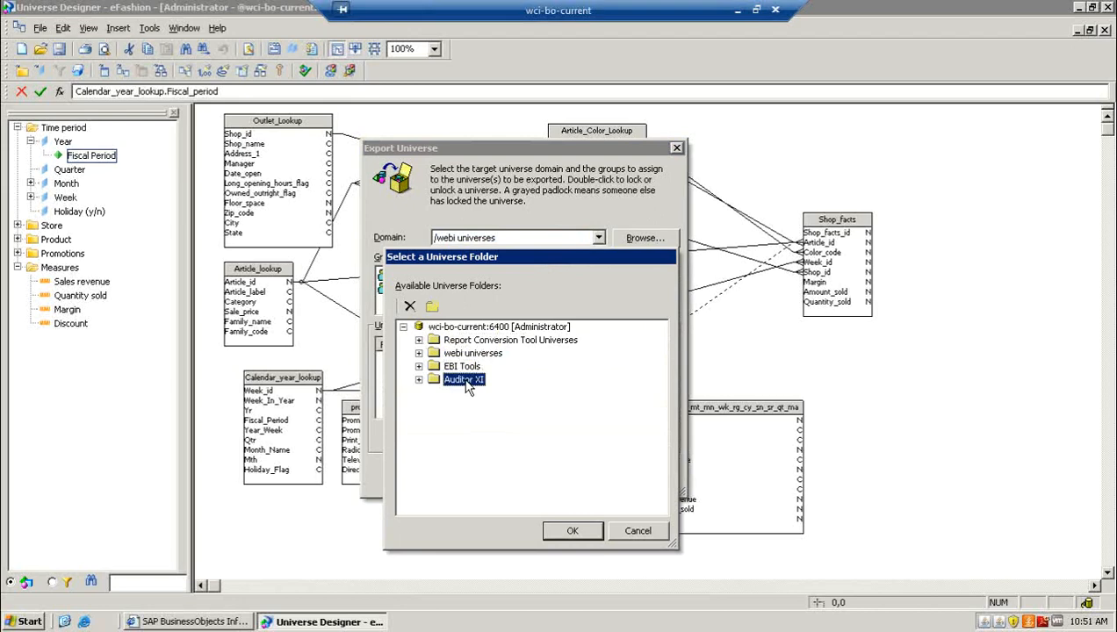
pyautogui.click(467, 355)
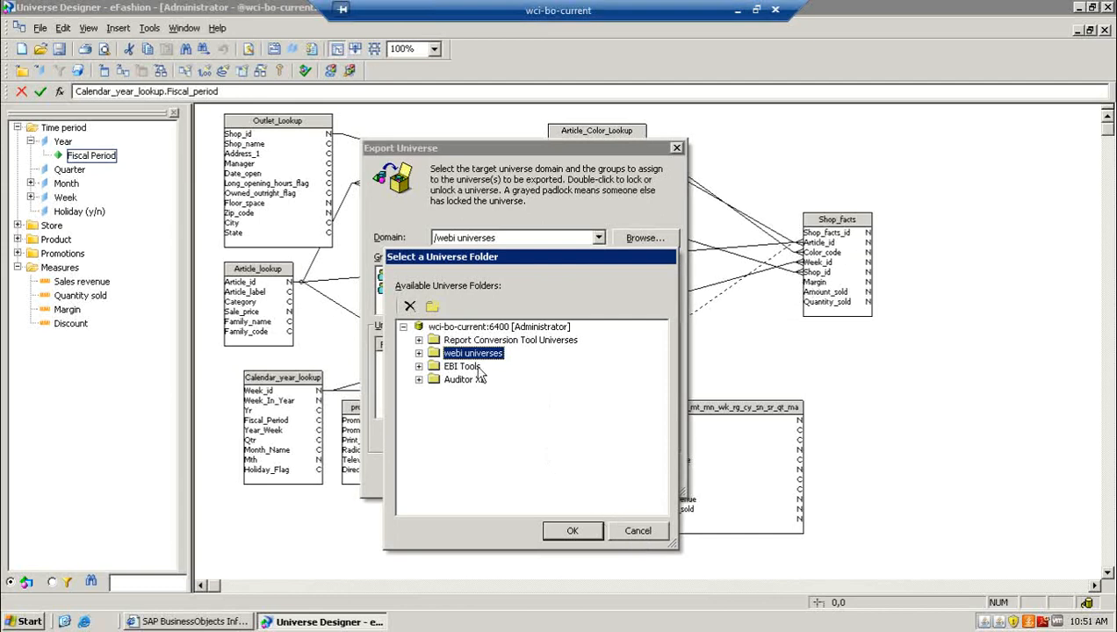
pyautogui.click(634, 531)
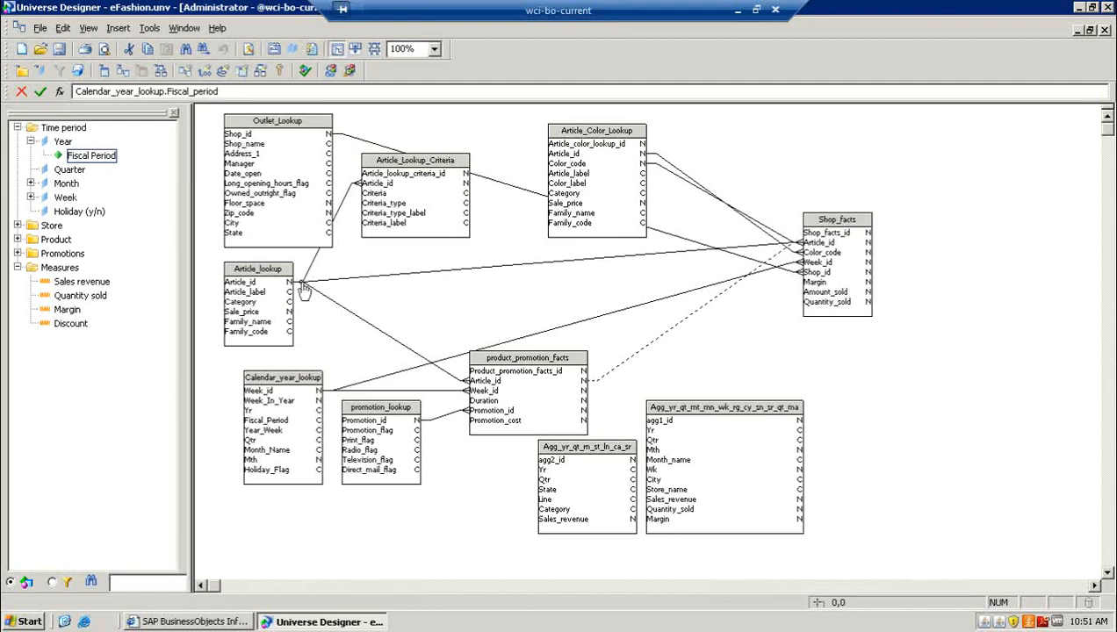
# Switch to InfoView and expand the Time period, Store, Product, Promotions, and Measures classes of eFashion in the query panel.
pyautogui.click(212, 625)
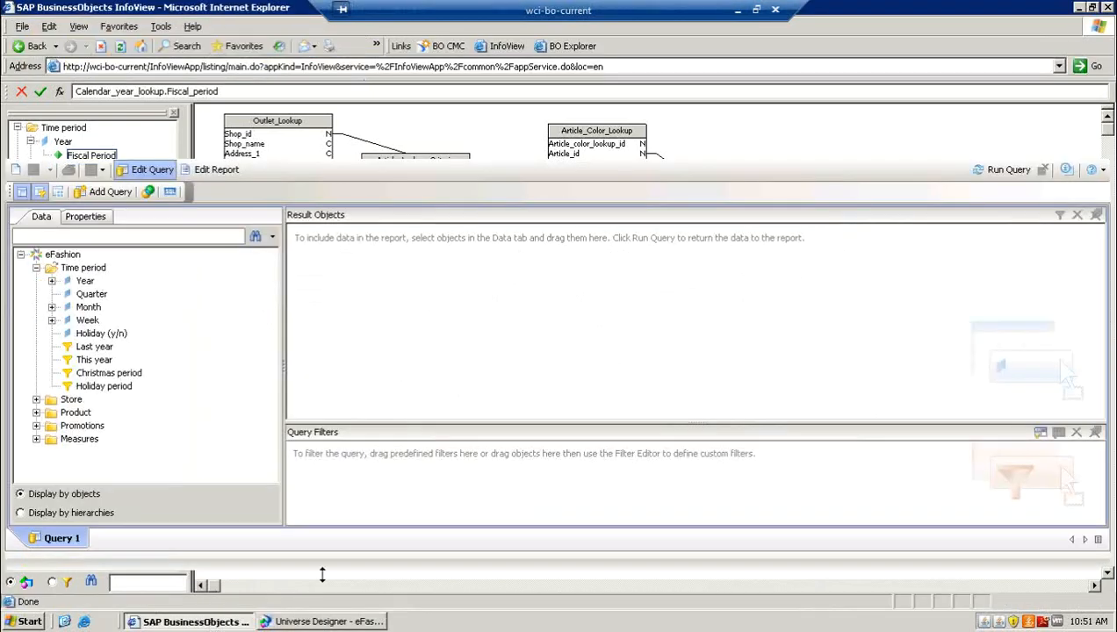
pyautogui.click(140, 70)
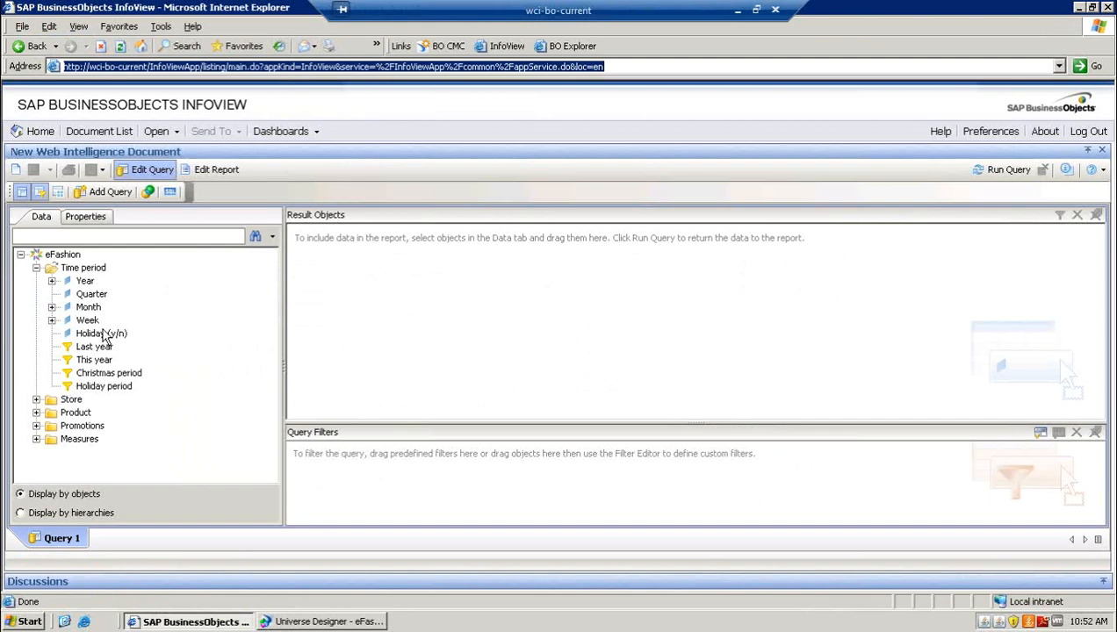
pyautogui.click(65, 255)
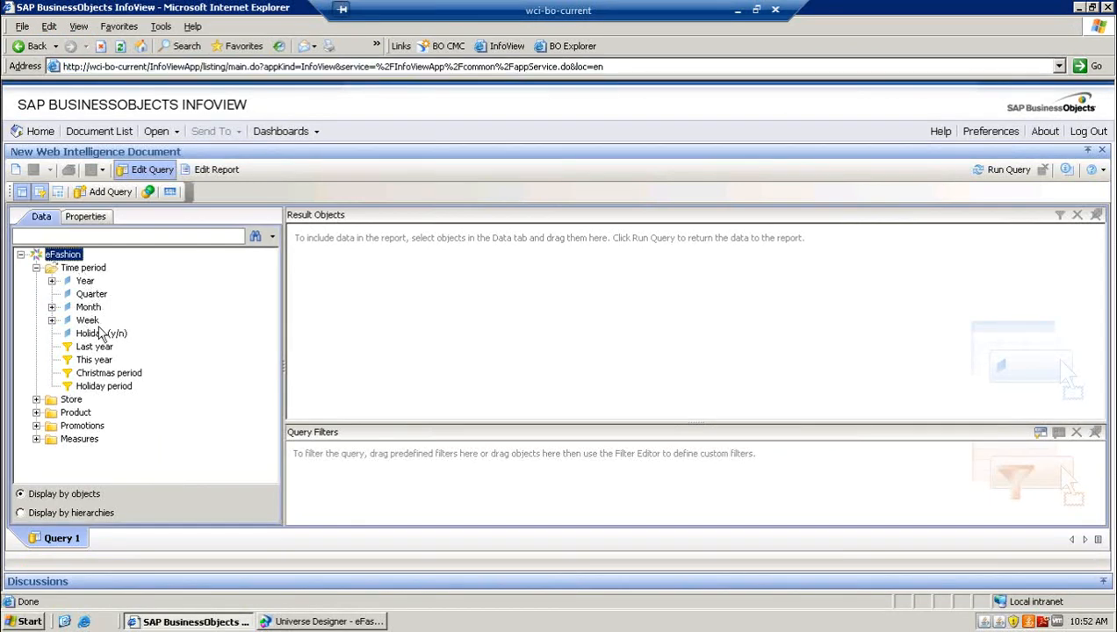
pyautogui.click(36, 268)
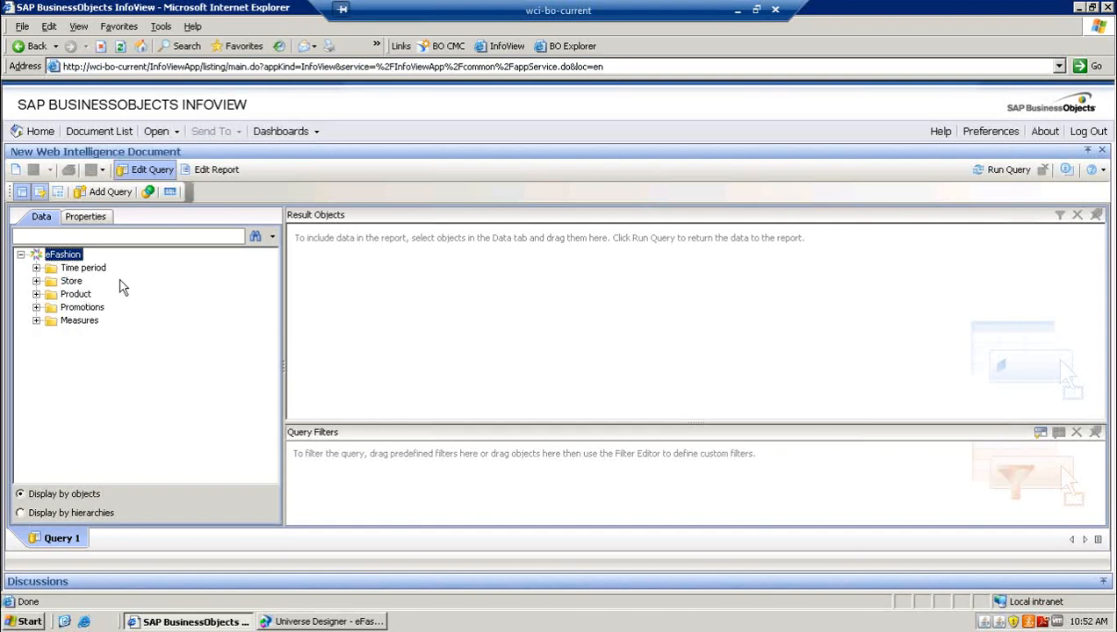
pyautogui.click(36, 321)
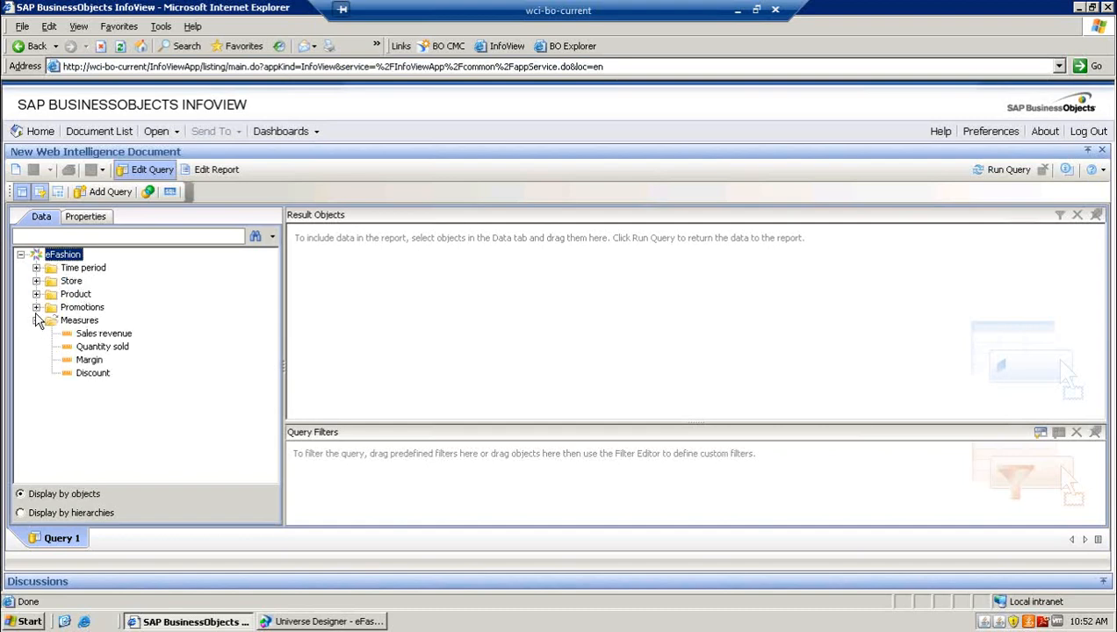
pyautogui.click(36, 308)
pyautogui.click(36, 294)
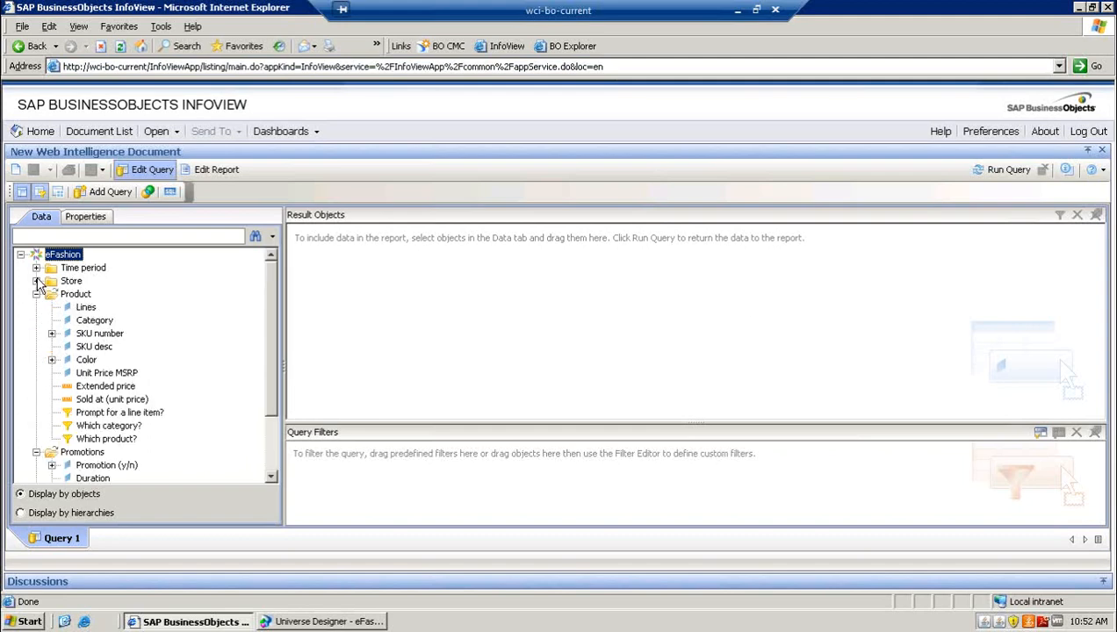
pyautogui.click(36, 281)
pyautogui.click(36, 268)
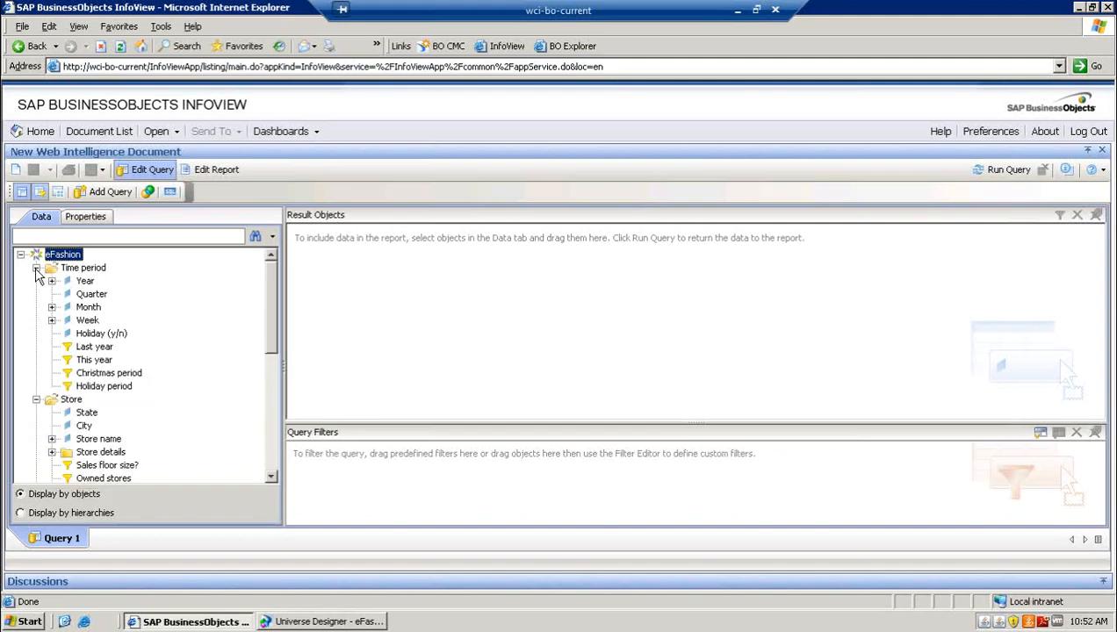
# Add Year, Month, and Week to the query's result objects, and remove Week again.
pyautogui.doubleClick(84, 282)
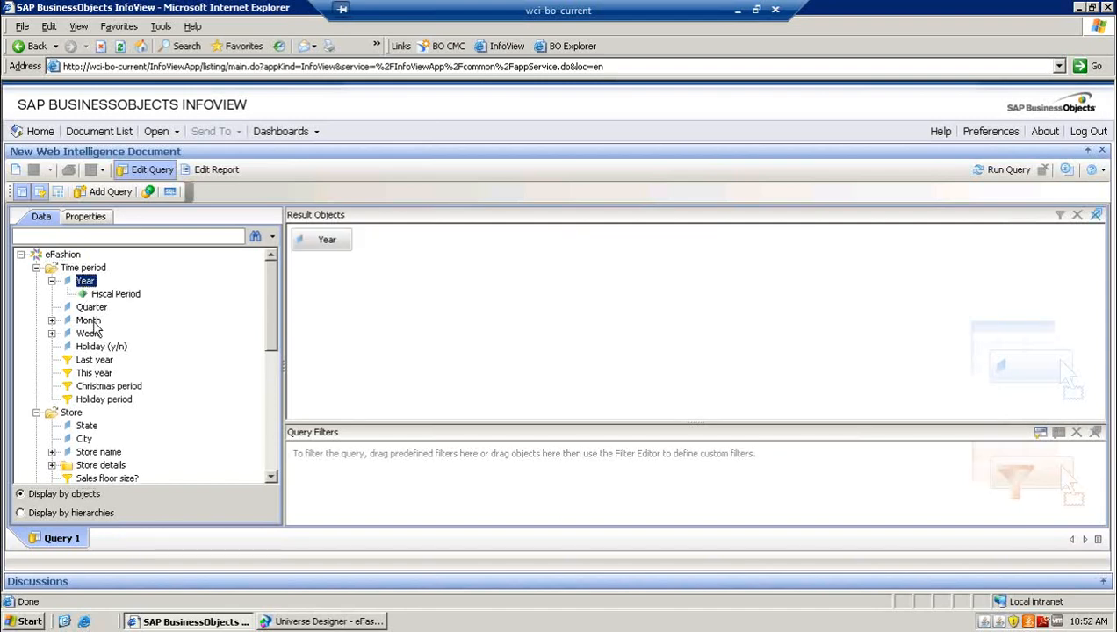
pyautogui.doubleClick(89, 321)
pyautogui.moveTo(88, 347); pyautogui.dragTo(487, 294)
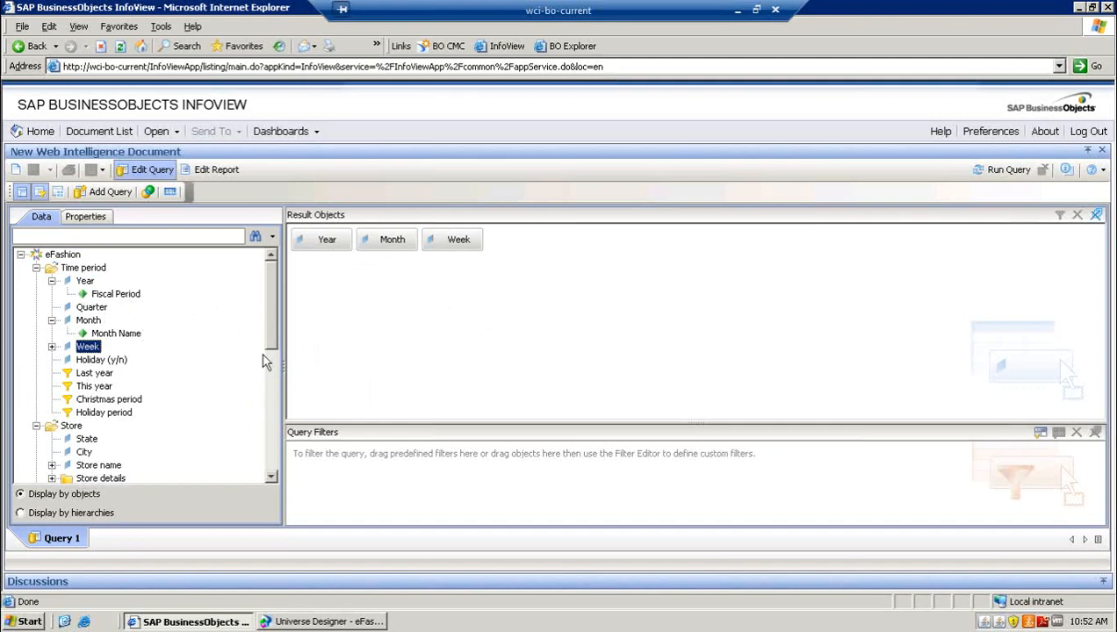
pyautogui.moveTo(471, 247); pyautogui.dragTo(105, 315)
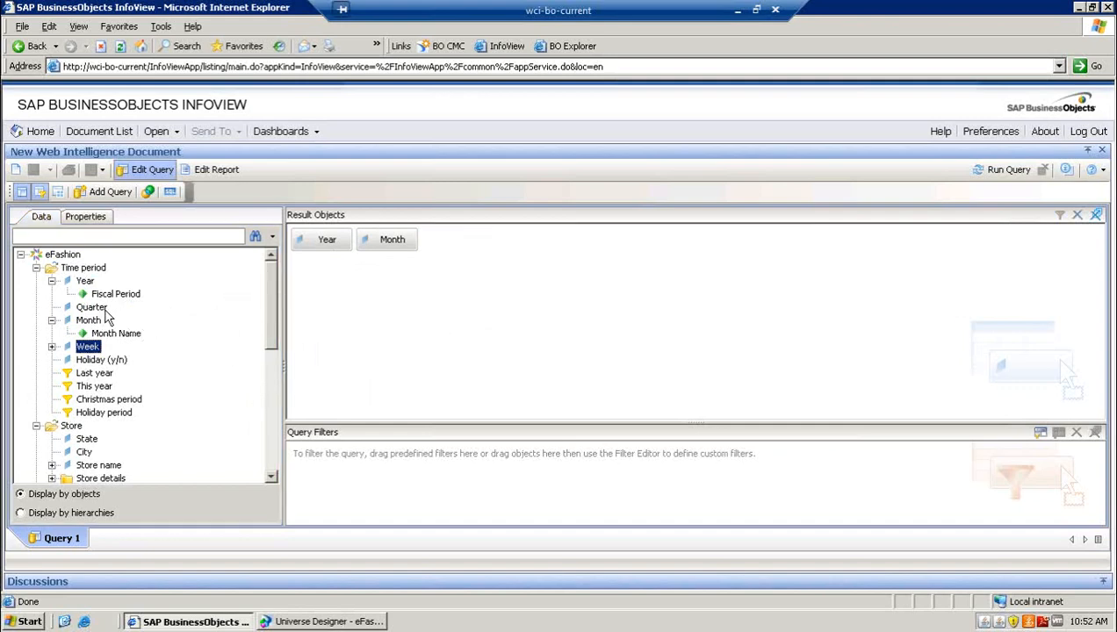
# Collapse the Time period class and try to add Sales revenue and Store name to the result objects.
pyautogui.click(36, 268)
pyautogui.click(36, 386)
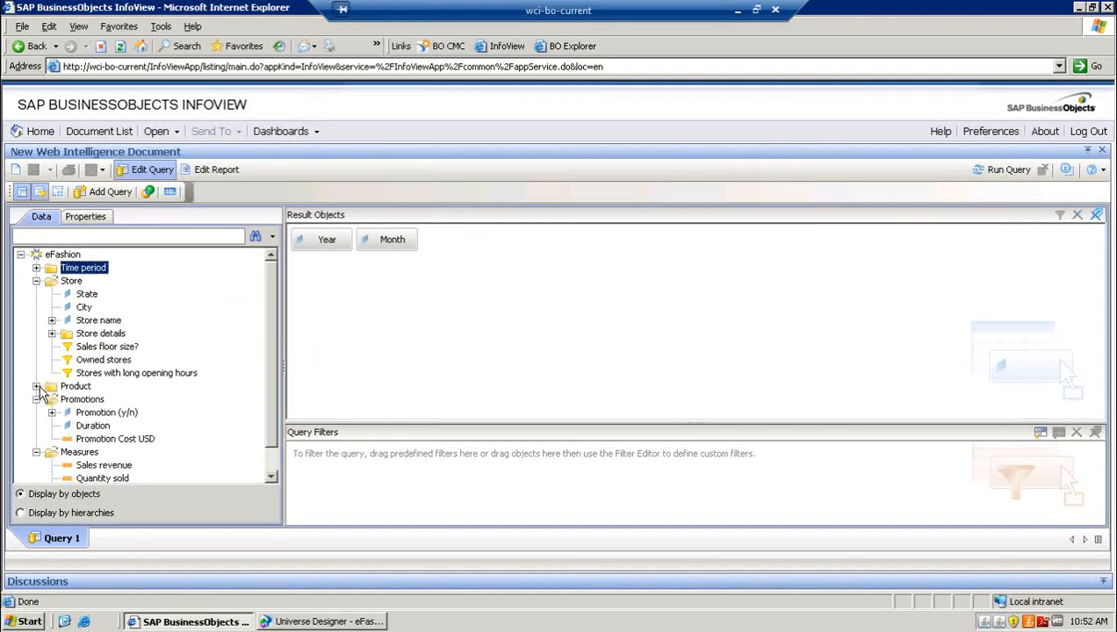
pyautogui.moveTo(109, 465); pyautogui.dragTo(395, 365)
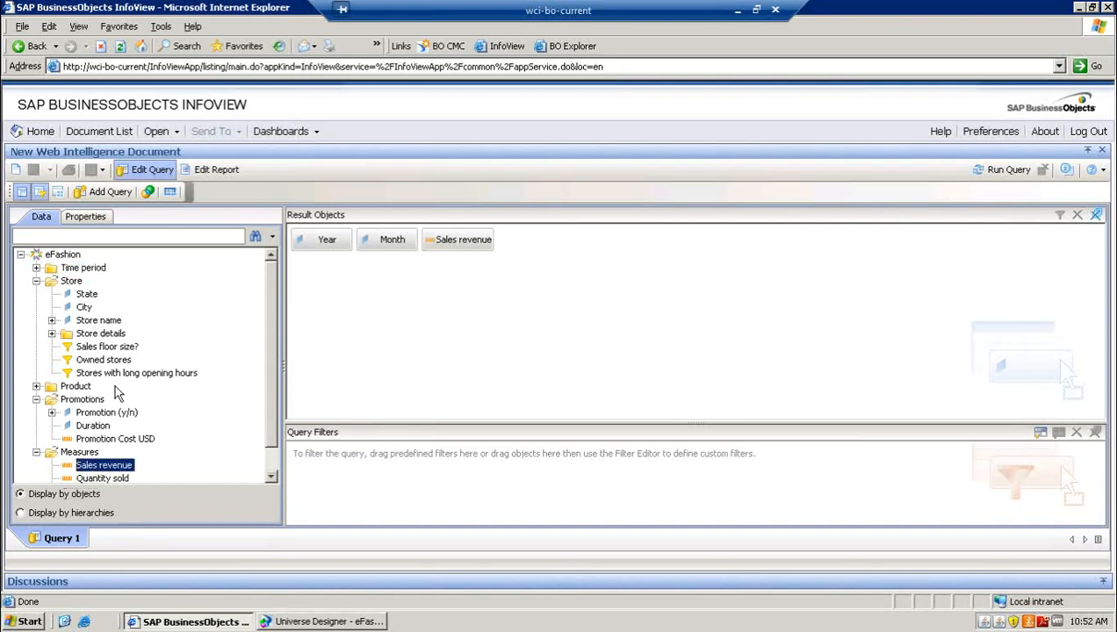
pyautogui.click(52, 321)
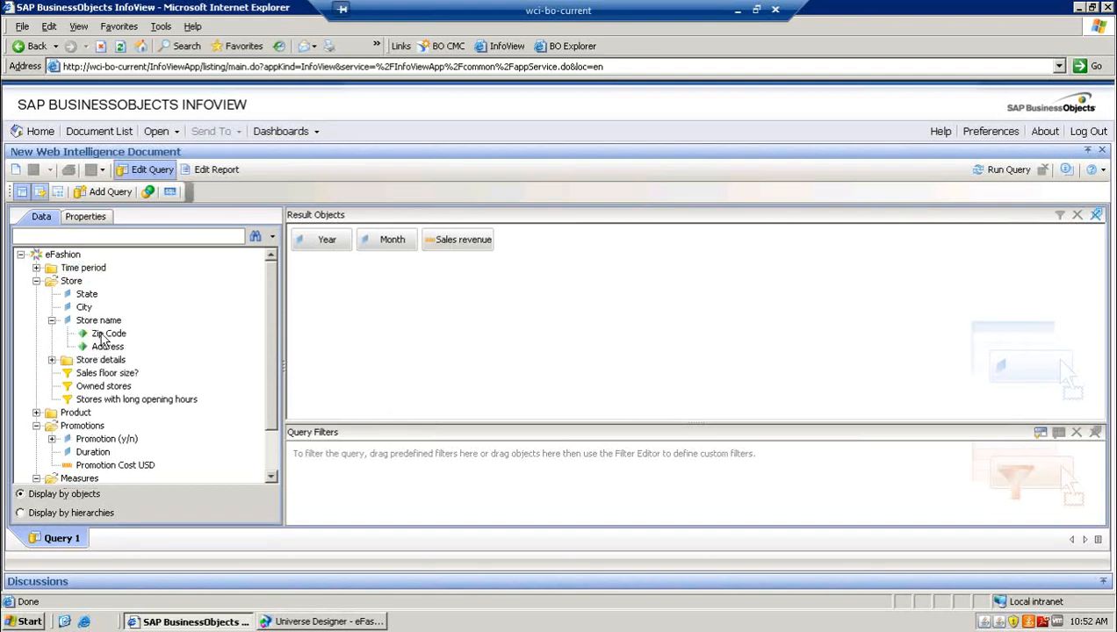
pyautogui.moveTo(98, 321); pyautogui.dragTo(497, 325)
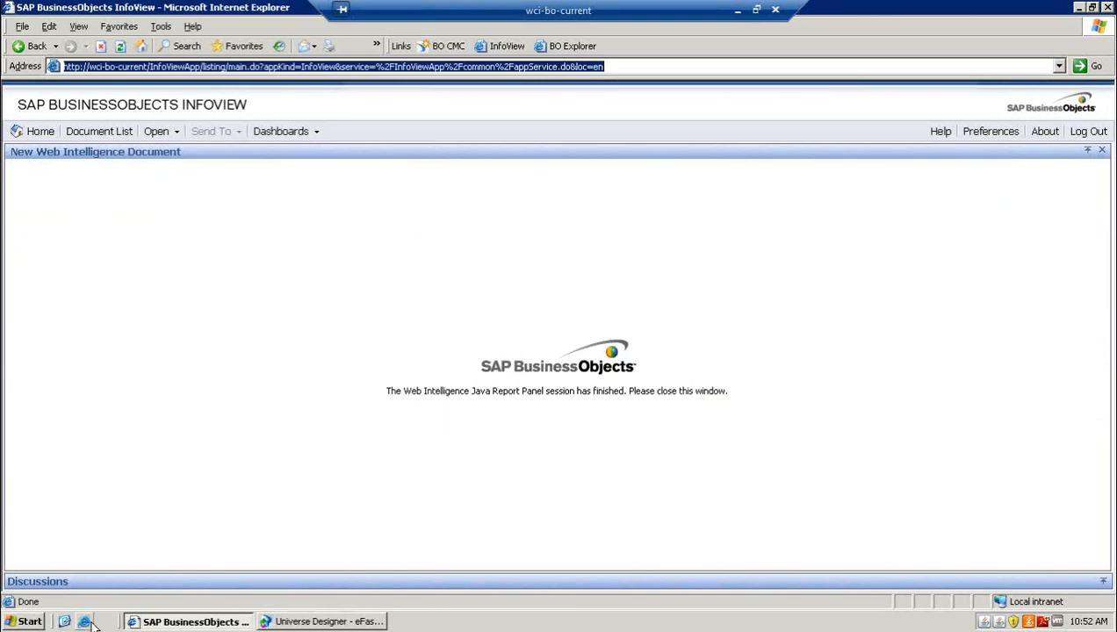
# Log out of InfoView and log on again with the Administrator account.
pyautogui.click(1087, 132)
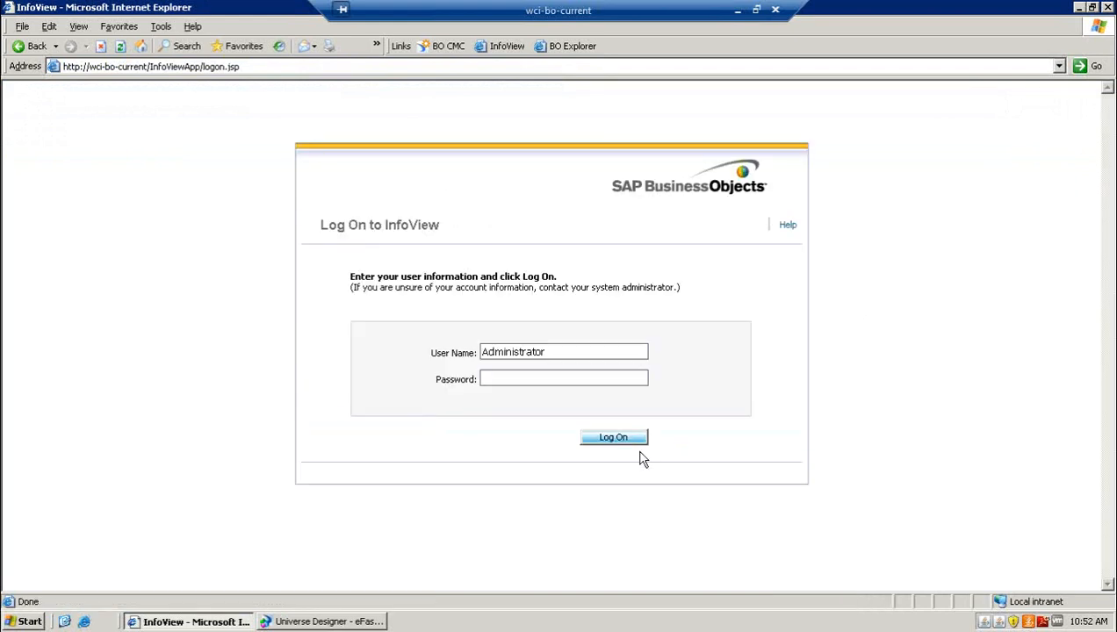
pyautogui.click(597, 445)
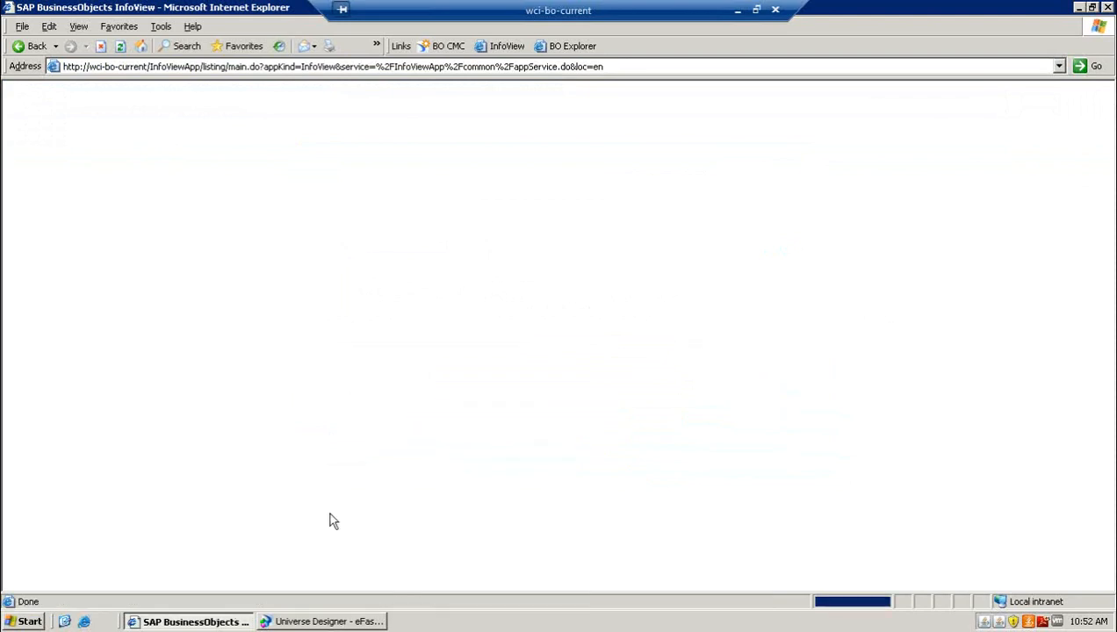
pyautogui.click(316, 622)
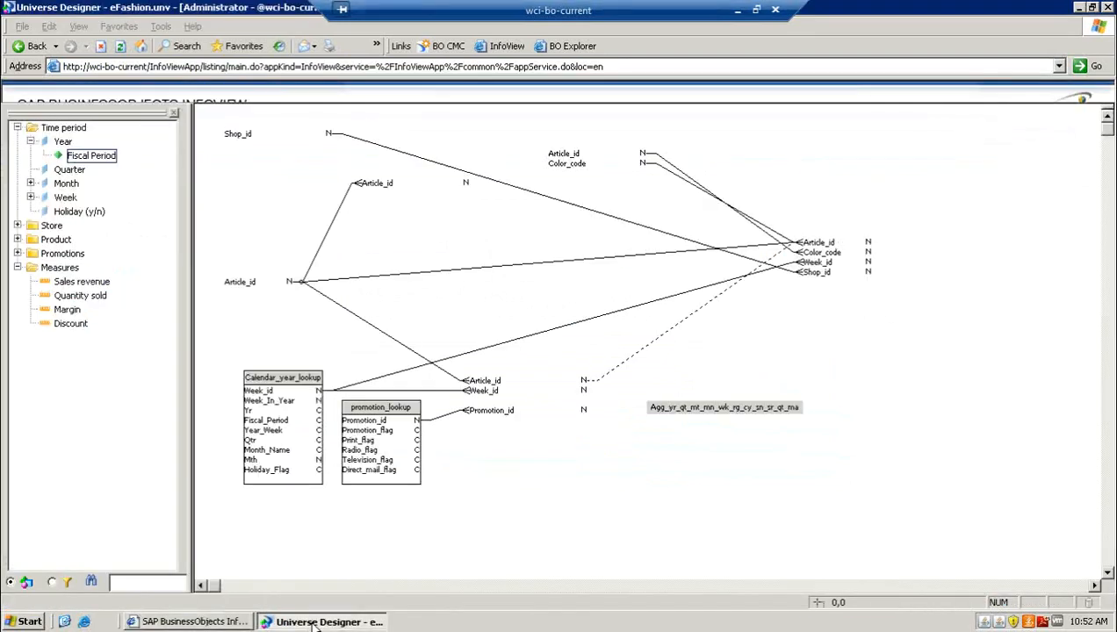
pyautogui.click(205, 619)
# Create a new Web Intelligence document from the document list, based on the second listed eFashion universe.
pyautogui.click(105, 134)
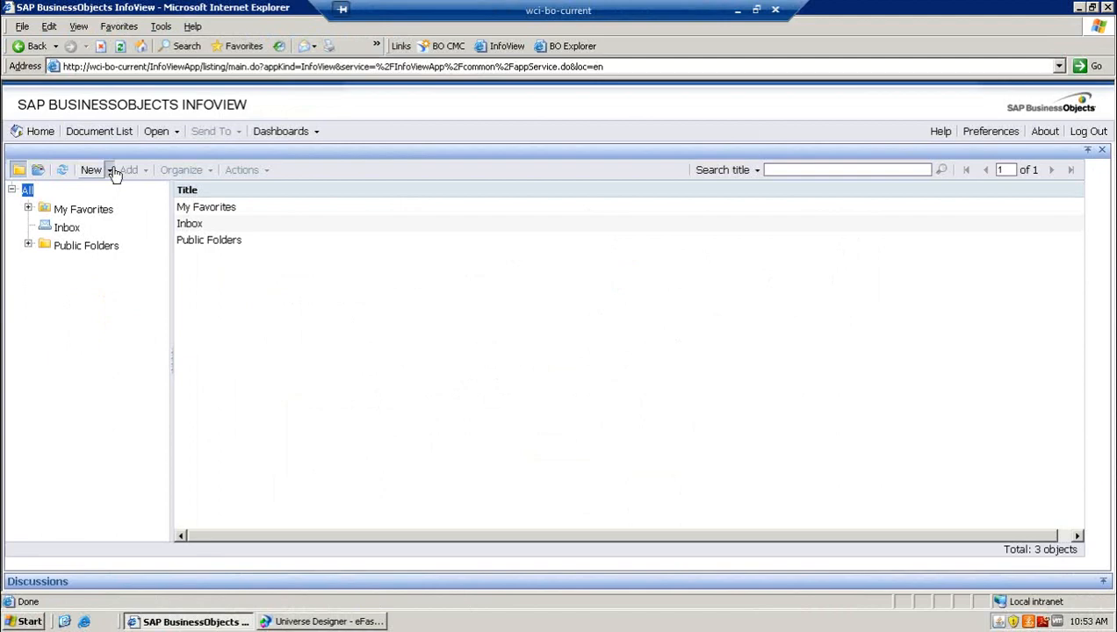
pyautogui.click(110, 169)
pyautogui.click(347, 271)
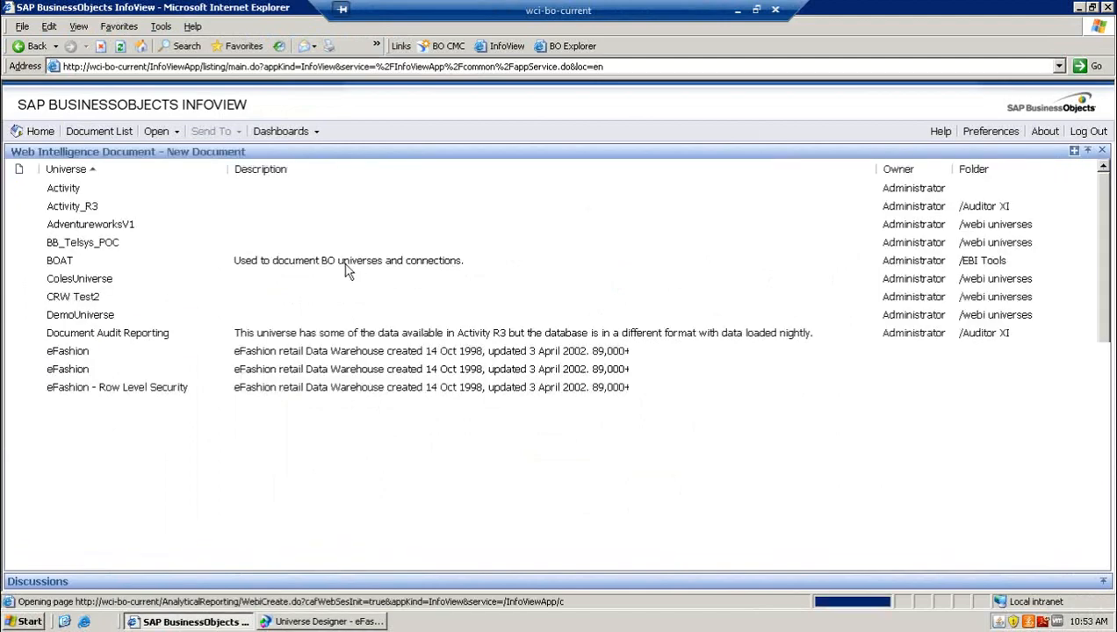
pyautogui.click(64, 372)
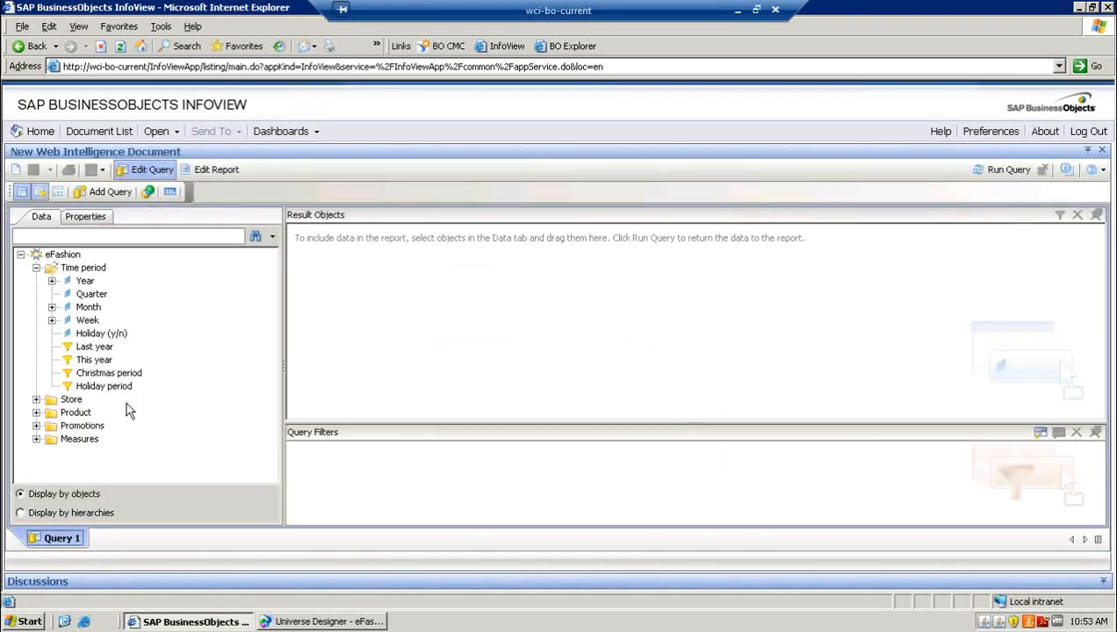
# Add Year, Store name, Sales revenue, and State to the result objects of the query.
pyautogui.click(84, 281)
pyautogui.doubleClick(84, 281)
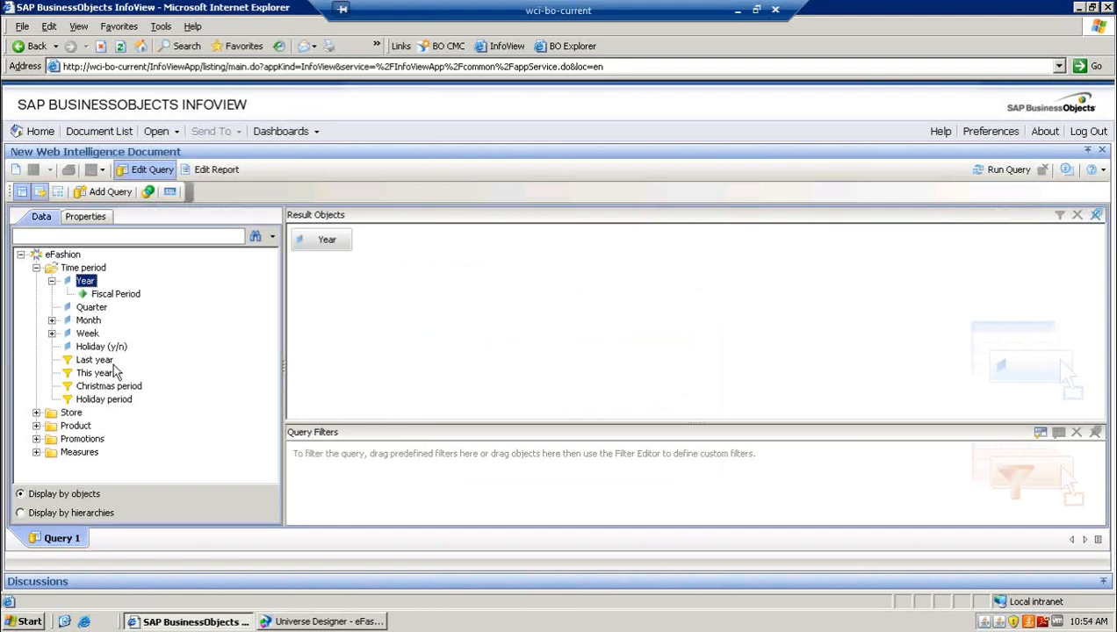
pyautogui.click(38, 413)
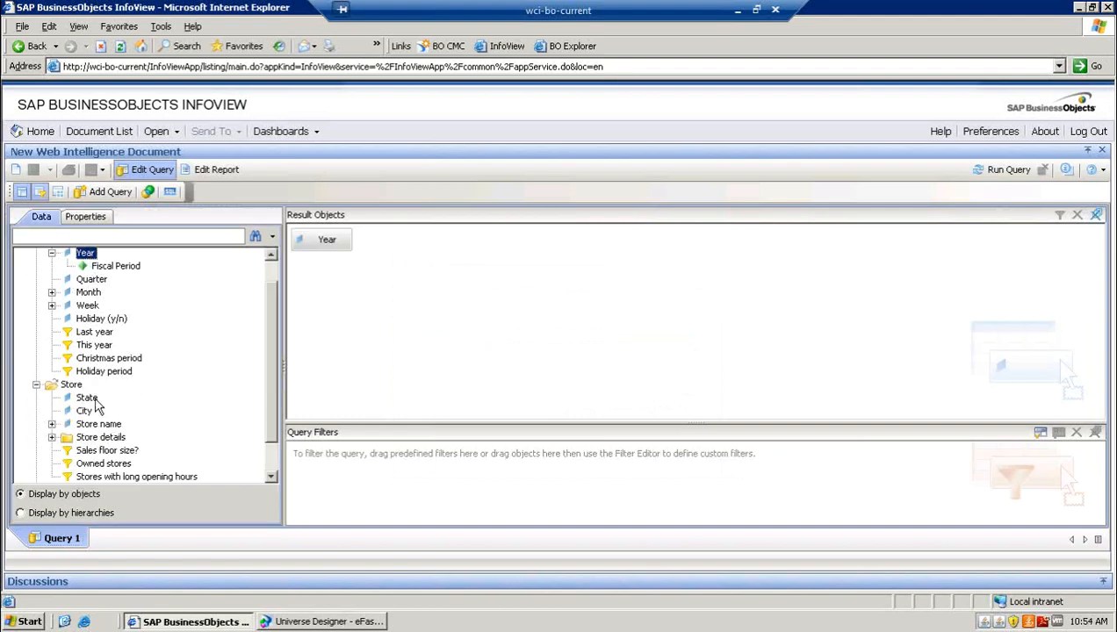
pyautogui.doubleClick(99, 424)
pyautogui.scroll(-2, 270, 380)
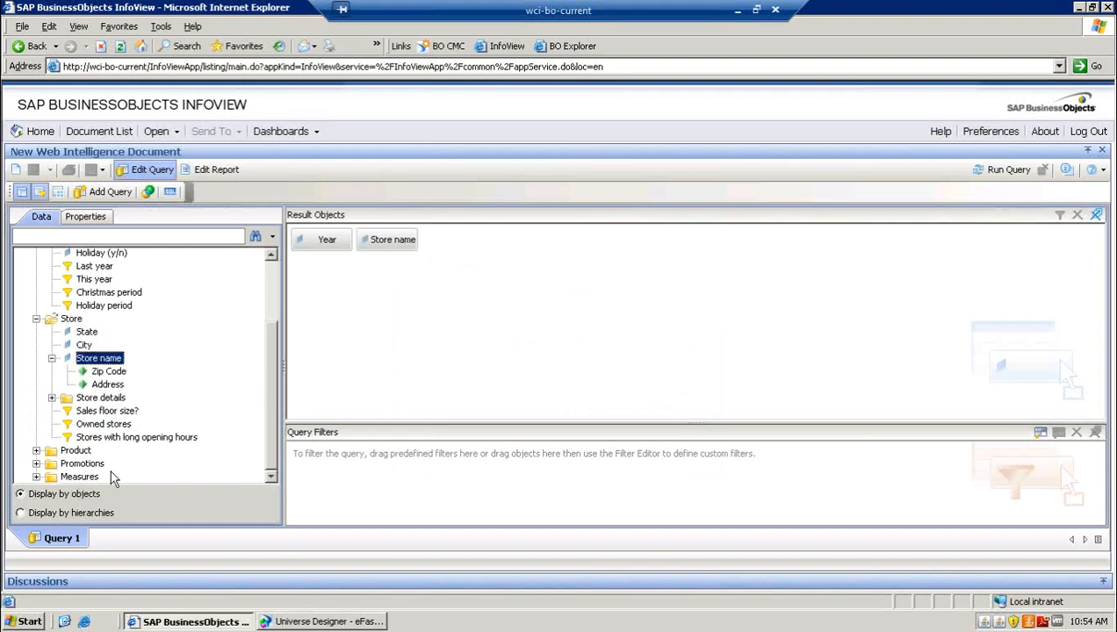
pyautogui.click(38, 477)
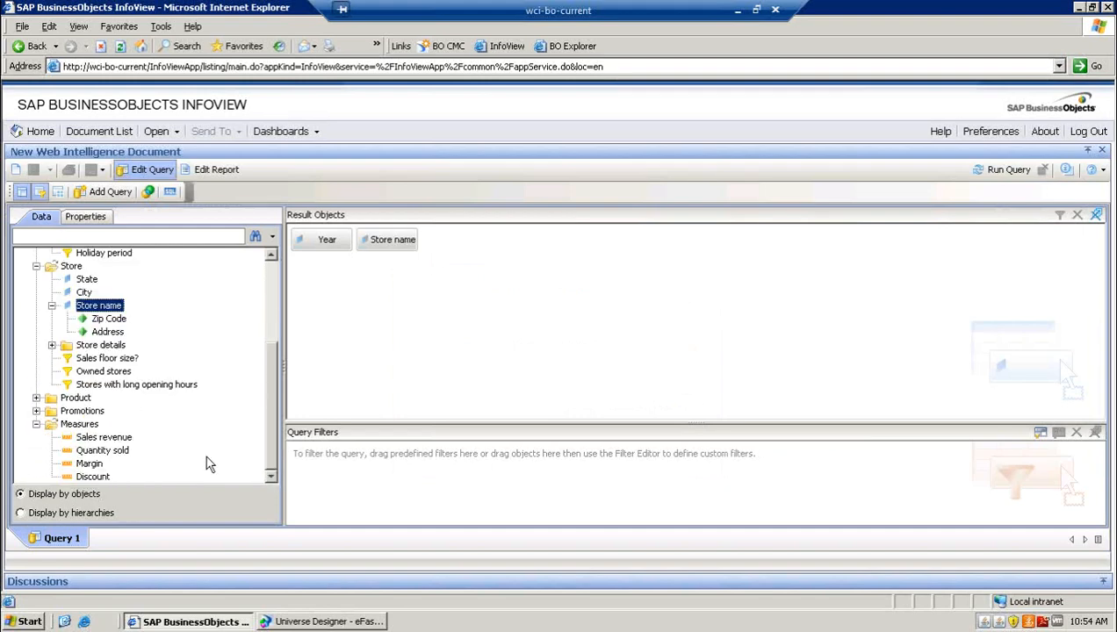
pyautogui.doubleClick(111, 439)
pyautogui.moveTo(272, 383); pyautogui.dragTo(272, 321)
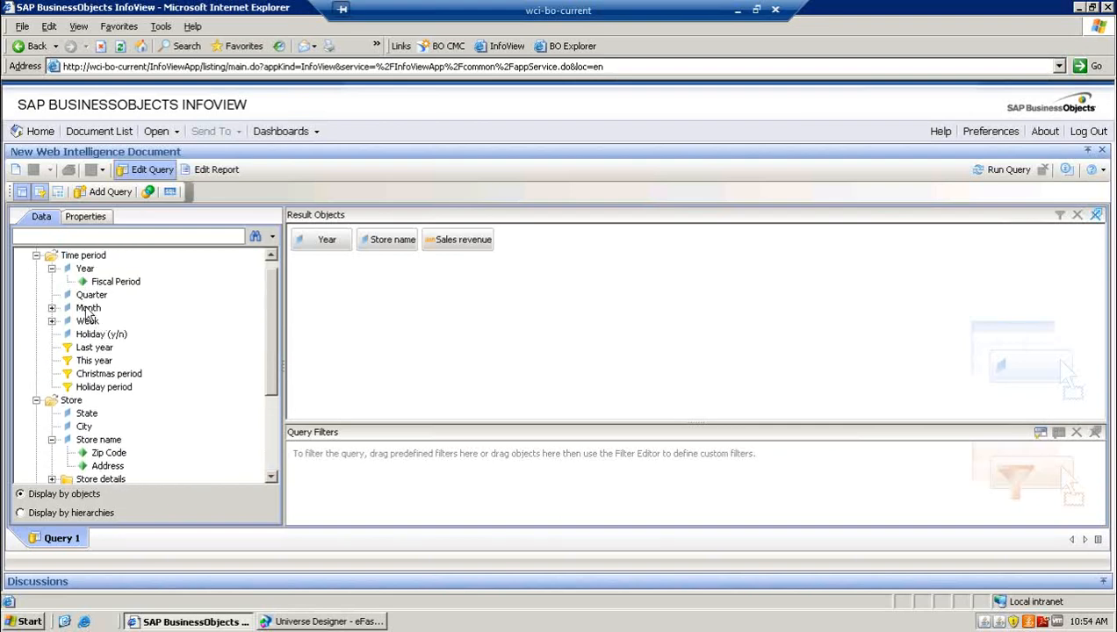
pyautogui.doubleClick(87, 412)
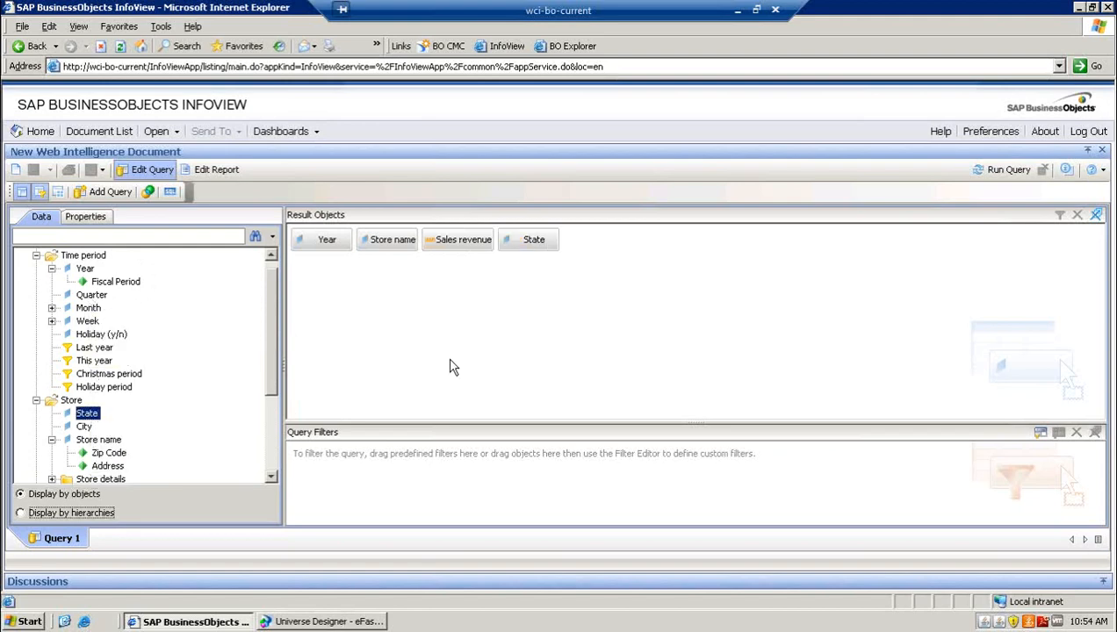
# Run the query, select the resulting report table, and switch back to Universe Designer.
pyautogui.click(1001, 170)
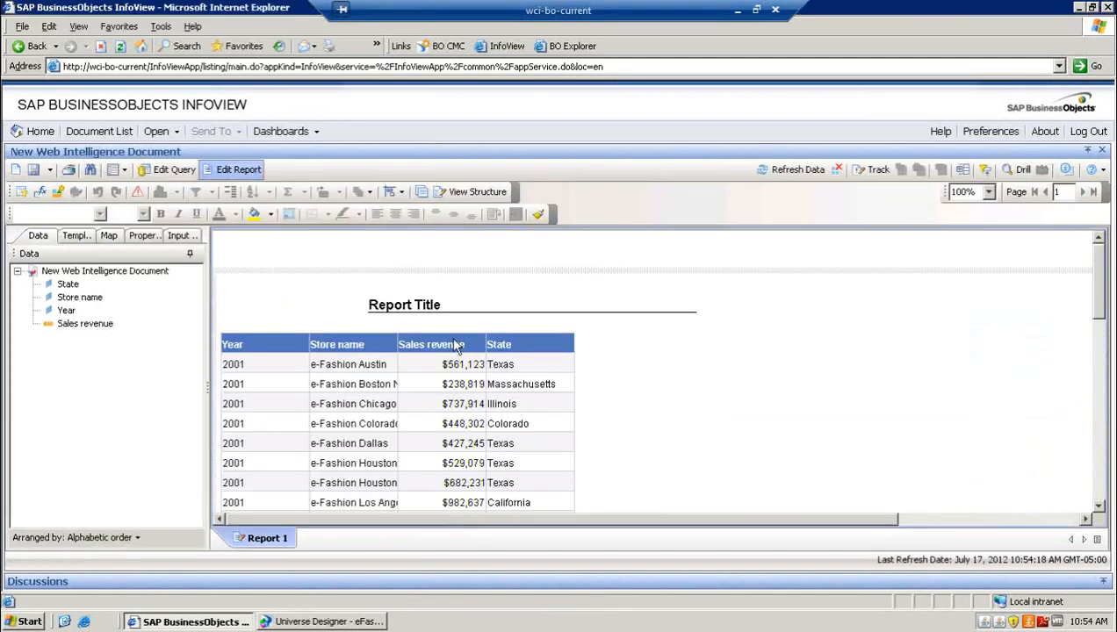
pyautogui.click(439, 329)
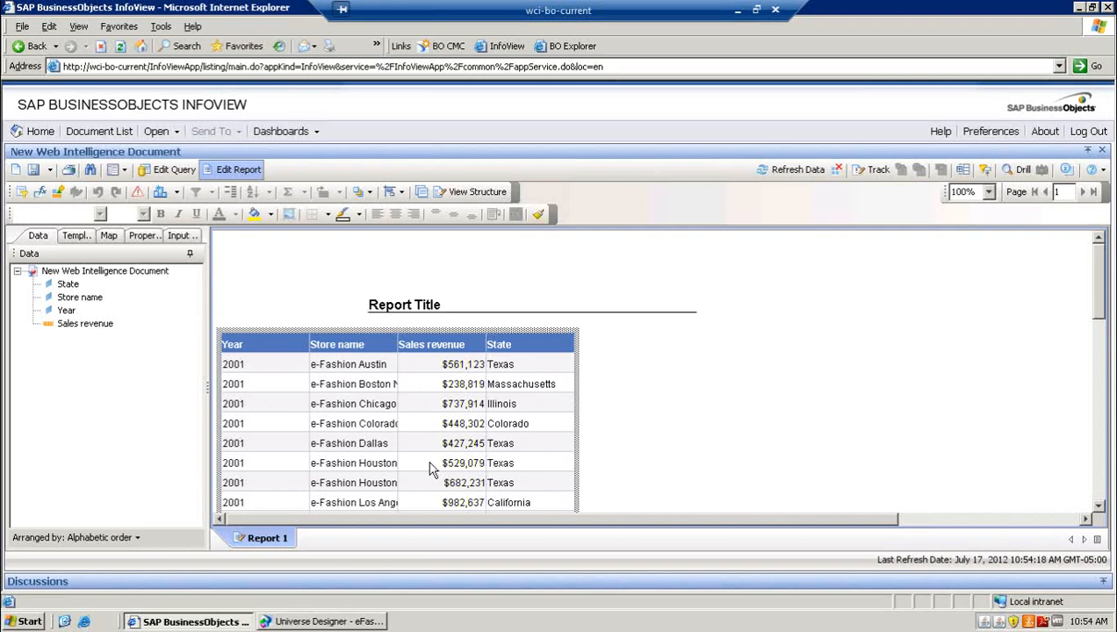
pyautogui.click(363, 624)
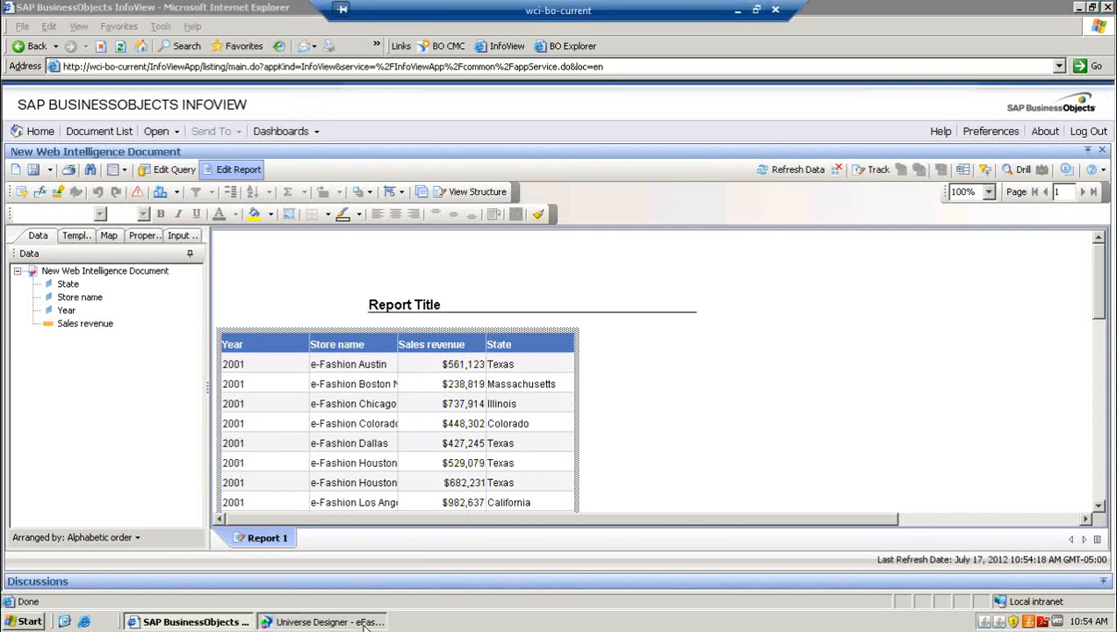